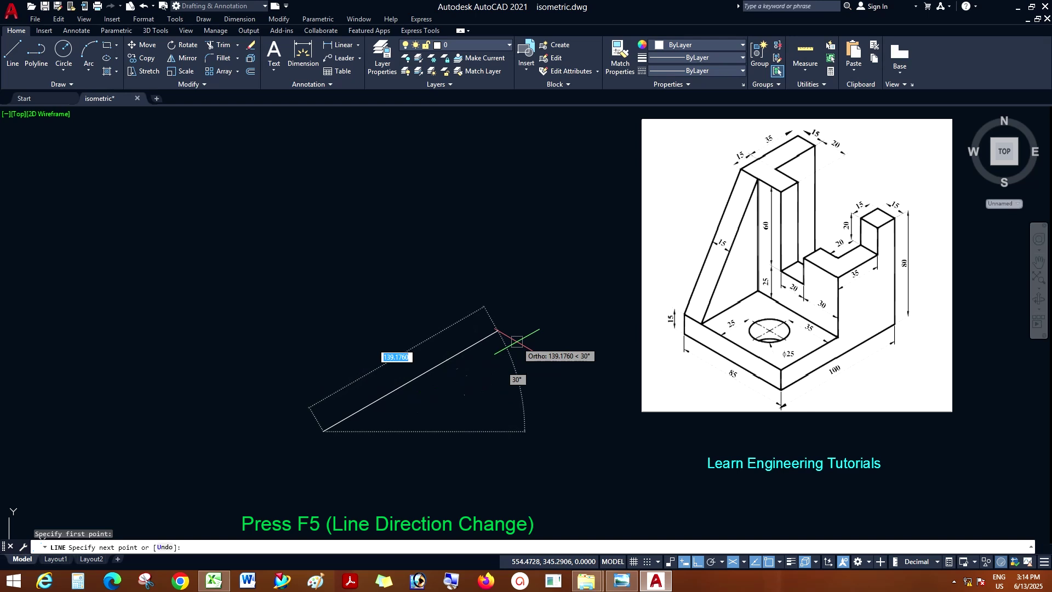
# - Draw the right face's bottom edge 100 long at 30°, followed by an 80-long vertical edge going up
pyautogui.write('100')
pyautogui.press('Return')
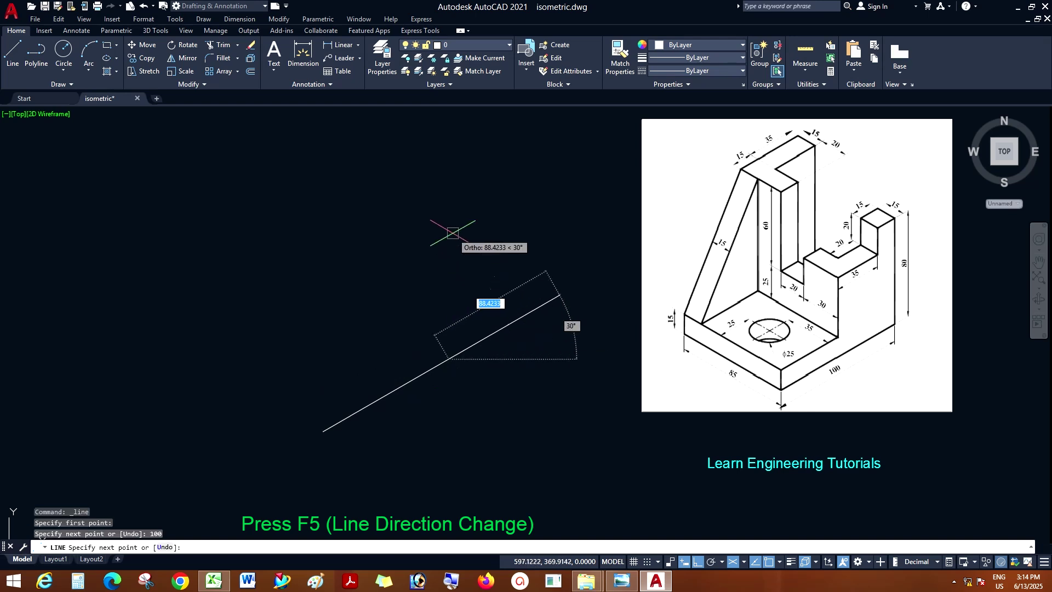
pyautogui.press('F5')
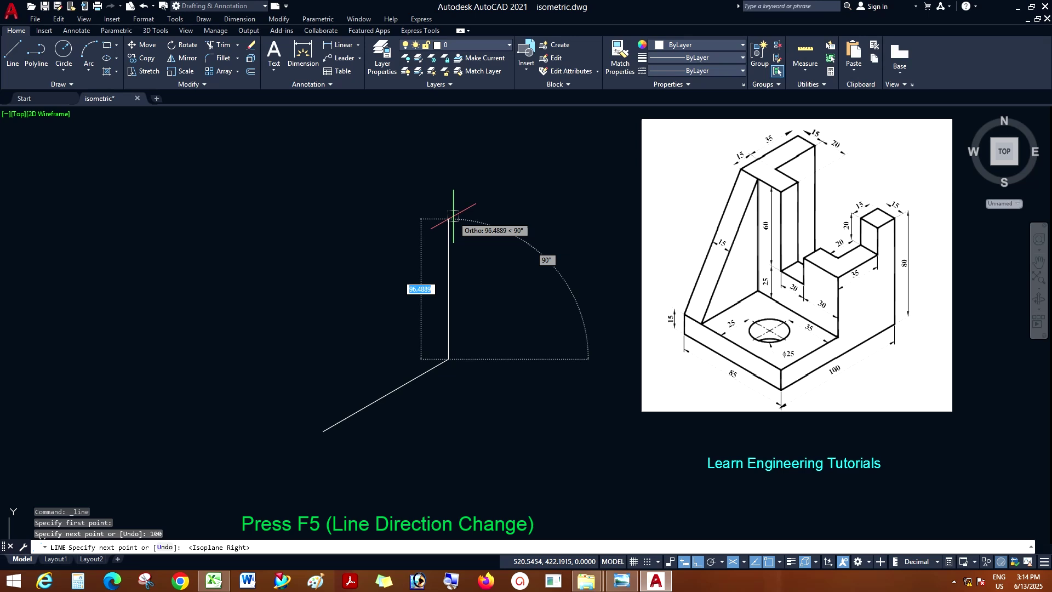
pyautogui.write('80')
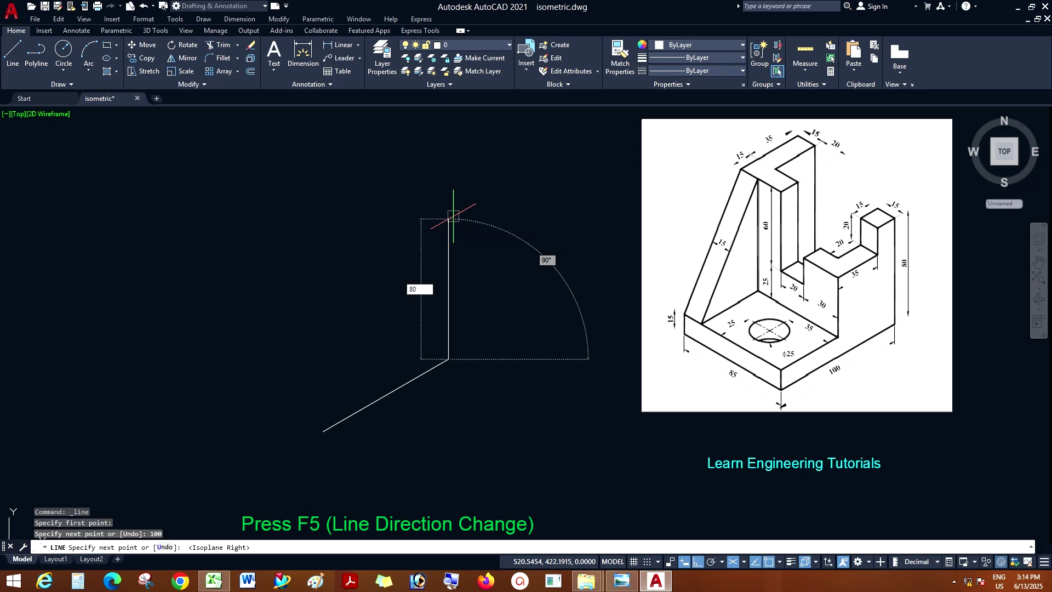
pyautogui.press('Return')
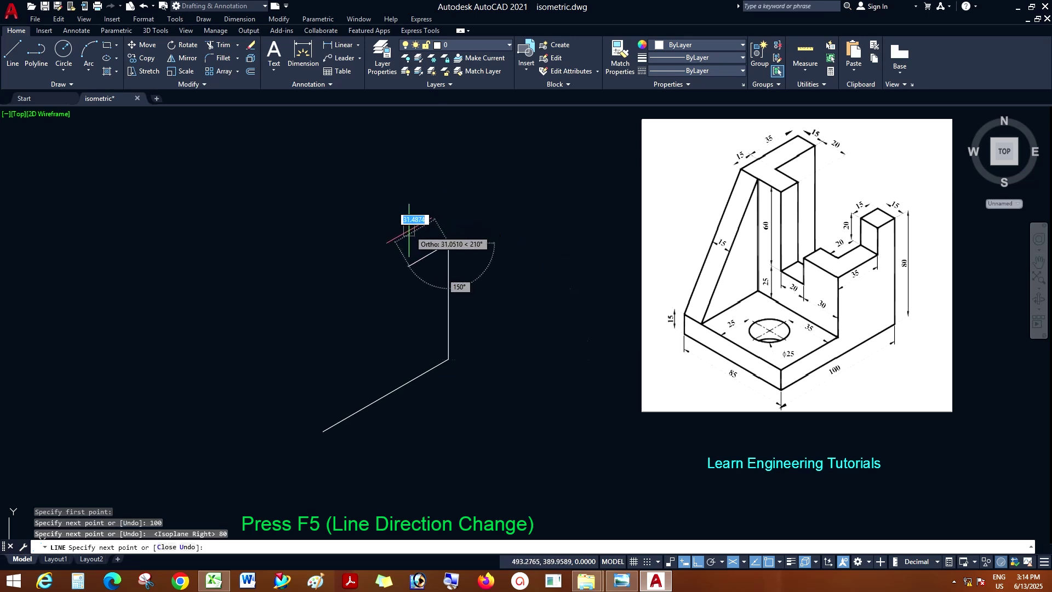
# - Continue the stepped outline 15 at 210°, 20 down and 35 at 210°, ending with a vertical line down toward the base
pyautogui.write('15')
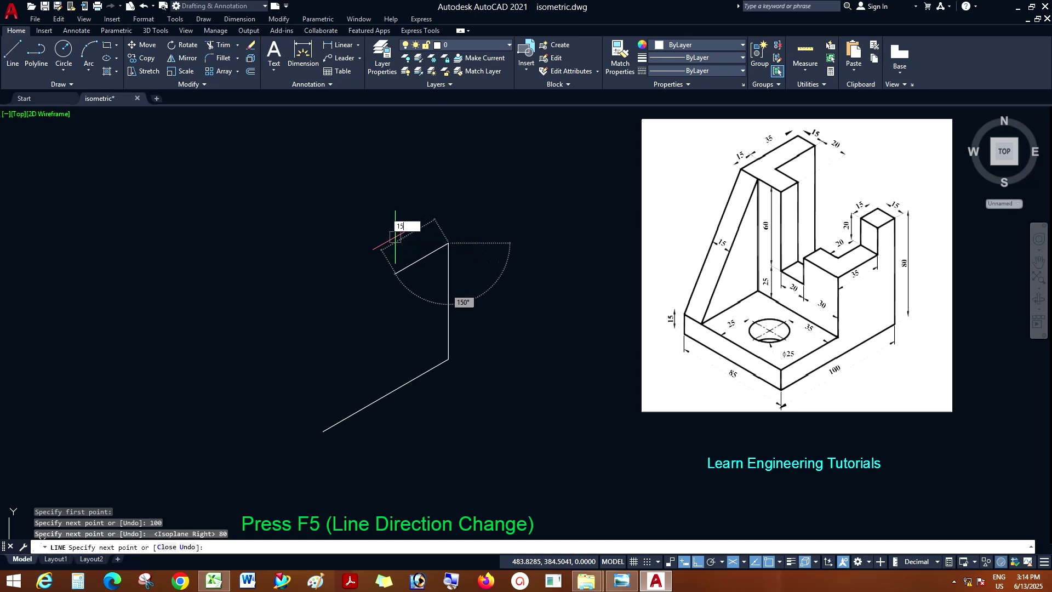
pyautogui.press('Return')
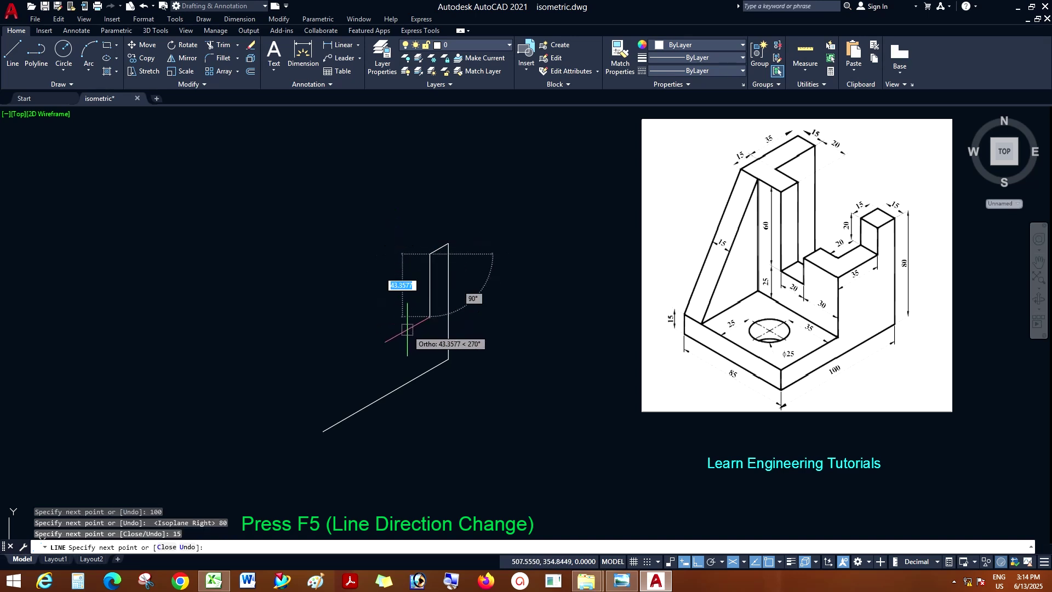
pyautogui.write('20')
pyautogui.press('Return')
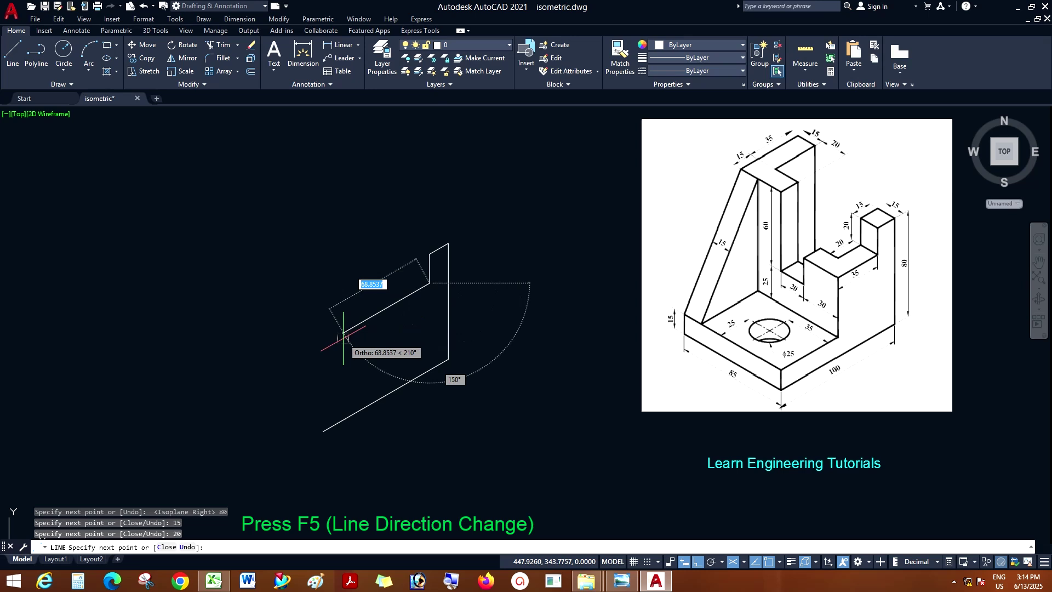
pyautogui.write('35')
pyautogui.press('Return')
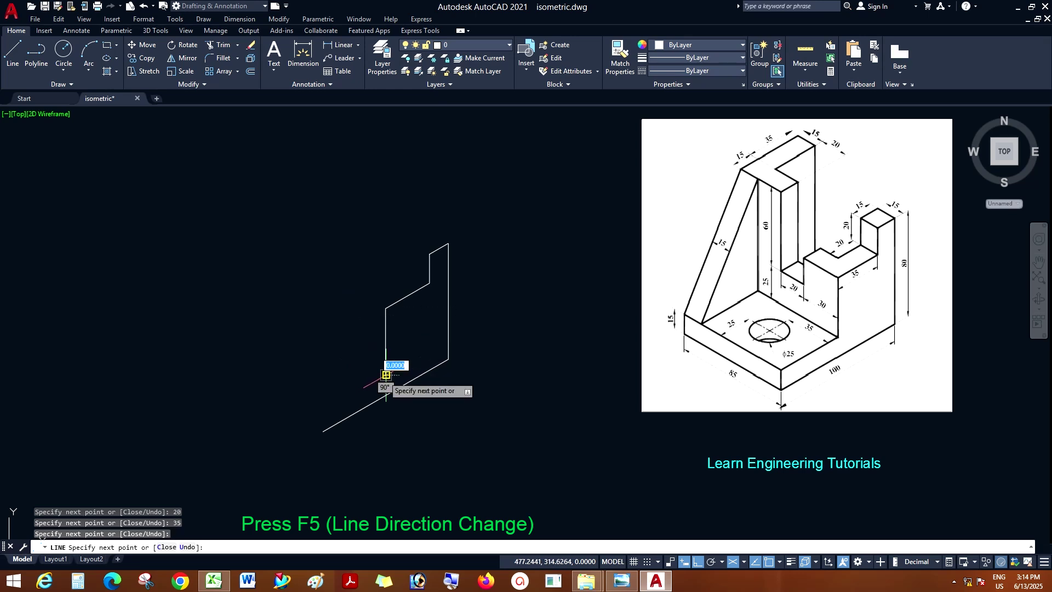
pyautogui.press('Escape')
# - From the front bottom corner, draw a 15-long line up and a 30° line running past the stepped outline's vertical edge
pyautogui.rightClick(349, 324)
pyautogui.click(362, 329)
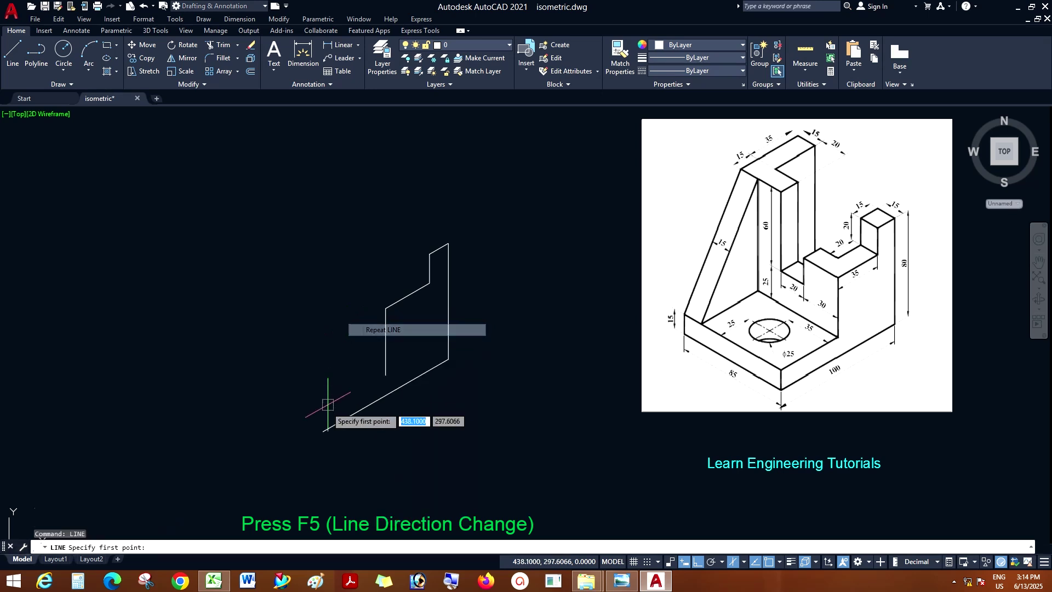
pyautogui.click(323, 431)
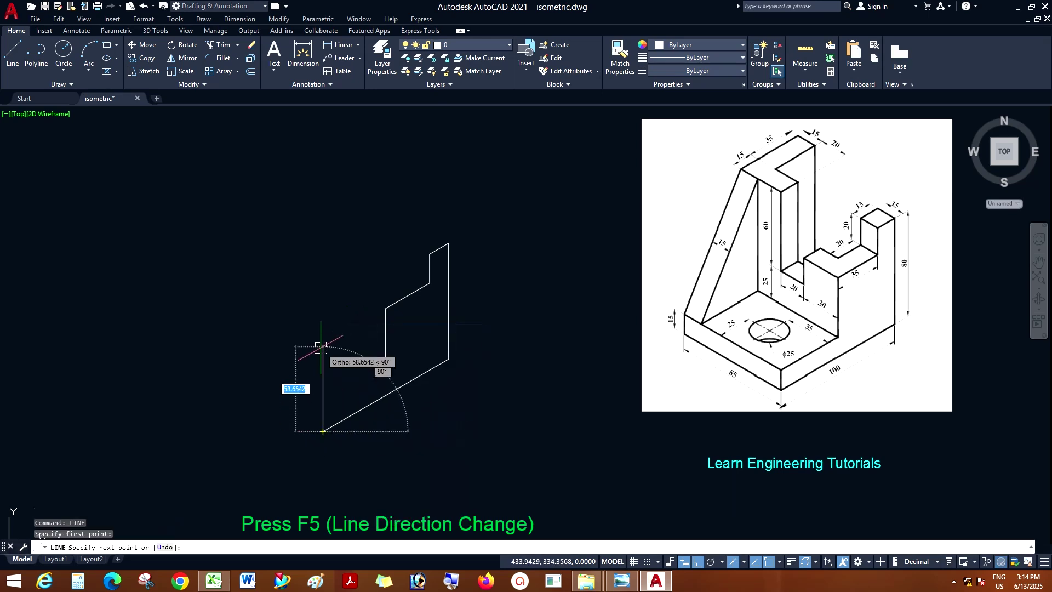
pyautogui.write('15')
pyautogui.press('Return')
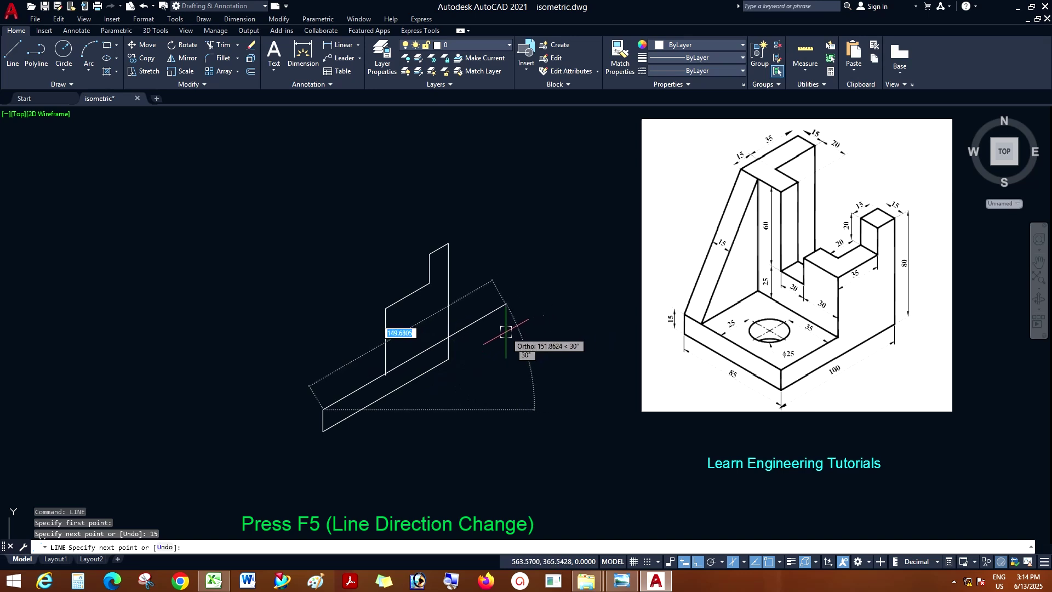
pyautogui.click(424, 352)
pyautogui.press('Escape')
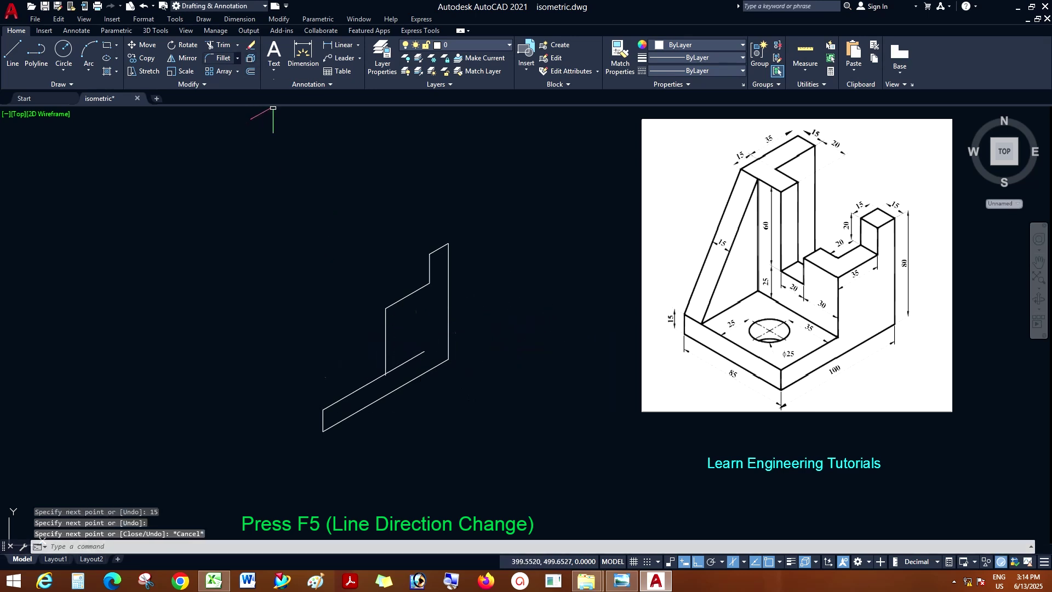
# - Trim the overlapping line ends where the base's top edge meets the stepped outline's vertical edge
pyautogui.click(218, 45)
pyautogui.scroll(5, 389, 385)
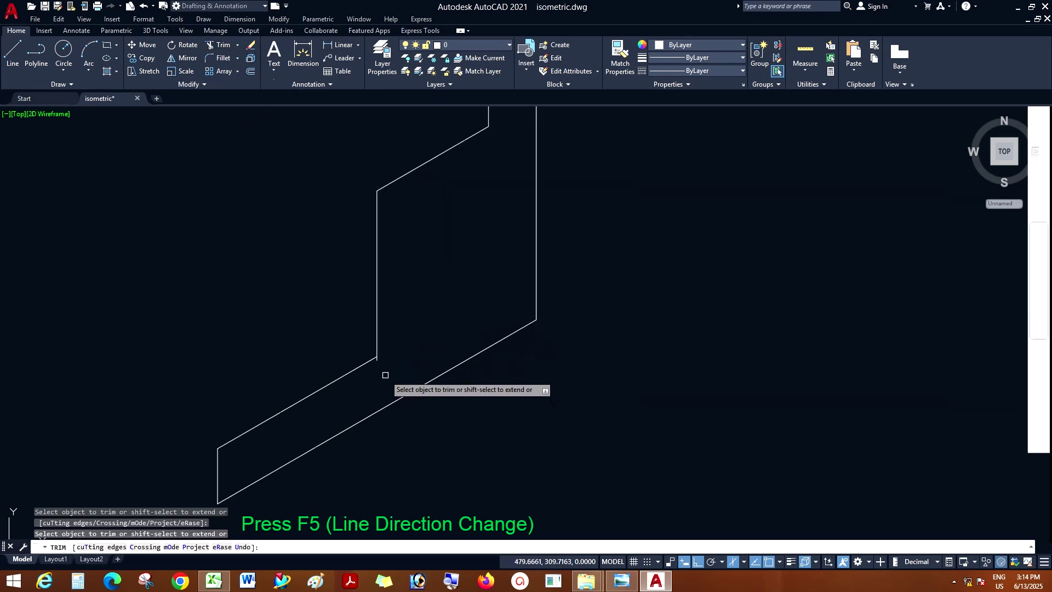
pyautogui.click(378, 362)
pyautogui.scroll(-5, 396, 382)
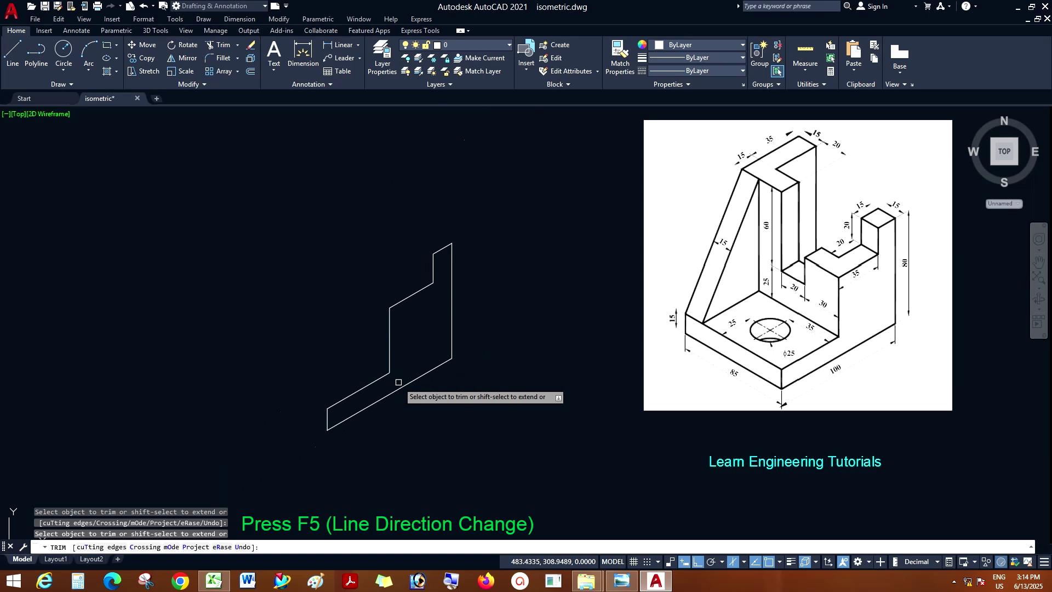
pyautogui.press('Escape')
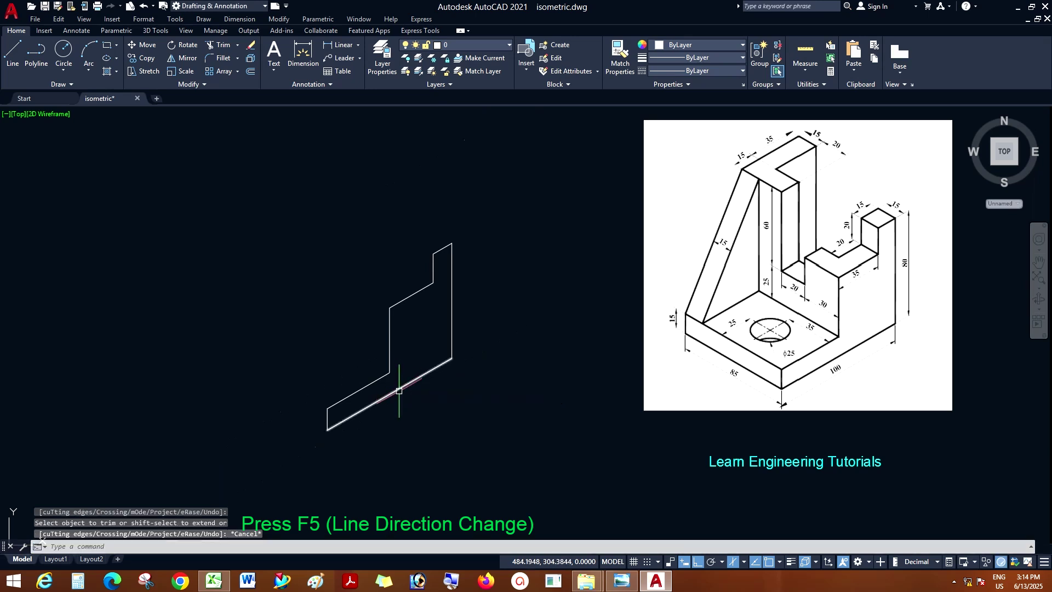
# - Outline the base's left face from the front bottom corner: 85 at 150°, 15 up, and back to the front corner's upper end
pyautogui.click(13, 52)
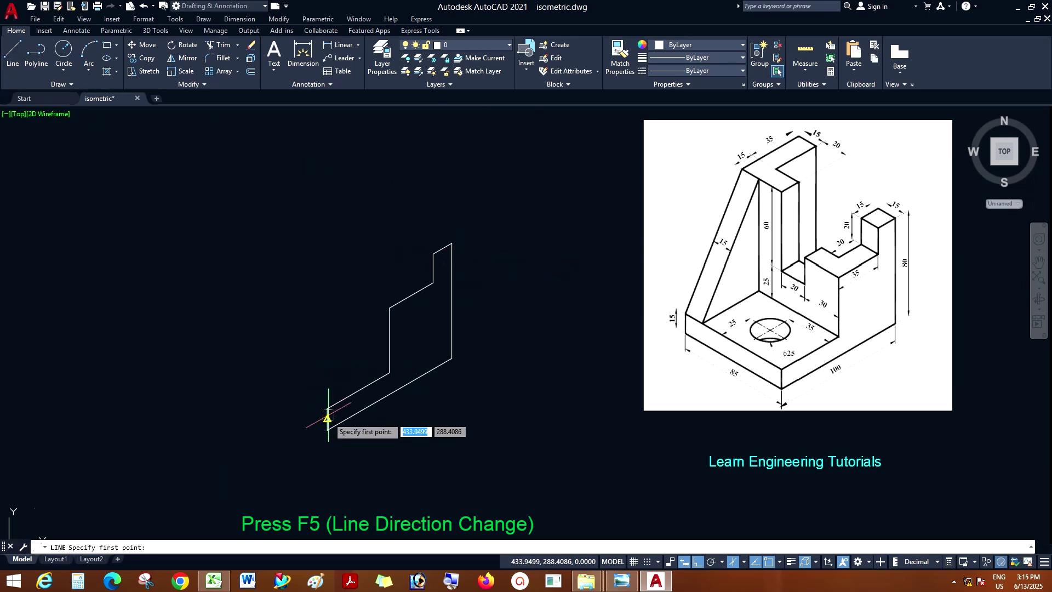
pyautogui.click(327, 429)
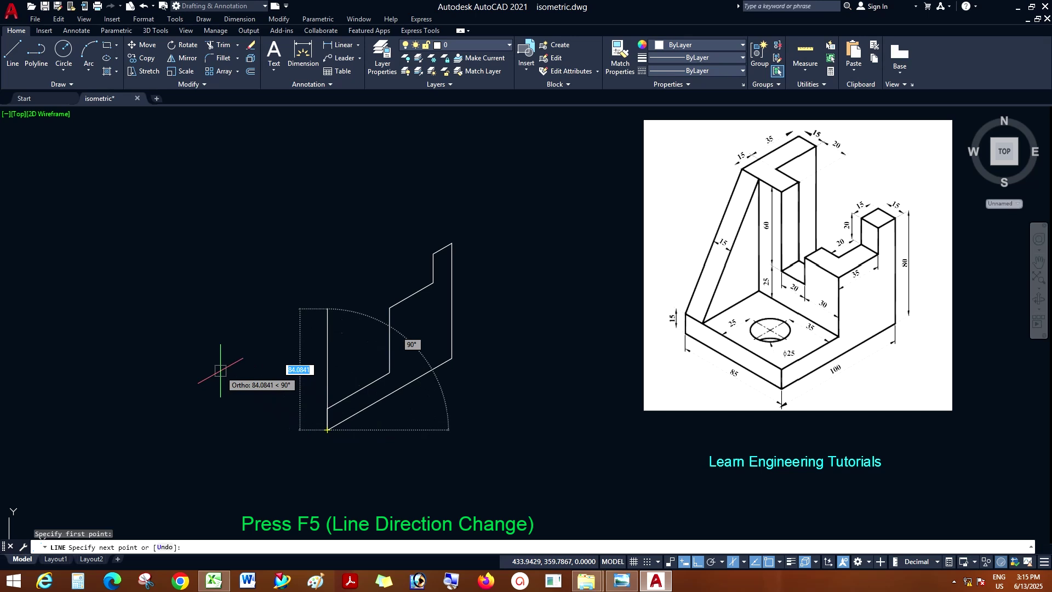
pyautogui.press('F5')
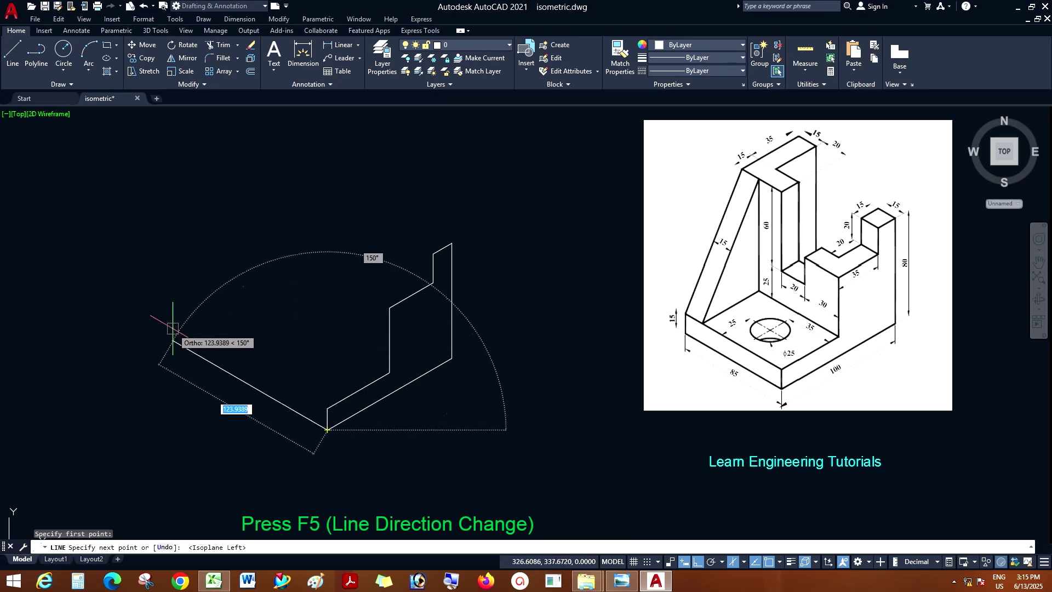
pyautogui.write('85')
pyautogui.press('Return')
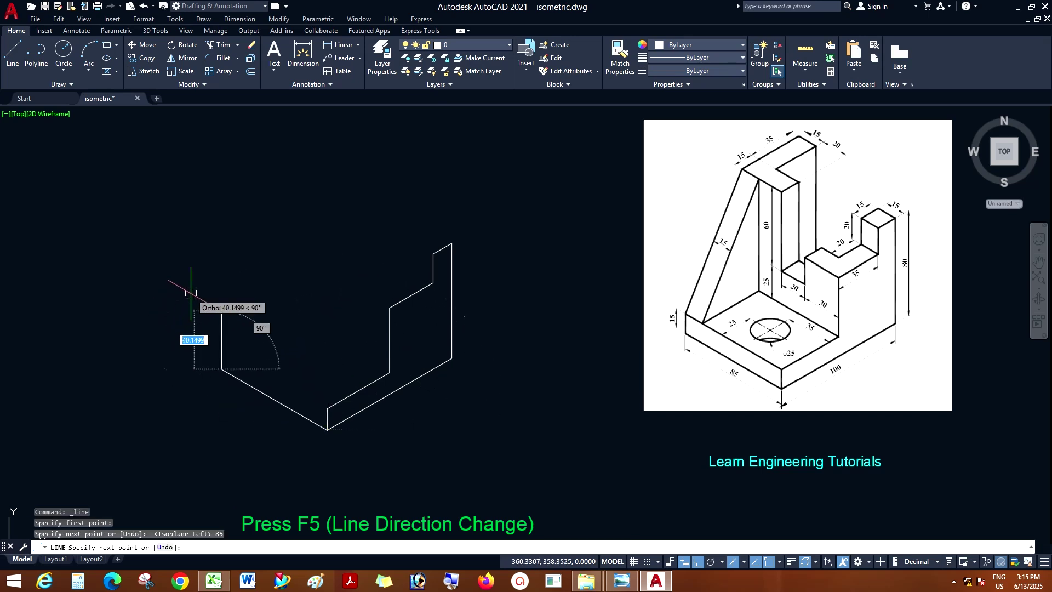
pyautogui.write('15')
pyautogui.press('Return')
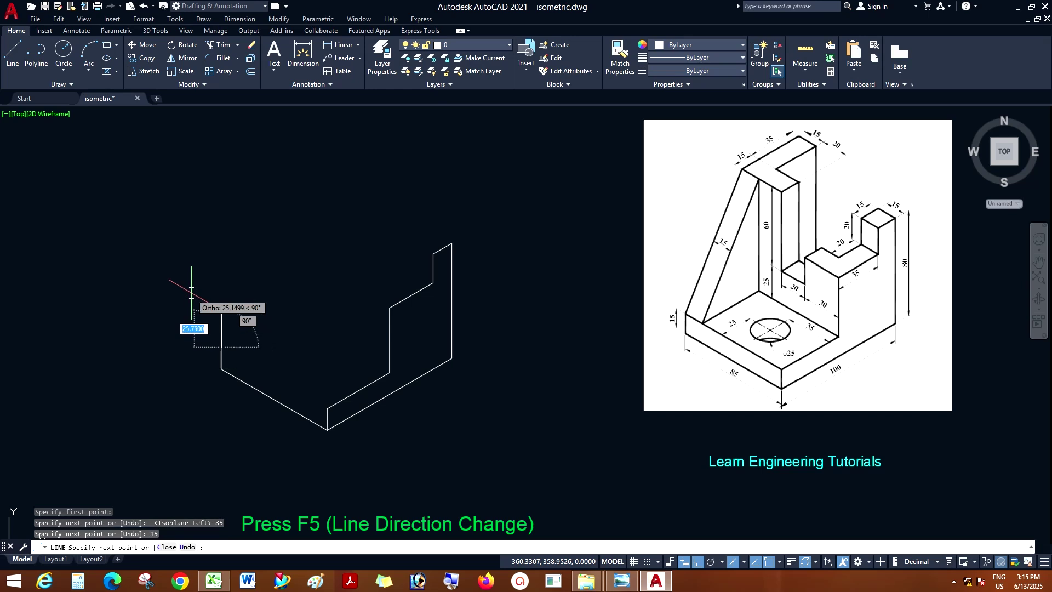
pyautogui.press('Return')
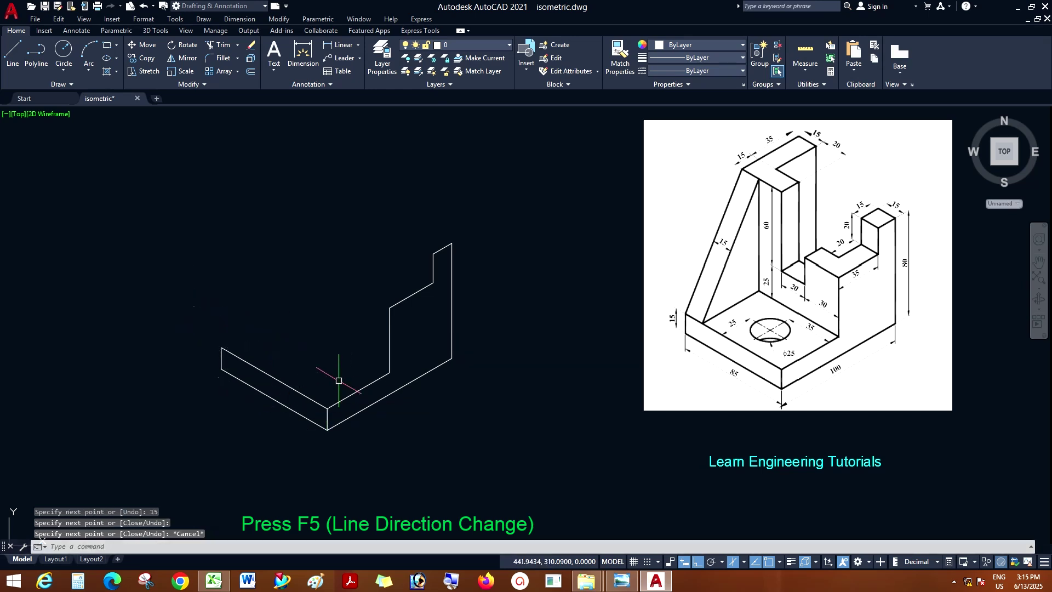
# - From the foot of the stepped block, draw a 70-long line at 150° and a 210° line extending beyond the base's left face
pyautogui.rightClick(305, 277)
pyautogui.click(313, 288)
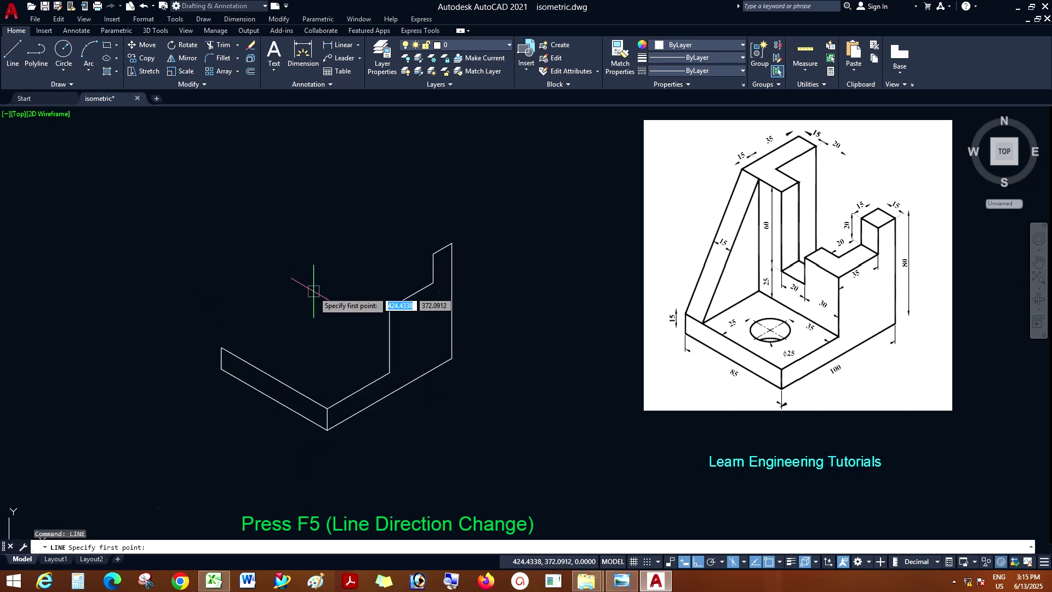
pyautogui.click(390, 372)
pyautogui.write('7')
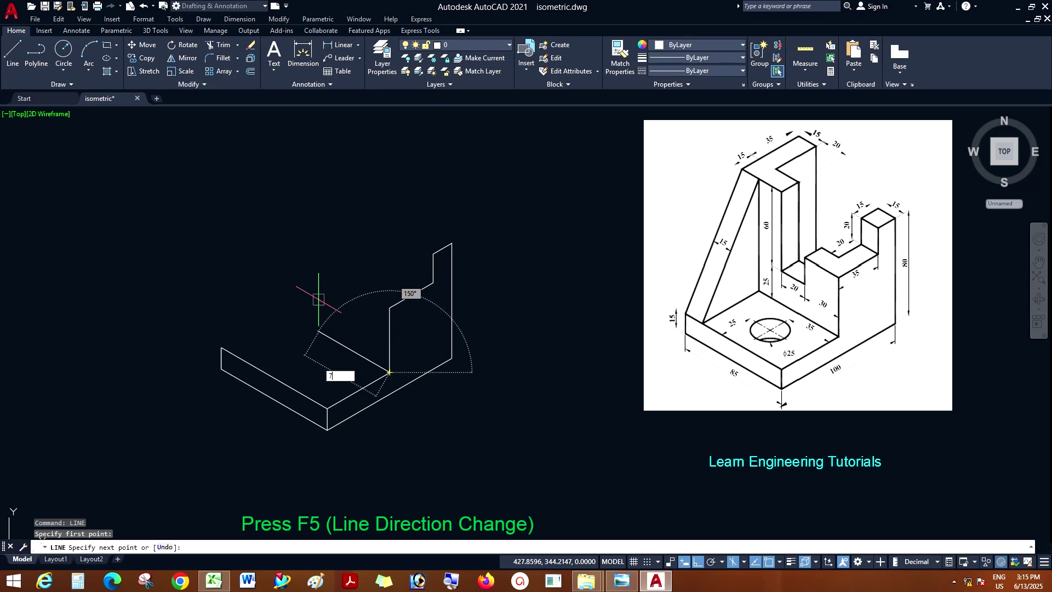
pyautogui.write('0')
pyautogui.press('Return')
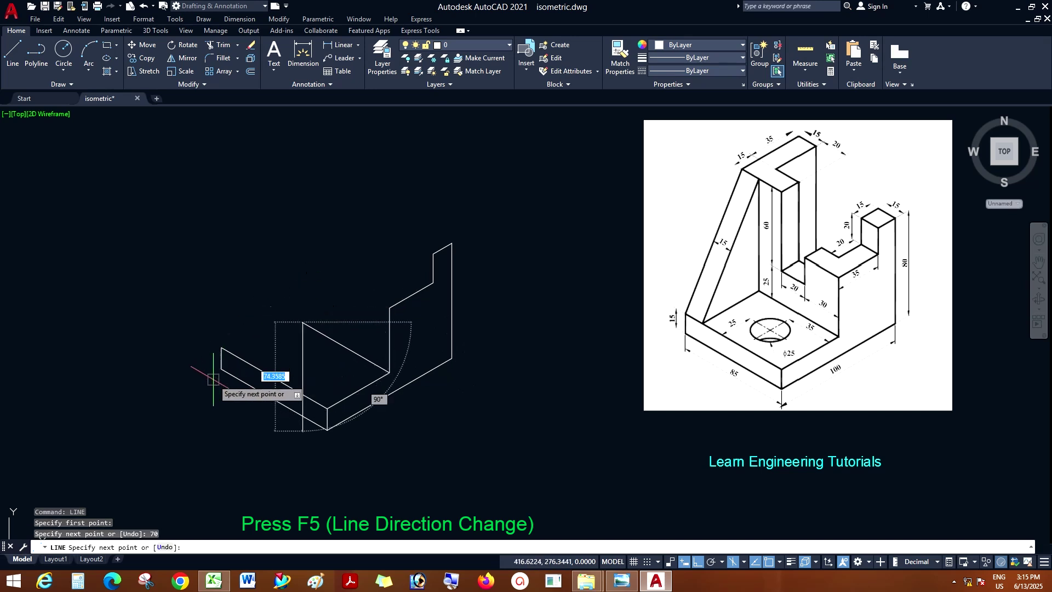
pyautogui.press('F5')
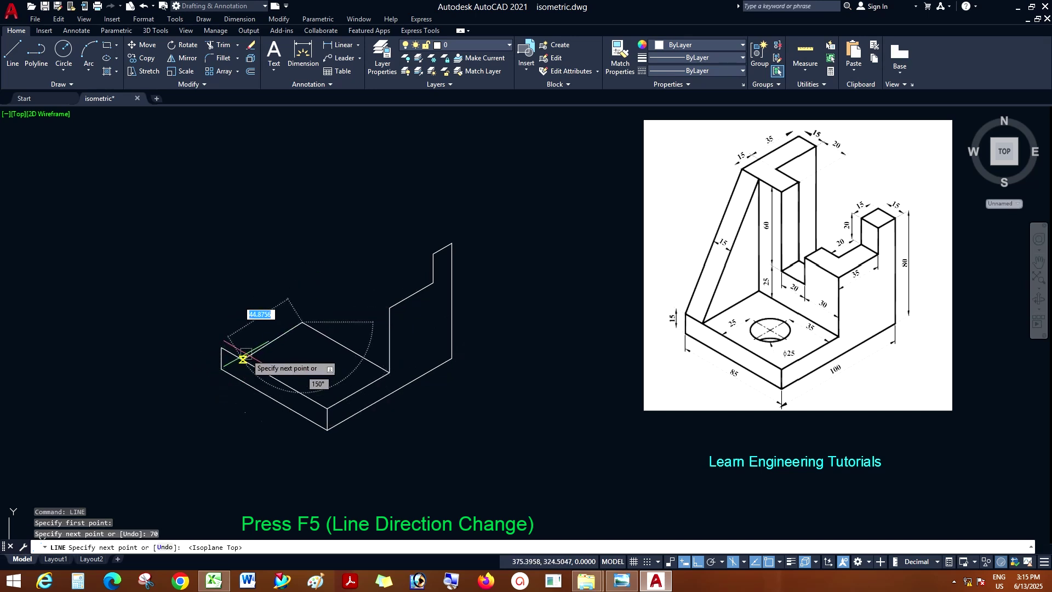
pyautogui.click(165, 402)
pyautogui.press('Escape')
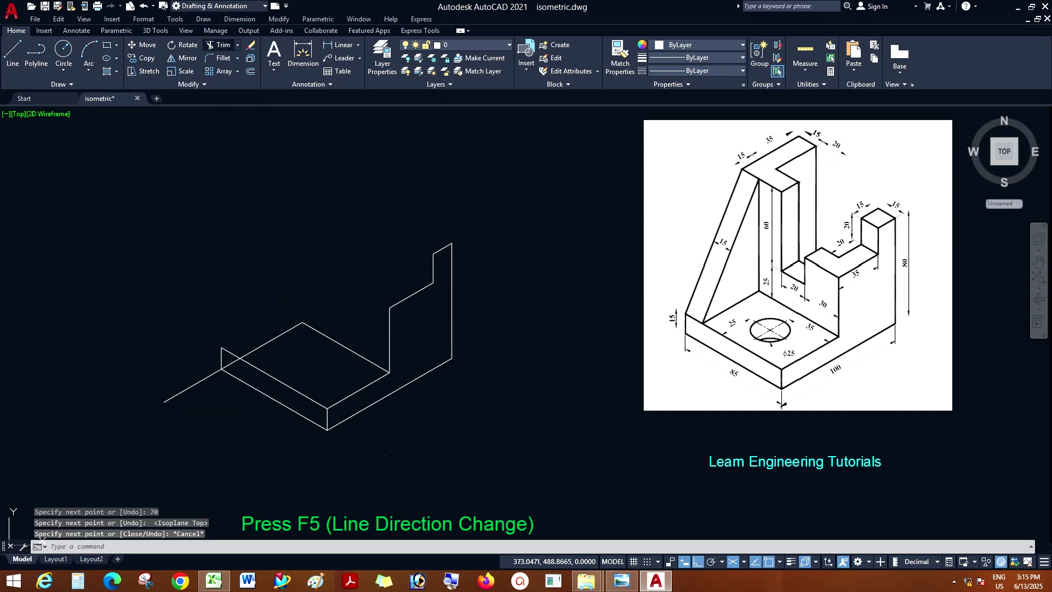
# - Trim the part of the 210° line that extends beyond the base's left top edge
pyautogui.click(220, 45)
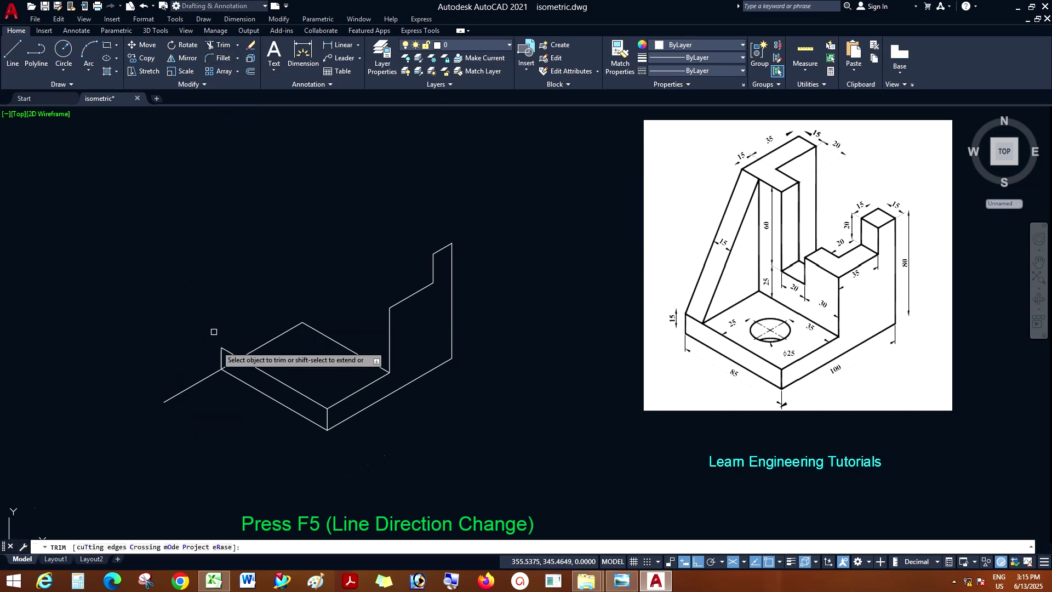
pyautogui.click(206, 378)
pyautogui.press('Escape')
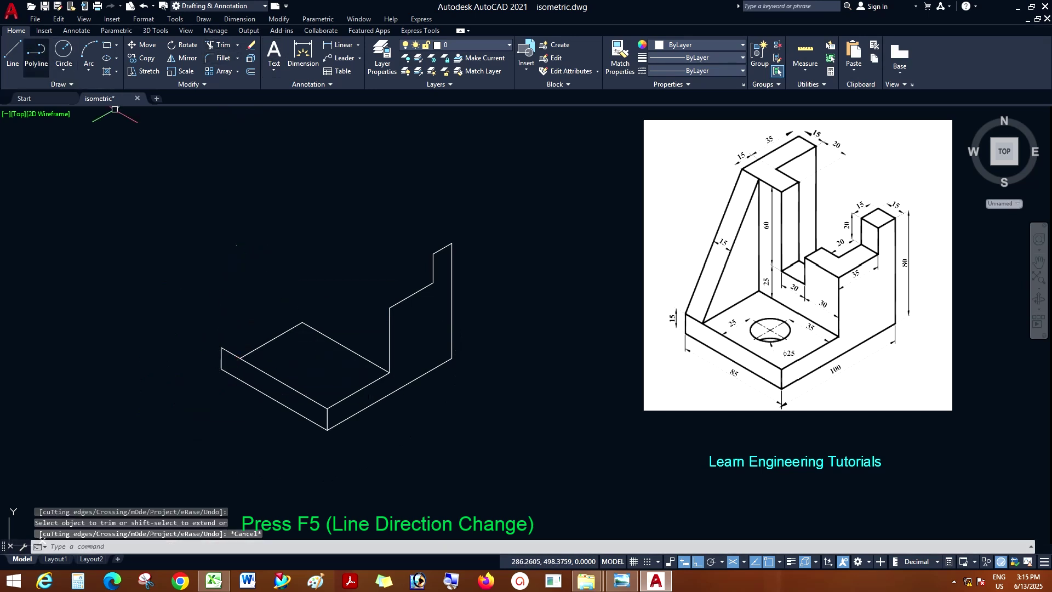
# - Draw an 85-long vertical edge up from the back corner of the base's top face
pyautogui.click(13, 55)
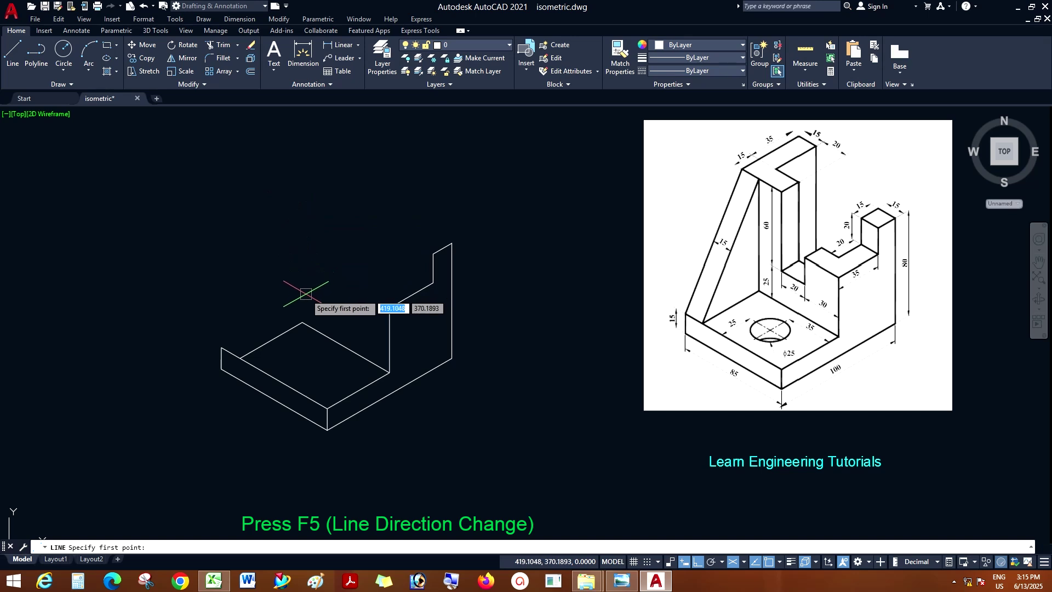
pyautogui.click(302, 322)
pyautogui.press('F5')
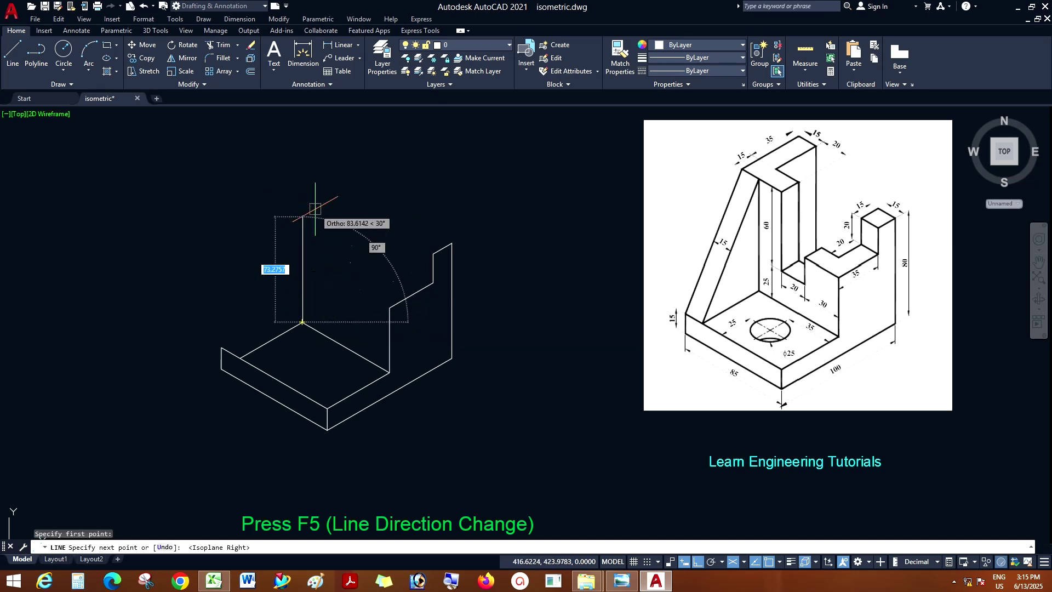
pyautogui.write('85')
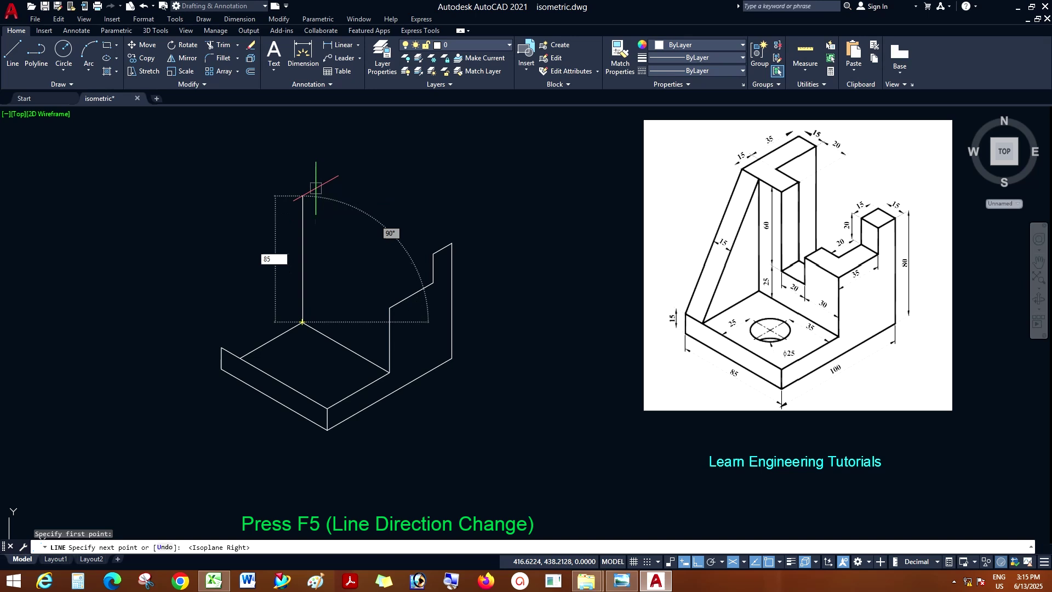
pyautogui.press('Return')
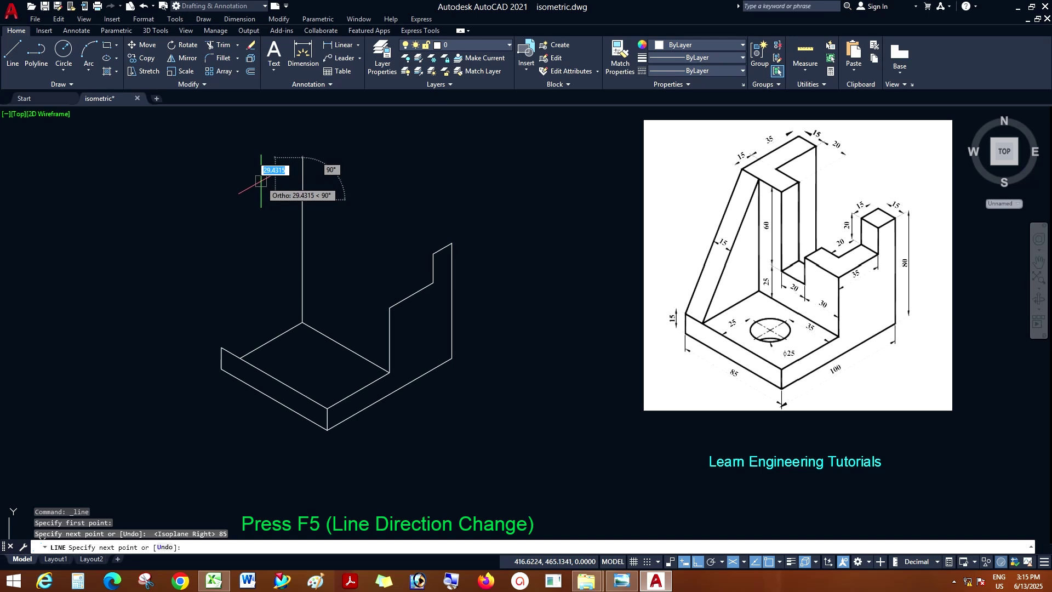
# - Continue the upright with a 15-long edge at 150° and a sloping line down to the base's upper left corner
pyautogui.press('F5')
pyautogui.write('15')
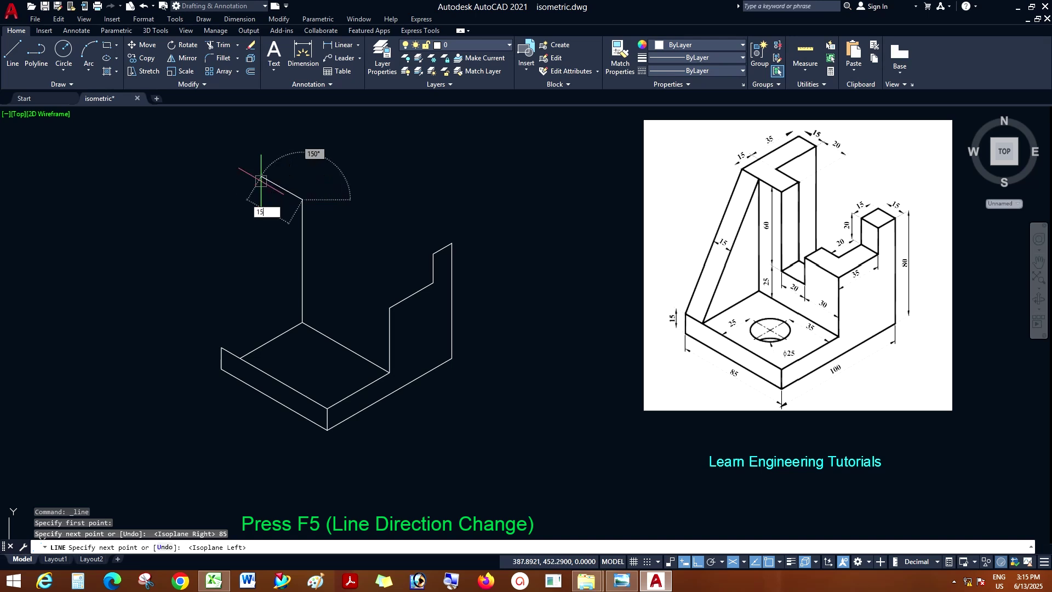
pyautogui.press('Return')
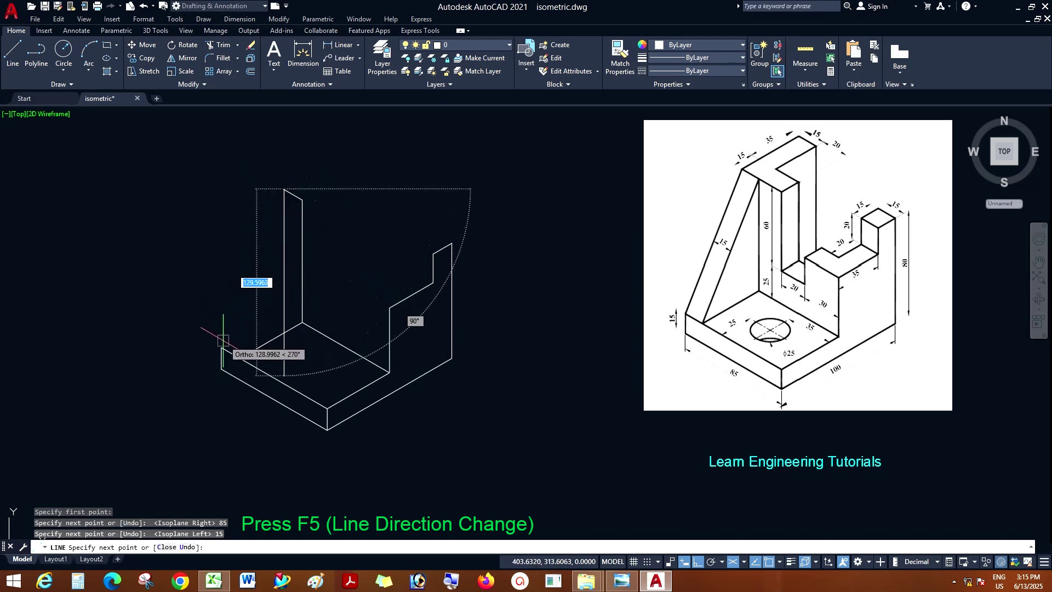
pyautogui.click(222, 348)
pyautogui.press('Escape')
# - Draw the second sloping rib edge from the upright's front top corner to the base's inner left corner
pyautogui.rightClick(371, 218)
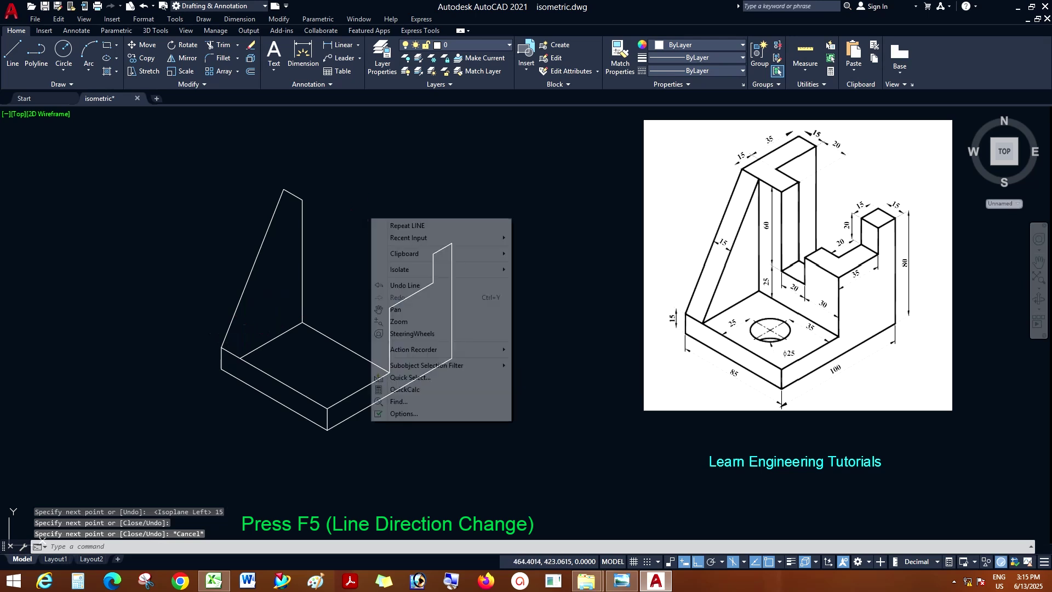
pyautogui.click(390, 223)
pyautogui.click(302, 201)
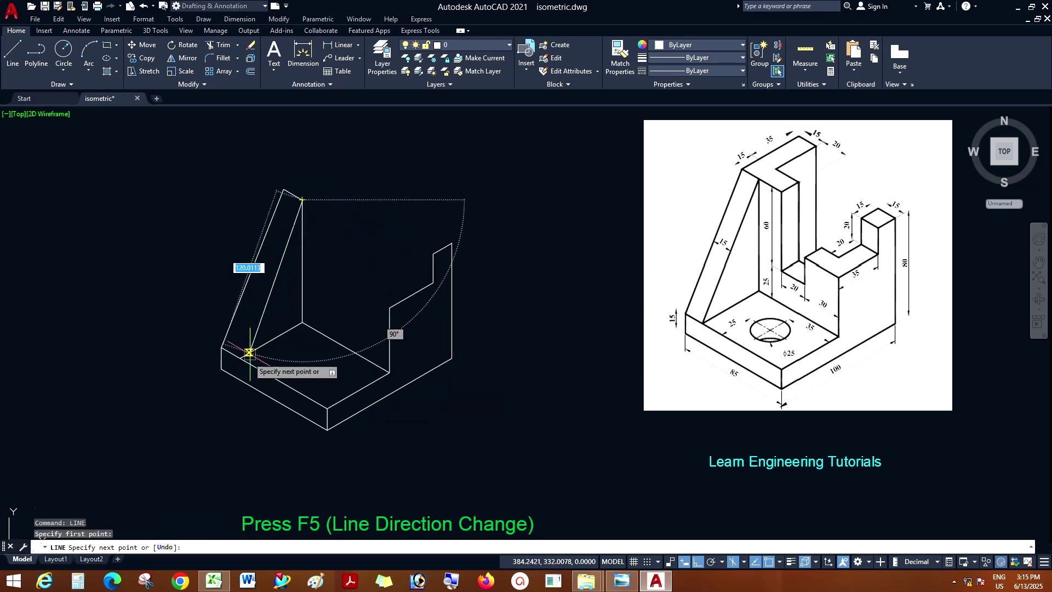
pyautogui.click(240, 357)
pyautogui.press('Escape')
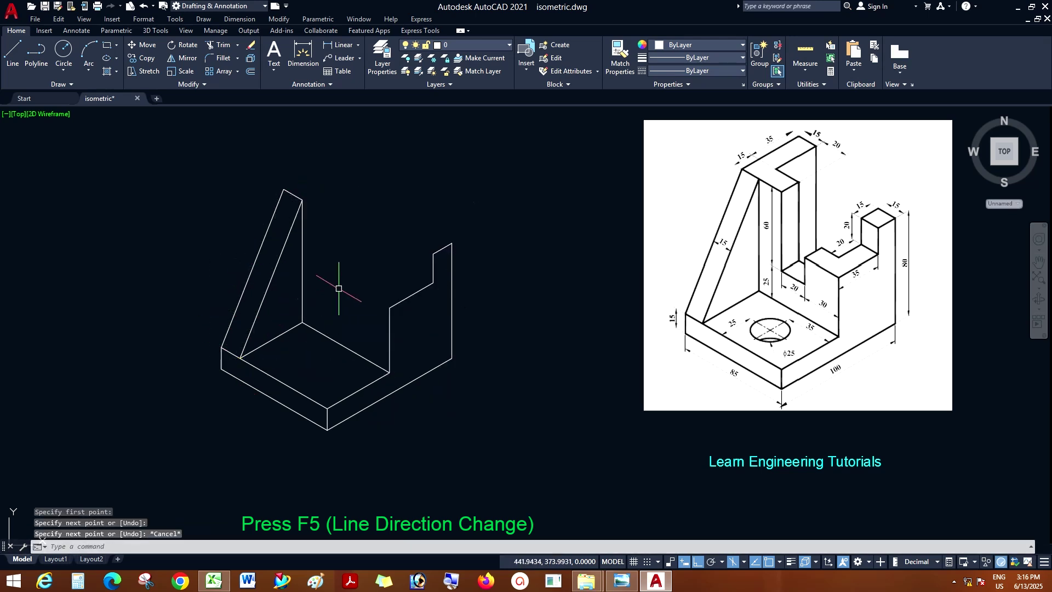
pyautogui.rightClick(346, 187)
pyautogui.click(383, 200)
pyautogui.click(284, 189)
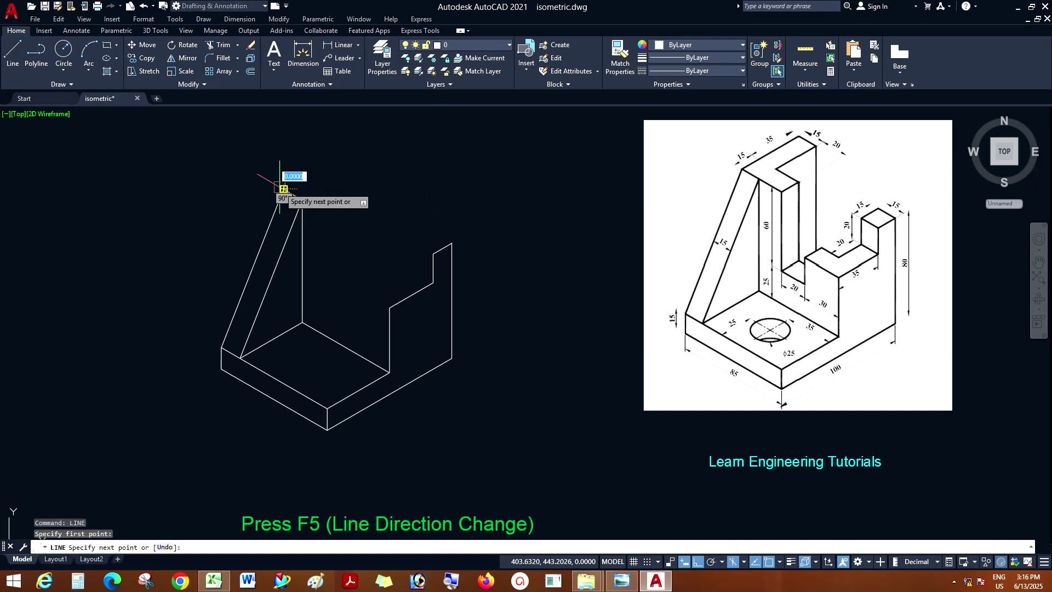
pyautogui.press('Escape')
# - From the rib's outer top corner, draw two consecutive edges at 30° in the top isoplane, 15 and 35 long
pyautogui.rightClick(344, 156)
pyautogui.click(373, 161)
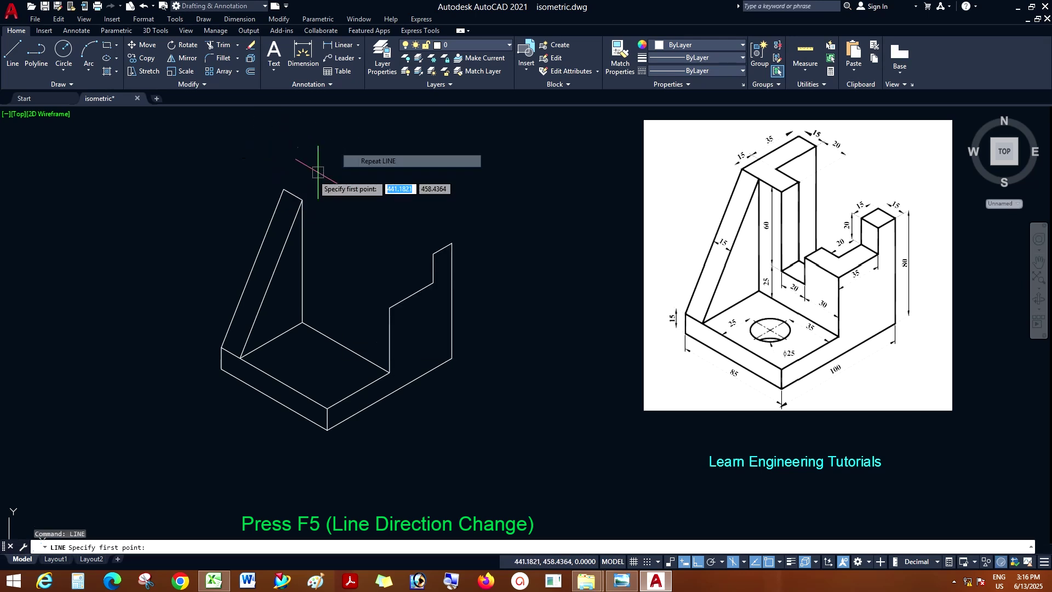
pyautogui.click(284, 189)
pyautogui.scroll(2, 301, 168)
pyautogui.scroll(-2, 298, 169)
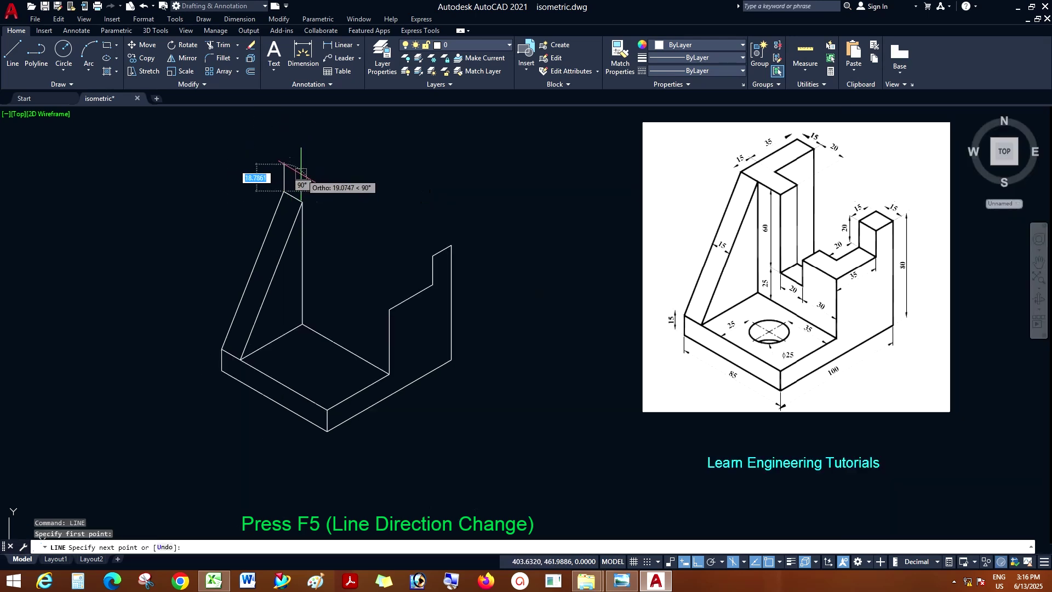
pyautogui.press('F5')
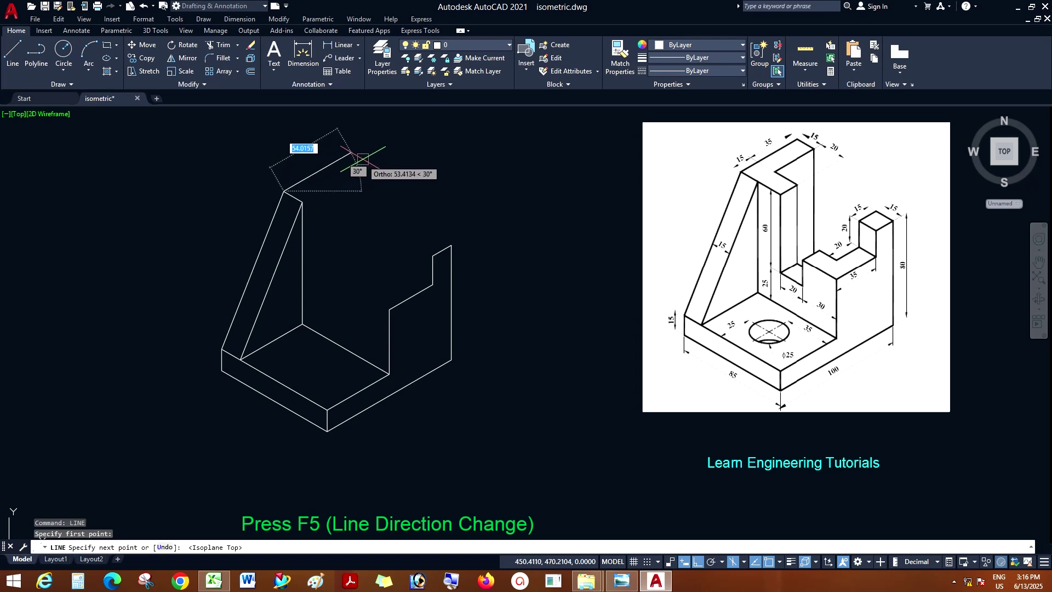
pyautogui.write('15')
pyautogui.press('Return')
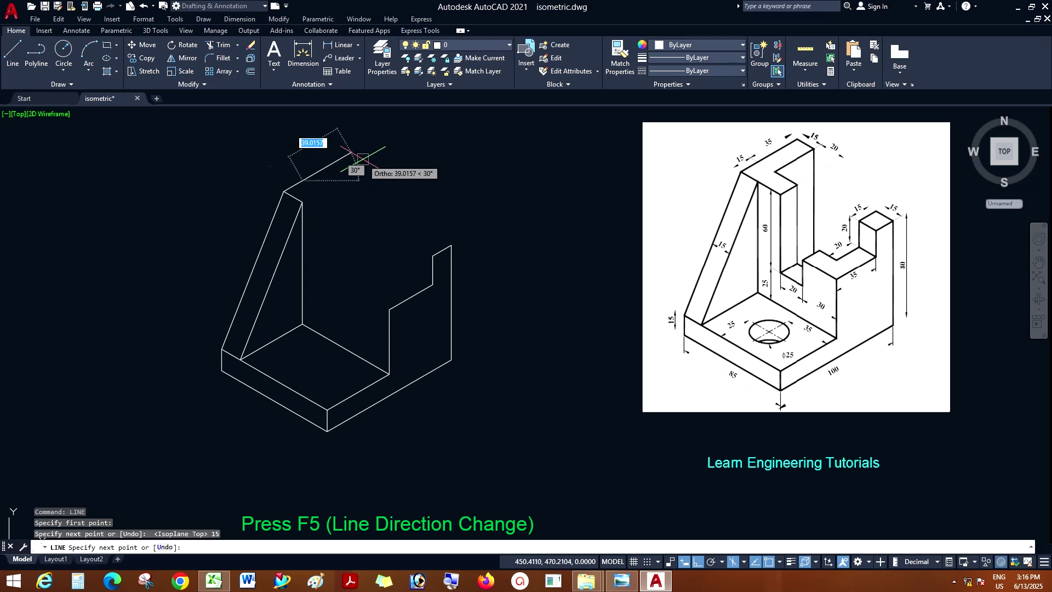
pyautogui.write('3')
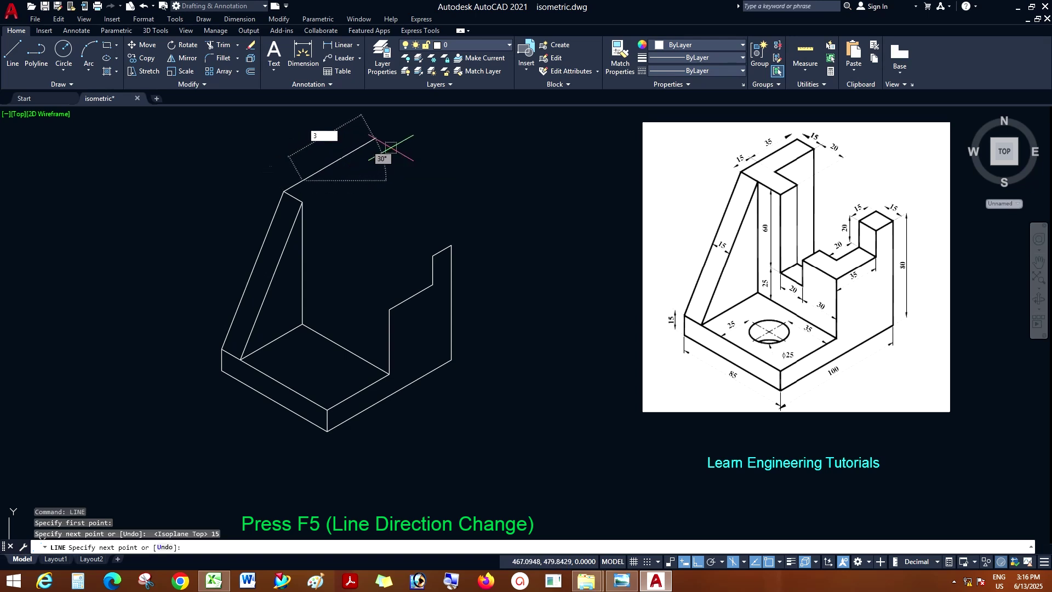
pyautogui.write('5')
pyautogui.press('Return')
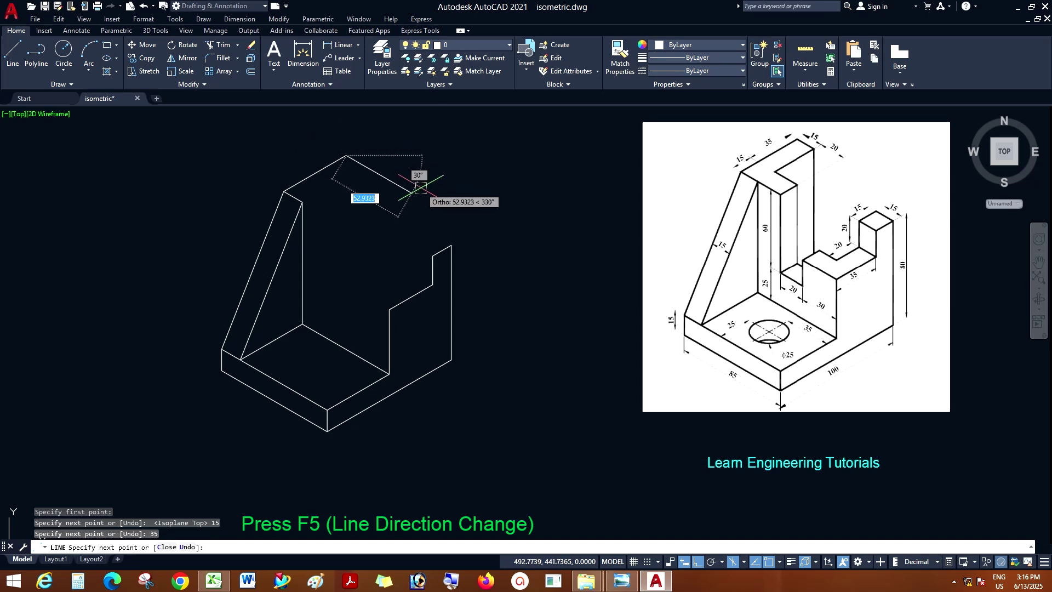
# - Continue the upright's top outline with a 15-long edge at 330° and a 35-long edge at 210°
pyautogui.write('15')
pyautogui.press('Return')
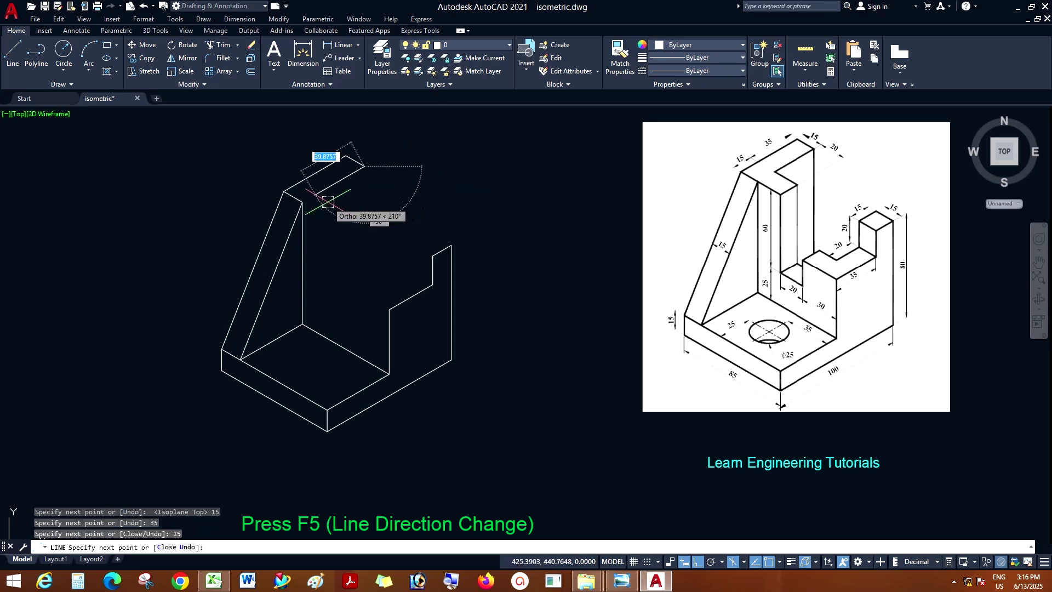
pyautogui.write('35')
pyautogui.press('Return')
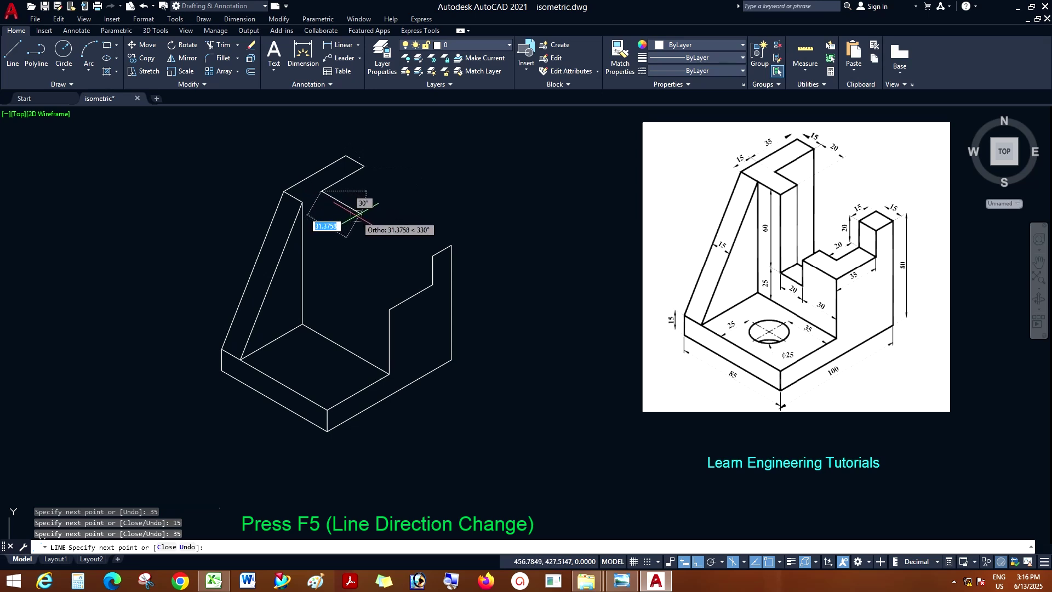
# - Close the L-shaped top face with a 20-long edge at 330°, a 15-long edge at 210° and an edge back to the rib's top corner
pyautogui.write('20')
pyautogui.press('Return')
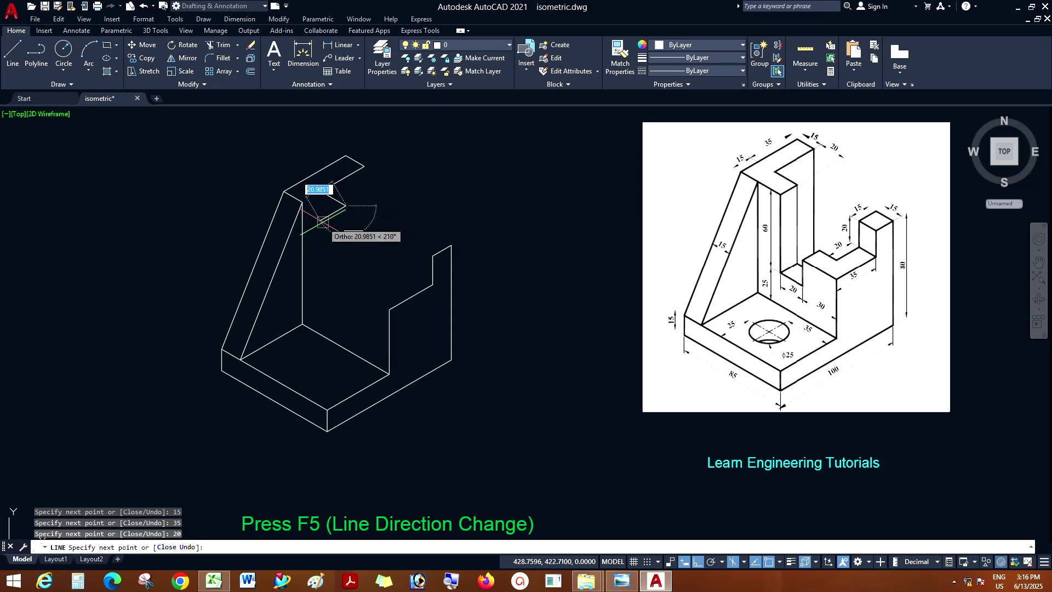
pyautogui.write('15')
pyautogui.press('Return')
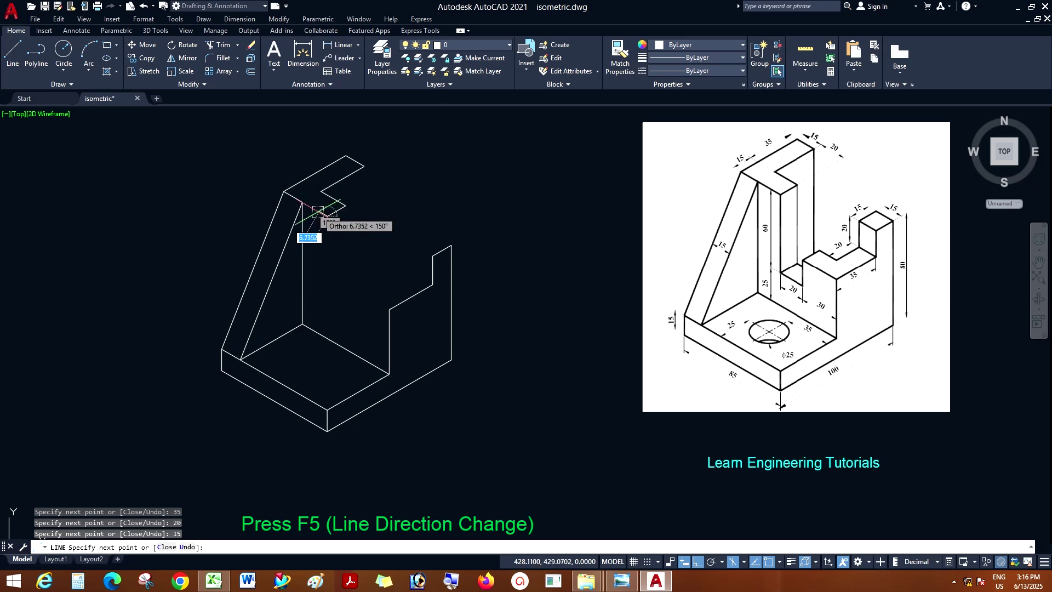
pyautogui.click(302, 202)
pyautogui.press('Escape')
# - Draw a 60-long vertical edge down from the front corner of the upright's top face in the right isoplane
pyautogui.rightClick(388, 194)
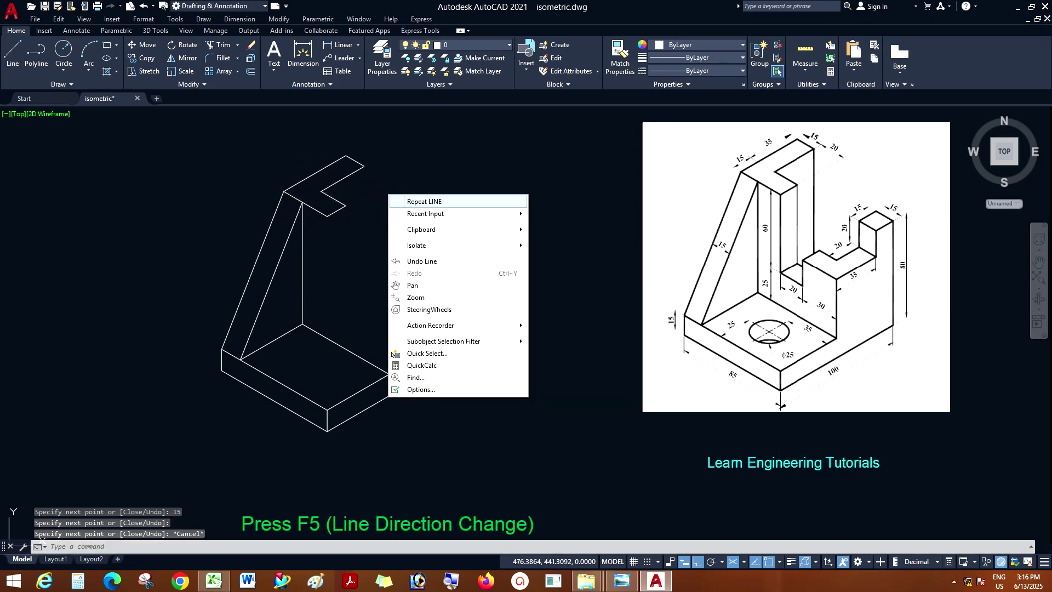
pyautogui.click(405, 202)
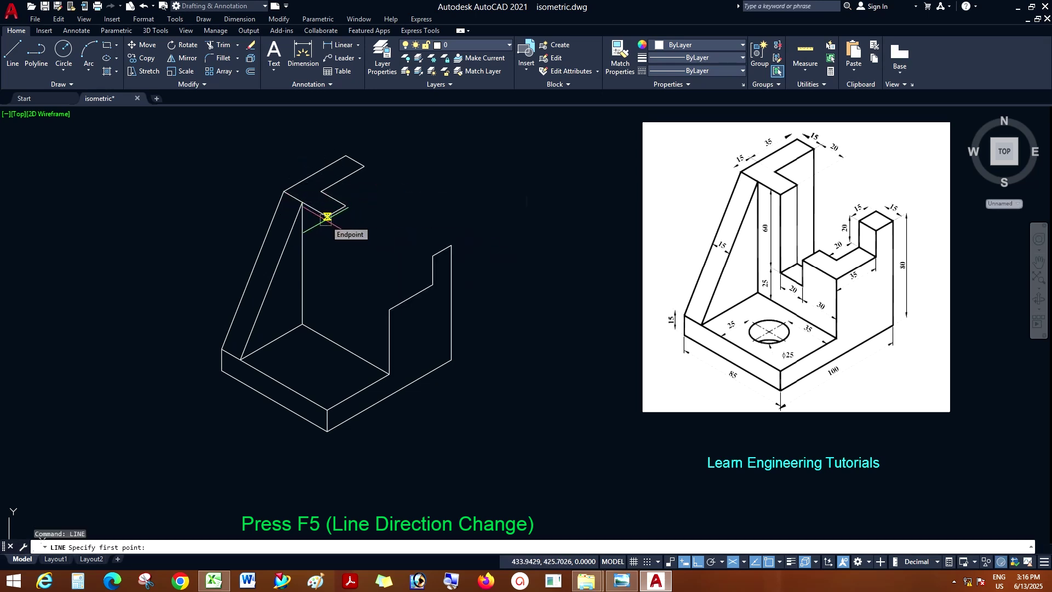
pyautogui.click(327, 216)
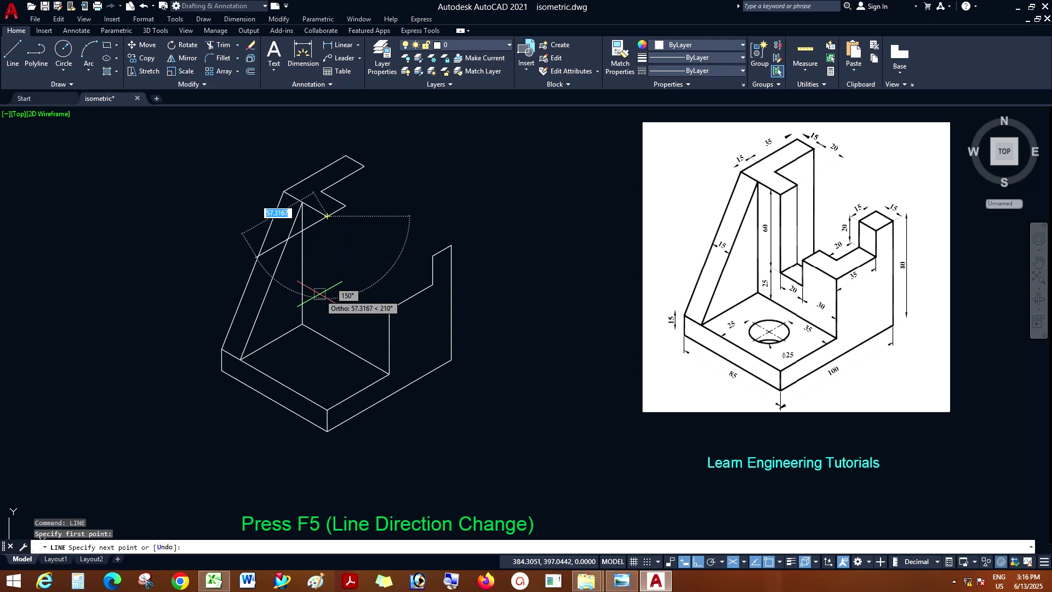
pyautogui.press('F5')
pyautogui.write('60')
pyautogui.press('Return')
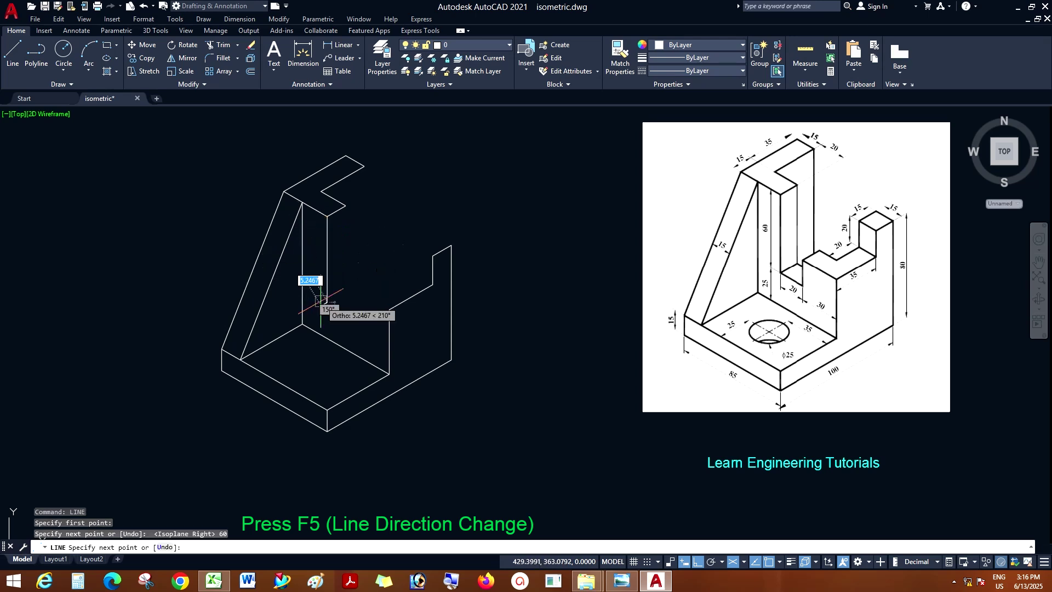
# - Continue in the left isoplane with a 20-long edge at 330° and a vertical line about 58 long upwards
pyautogui.press('F5')
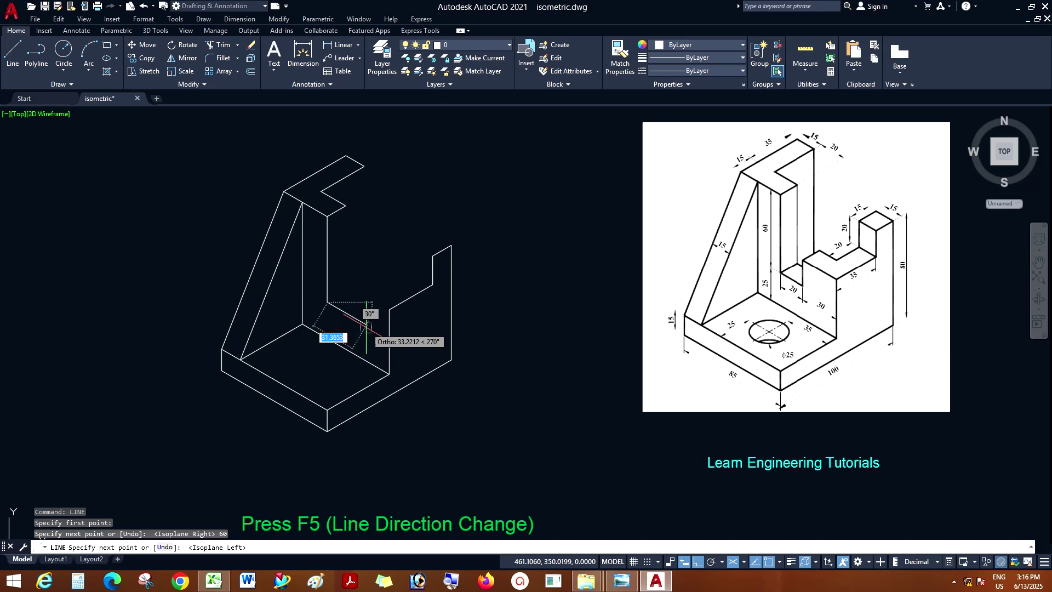
pyautogui.write('20')
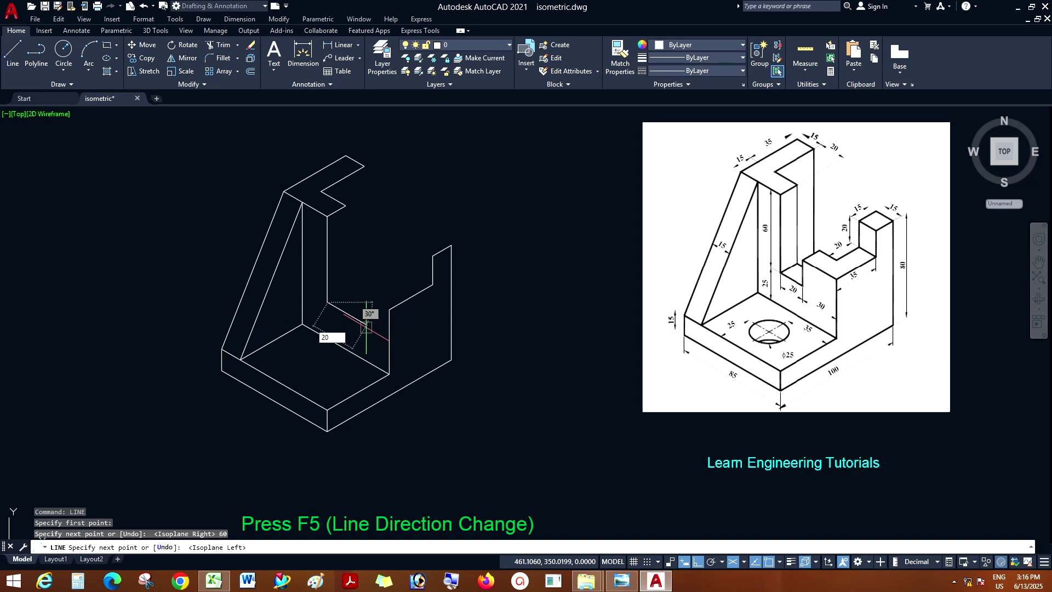
pyautogui.press('Return')
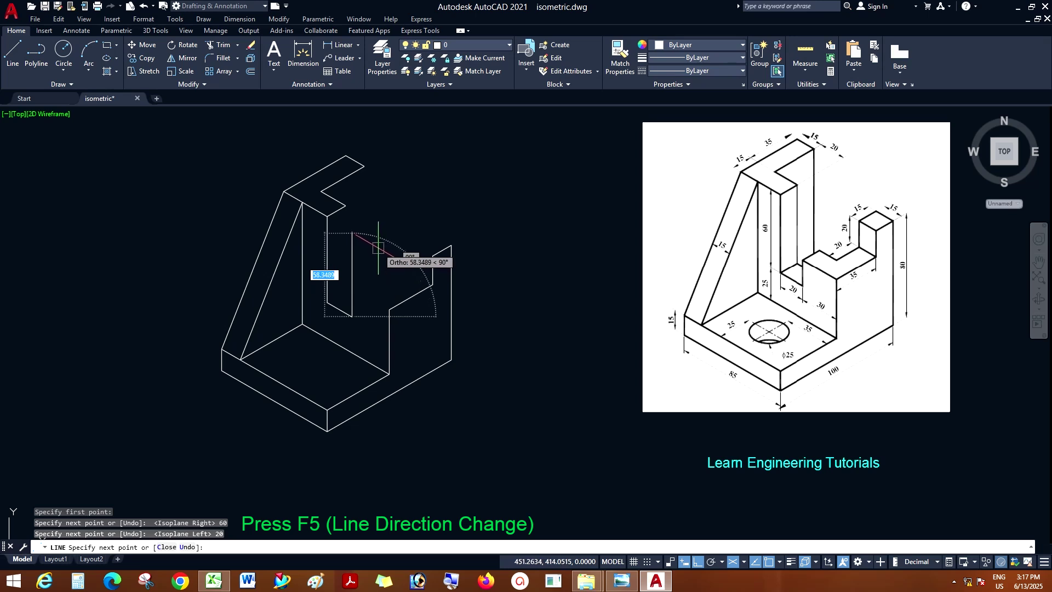
pyautogui.click(382, 234)
pyautogui.rightClick(384, 232)
pyautogui.click(399, 237)
# - Draw a 15-long edge at 150° from the top right corner of the stepped block
pyautogui.rightClick(397, 222)
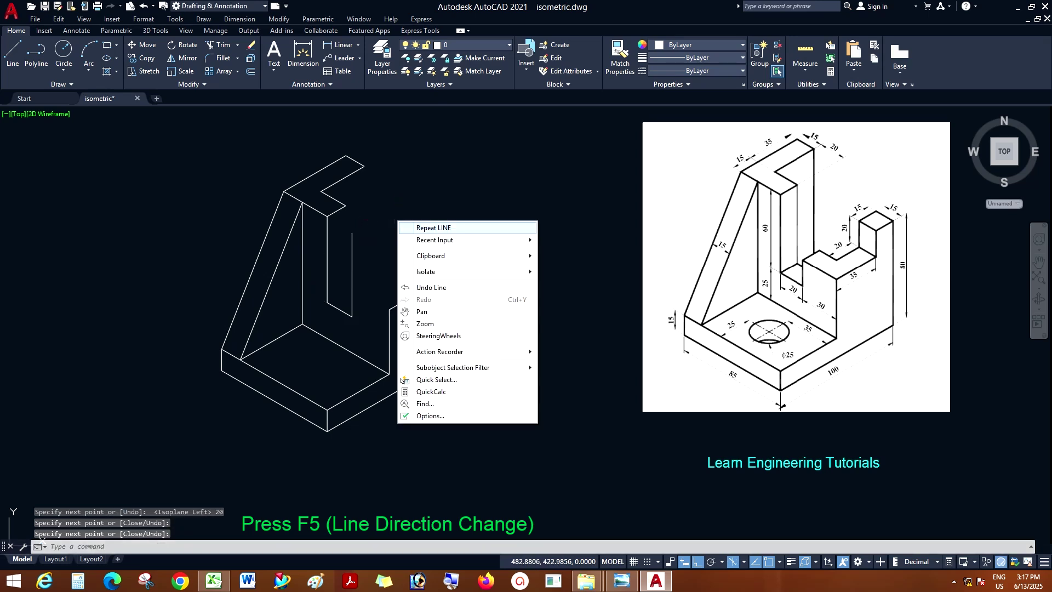
pyautogui.click(424, 228)
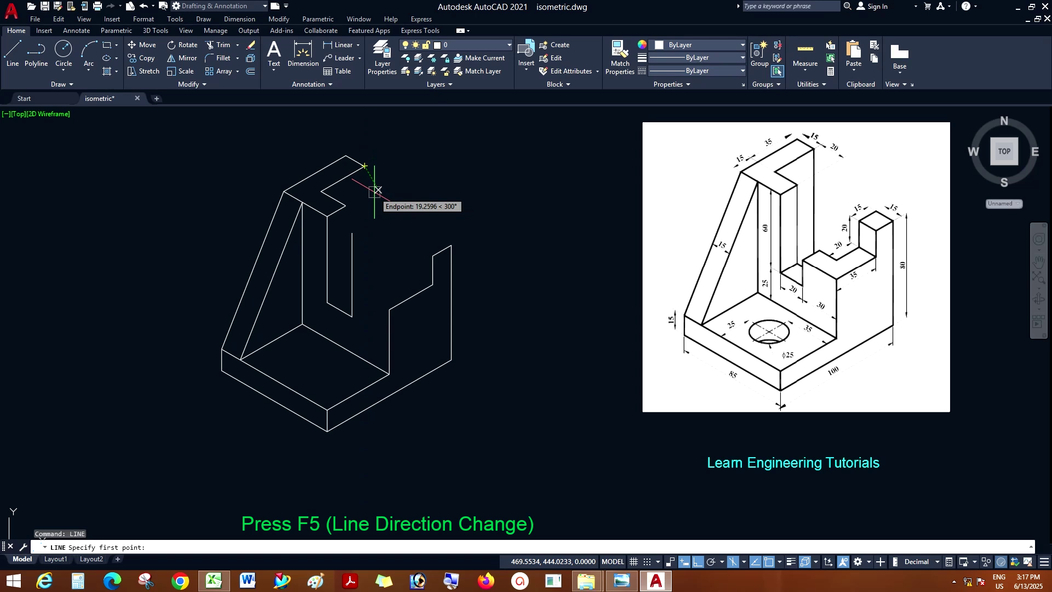
pyautogui.click(451, 244)
pyautogui.write('1')
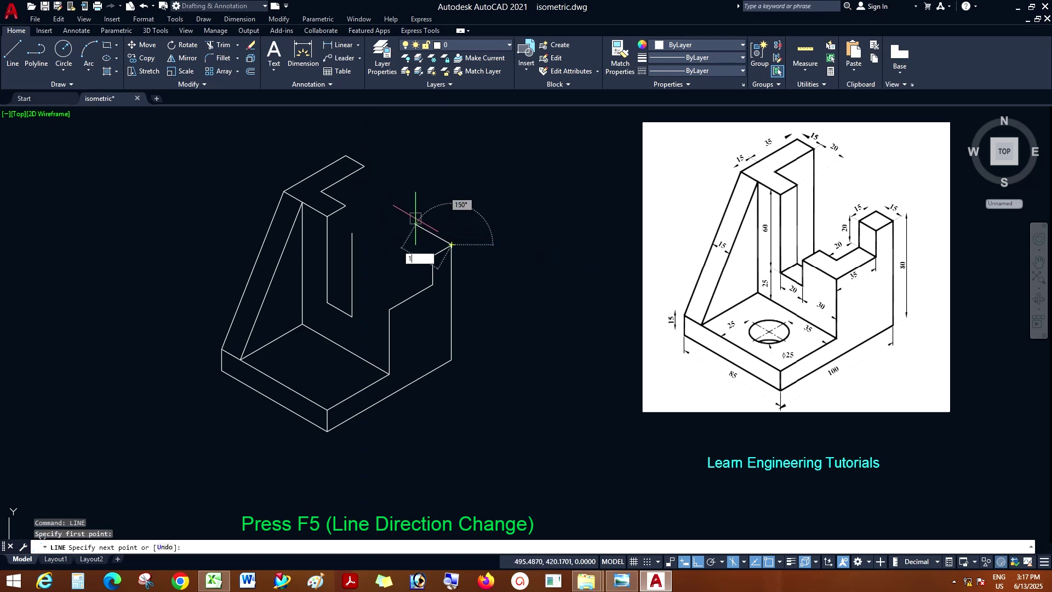
pyautogui.write('5')
pyautogui.press('Return')
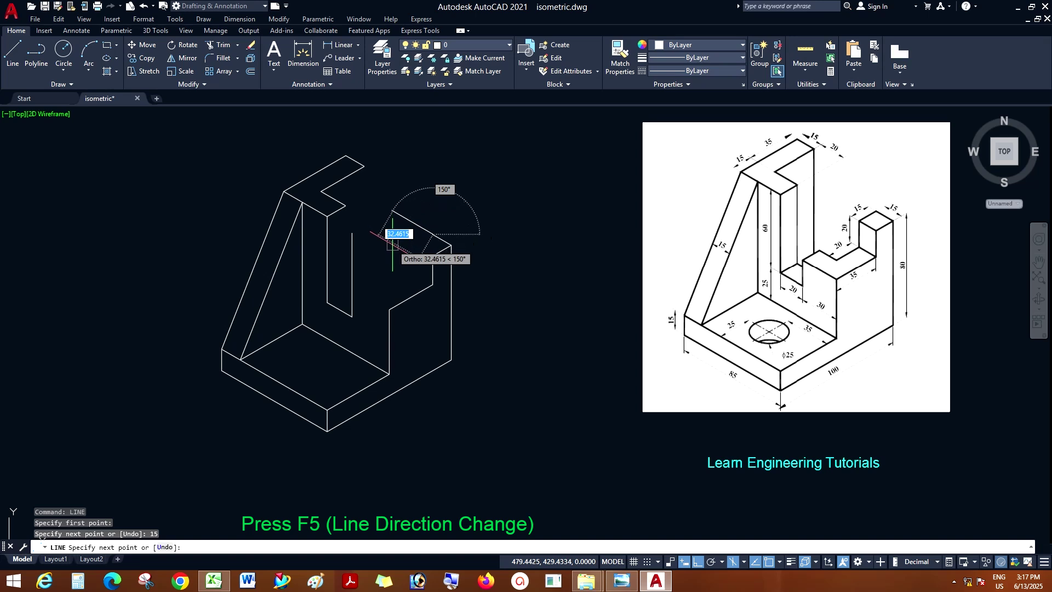
# - Complete the stepped block's raised top face with a 15-long edge at 210° and a closing edge to its front corner
pyautogui.press('F5')
pyautogui.write('1')
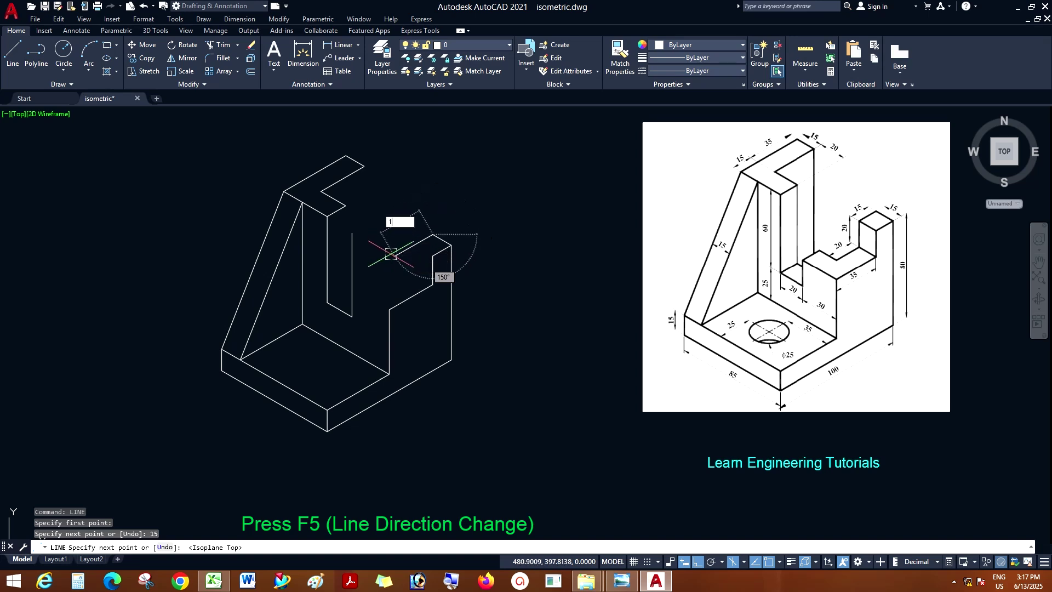
pyautogui.write('5')
pyautogui.press('Return')
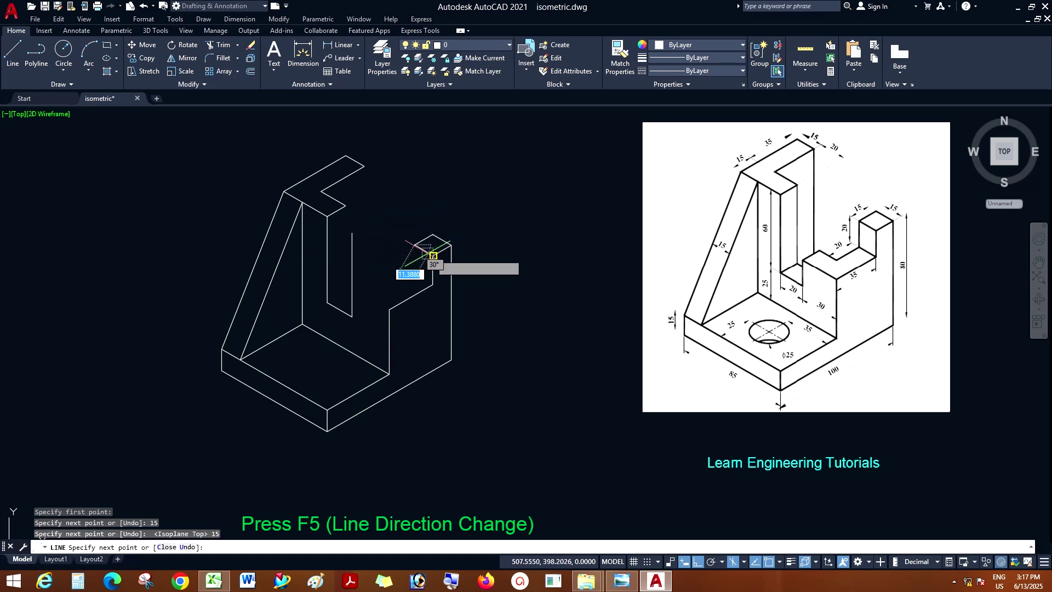
pyautogui.click(415, 246)
pyautogui.press('Escape')
# - Draw a 20-long vertical edge down from the left corner of the raised top face in the right isoplane
pyautogui.rightClick(501, 194)
pyautogui.click(526, 199)
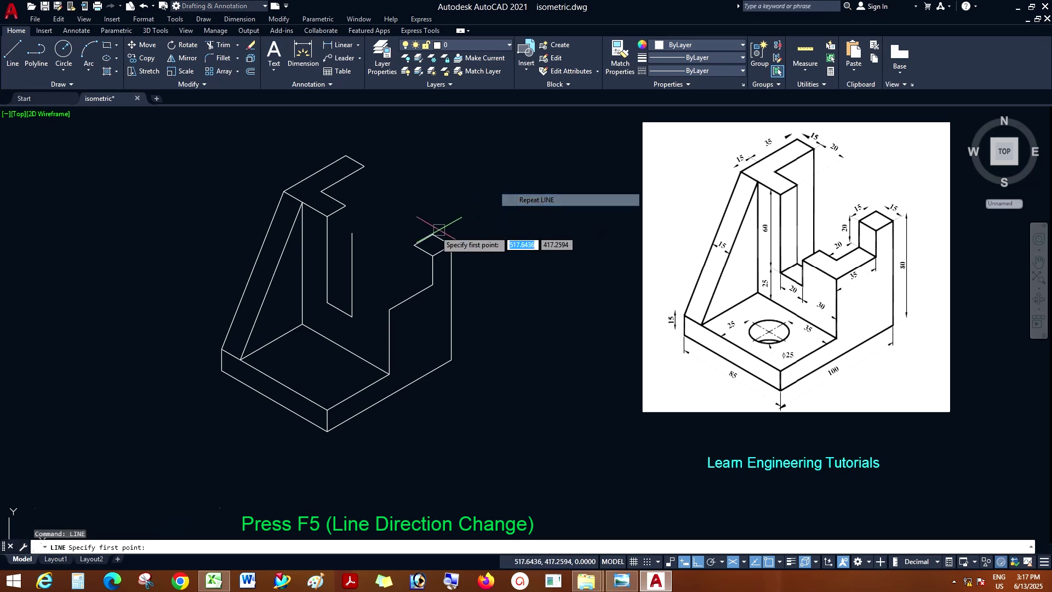
pyautogui.click(415, 245)
pyautogui.press('F5')
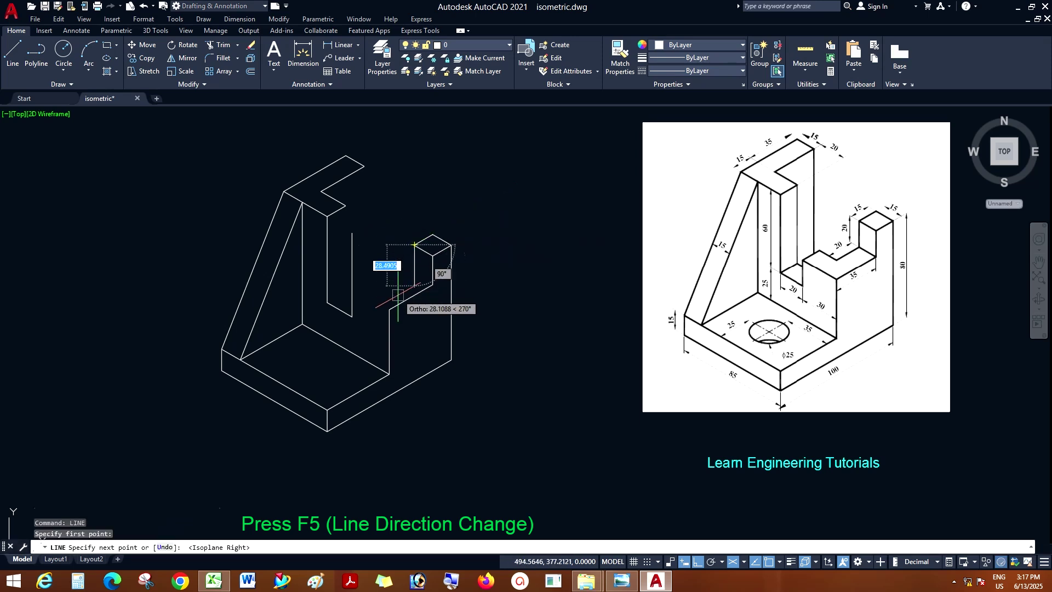
pyautogui.write('20')
pyautogui.press('Return')
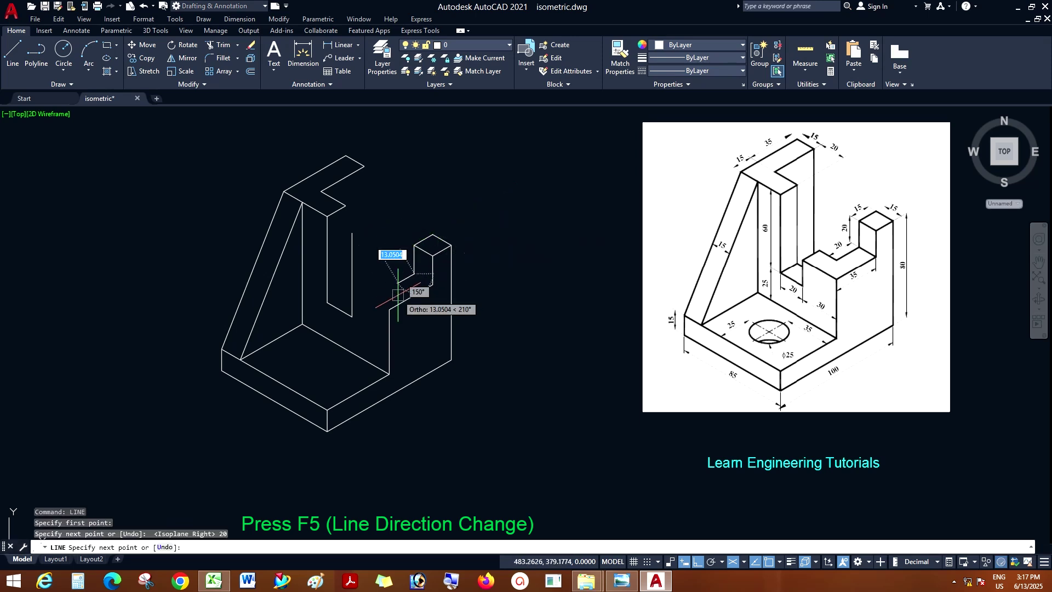
# - Continue with a 20-long edge at 210° and a 15-long edge at 150°, and switch to the top isoplane
pyautogui.write('2')
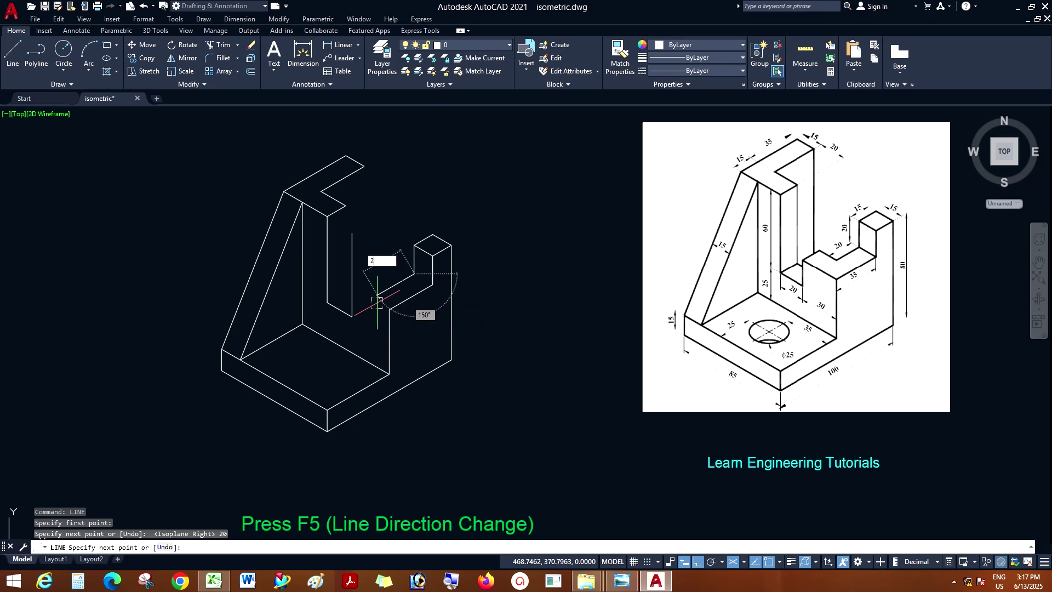
pyautogui.write('0')
pyautogui.press('Return')
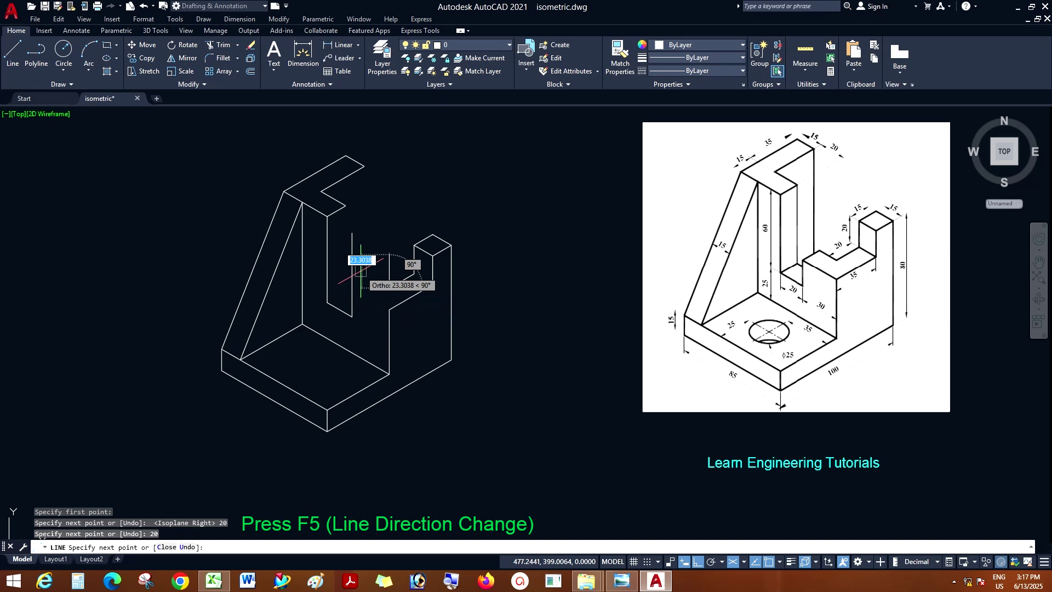
pyautogui.press('F5')
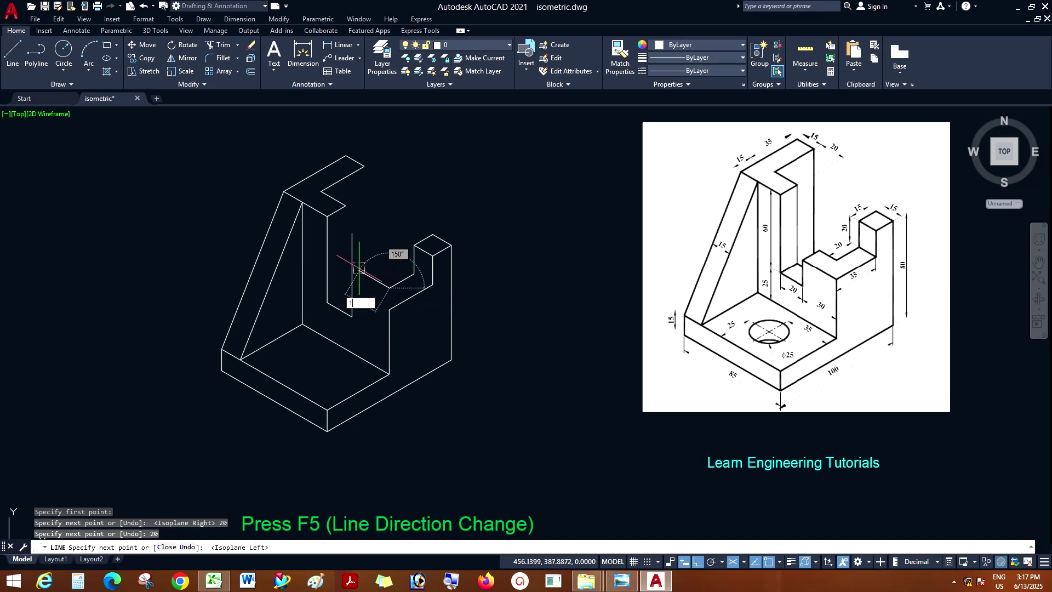
pyautogui.write('15')
pyautogui.press('Return')
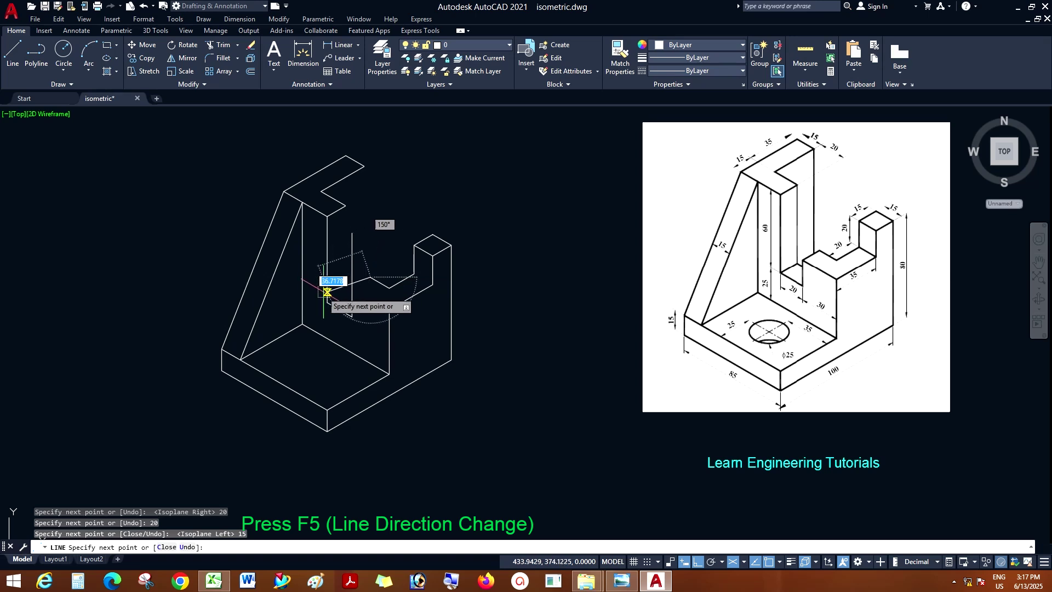
pyautogui.press('F5')
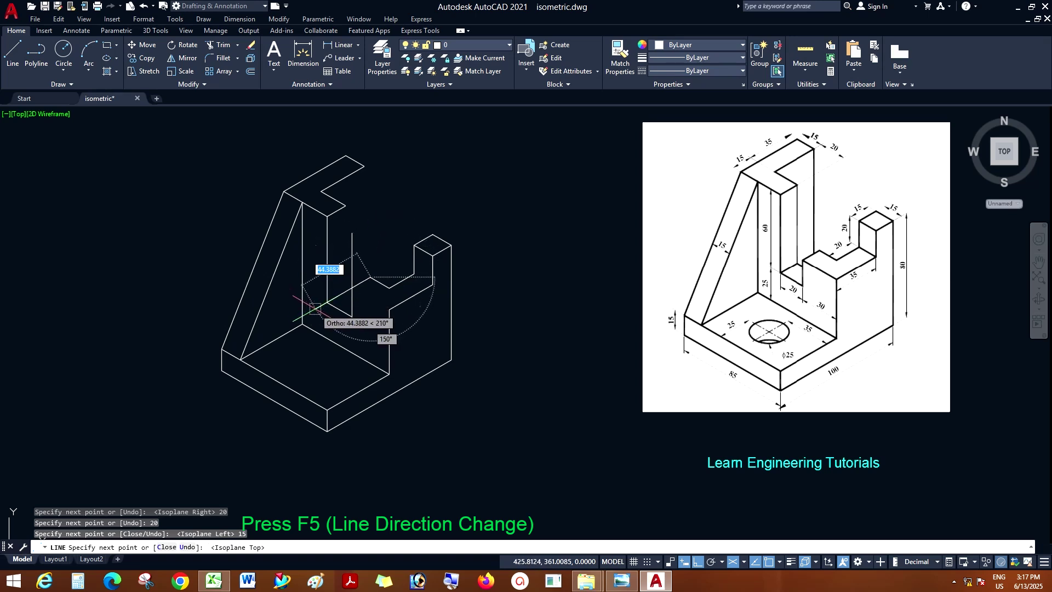
# - Close the block's lower top face with a 15-long edge at 210° and a final edge, and trim the upright's vertical line above it
pyautogui.write('15')
pyautogui.press('Return')
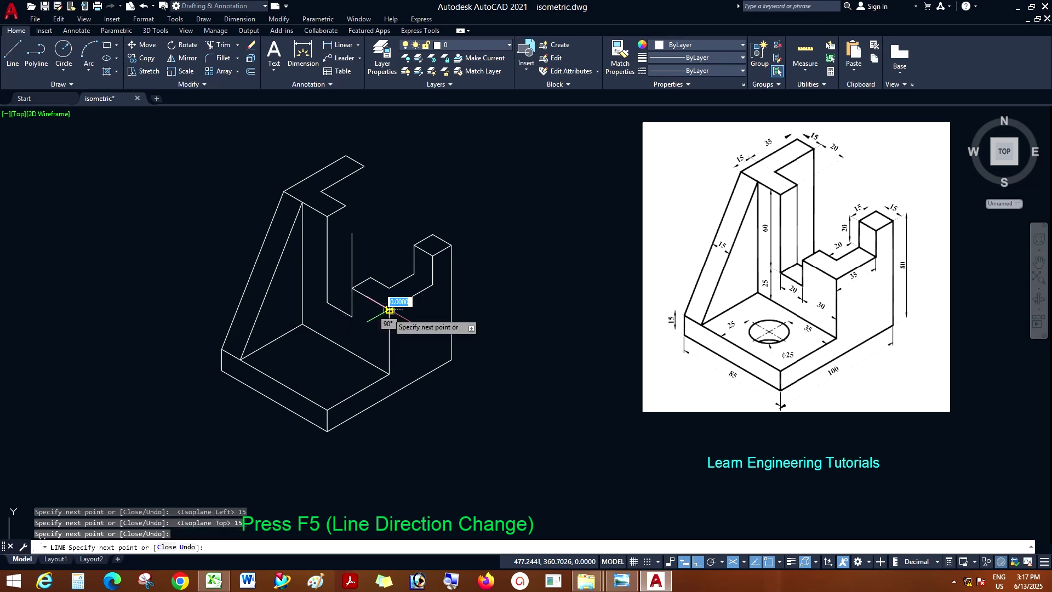
pyautogui.press('Escape')
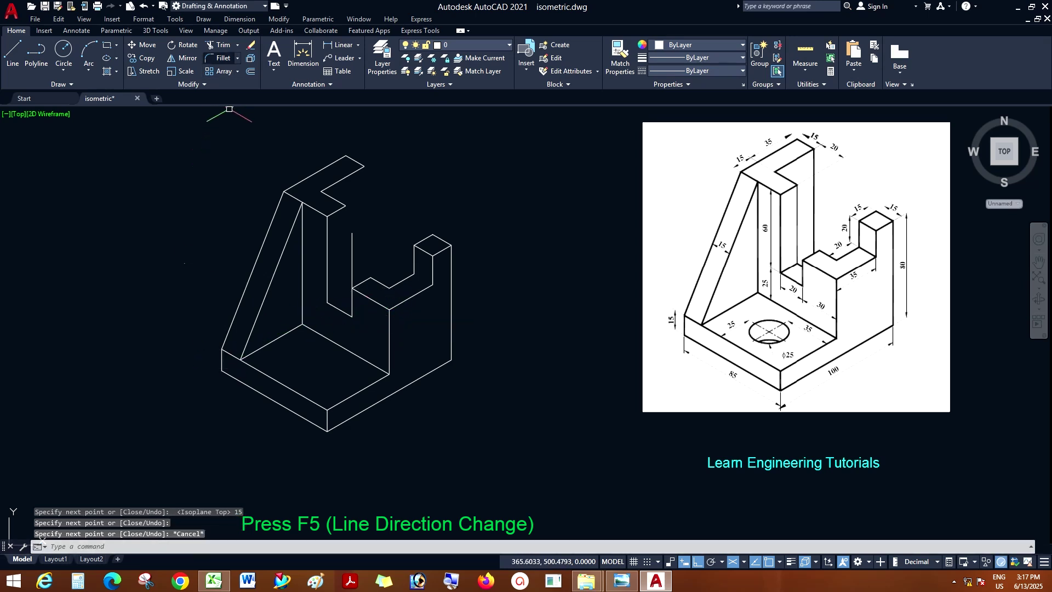
pyautogui.click(219, 45)
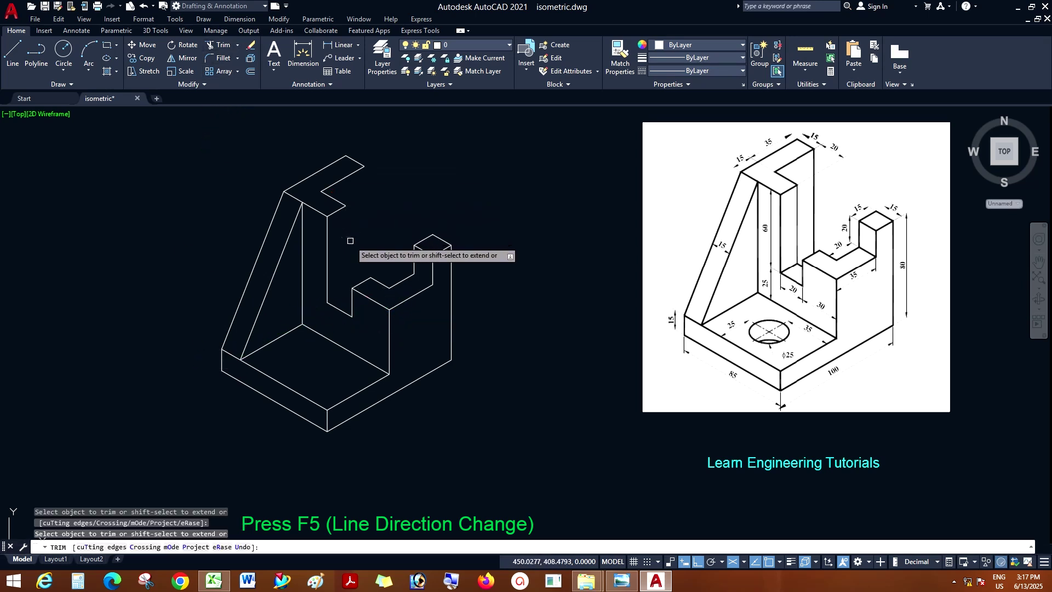
pyautogui.press('Escape')
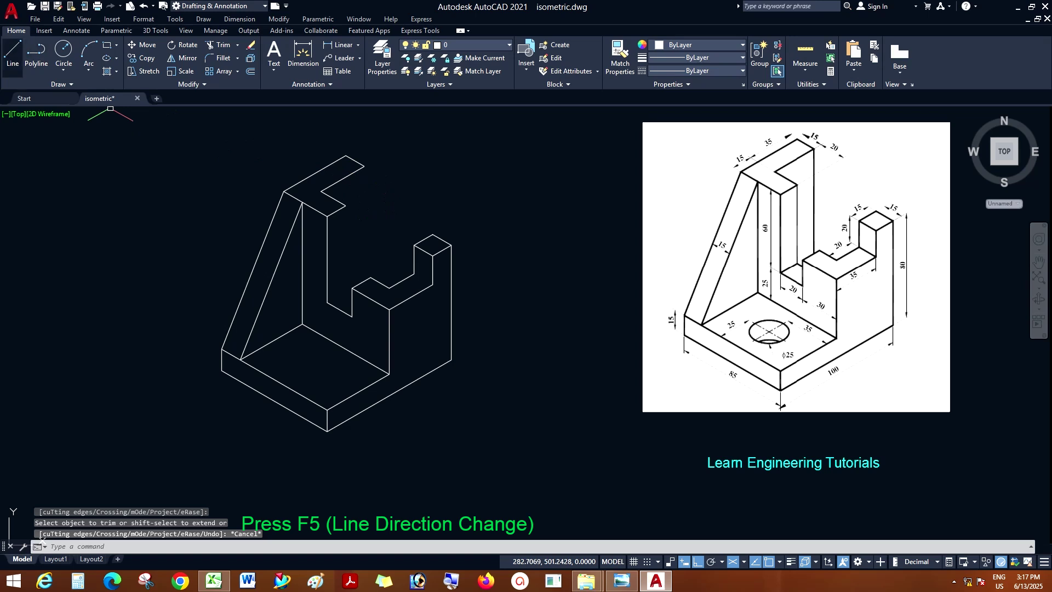
# - Draw a 15-long edge at 30° from the notch floor's left corner and a vertical edge up to the upright's top corner
pyautogui.click(13, 55)
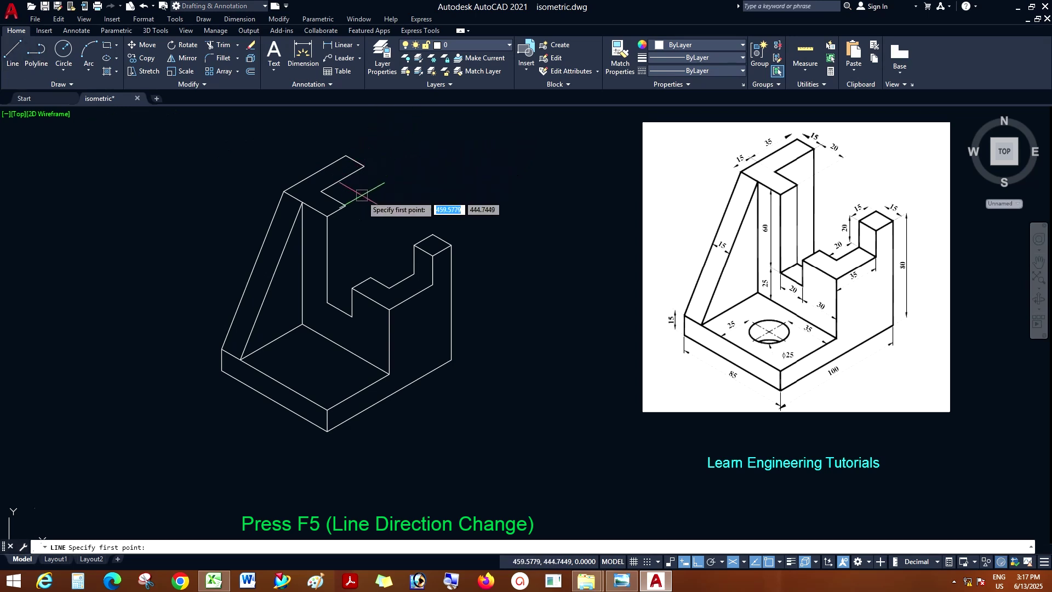
pyautogui.click(327, 302)
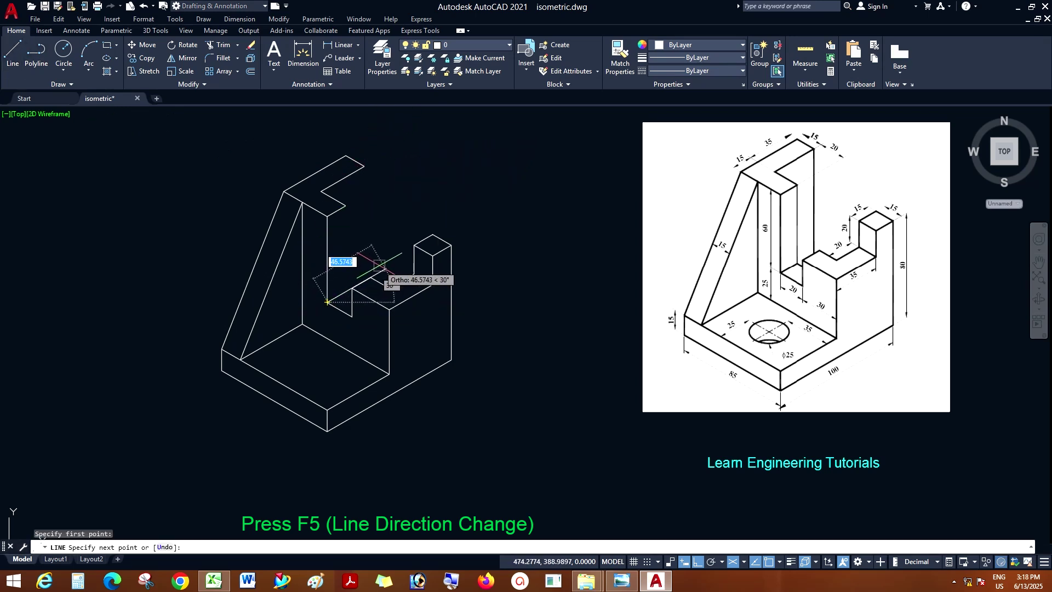
pyautogui.write('15')
pyautogui.press('Return')
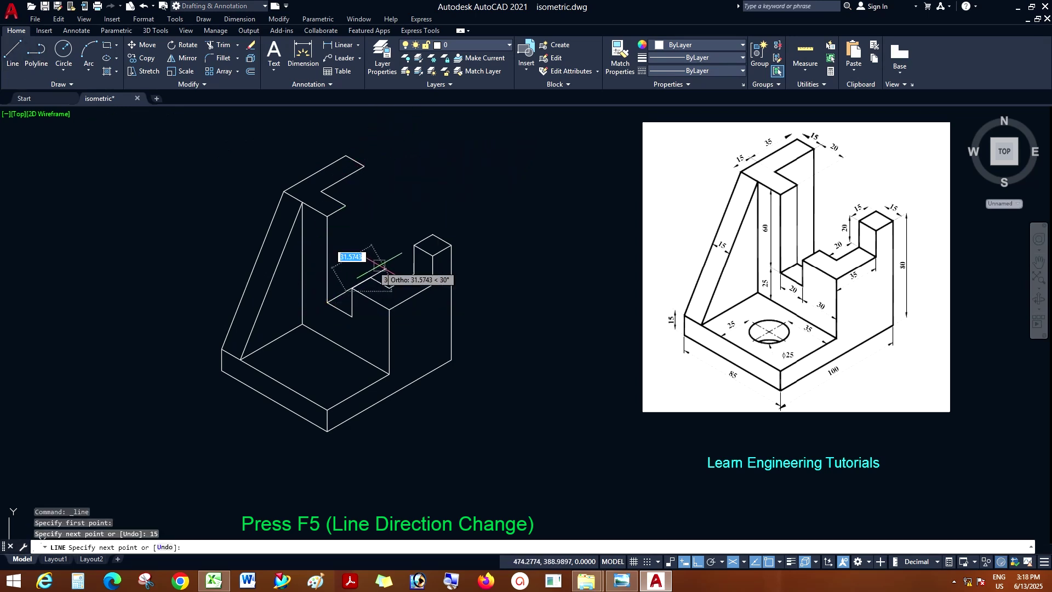
pyautogui.click(346, 205)
pyautogui.press('Return')
# - Draw the notch floor's rear edge at 330° from its inner corner and trim the part extending past the stepped block
pyautogui.rightClick(406, 191)
pyautogui.click(439, 196)
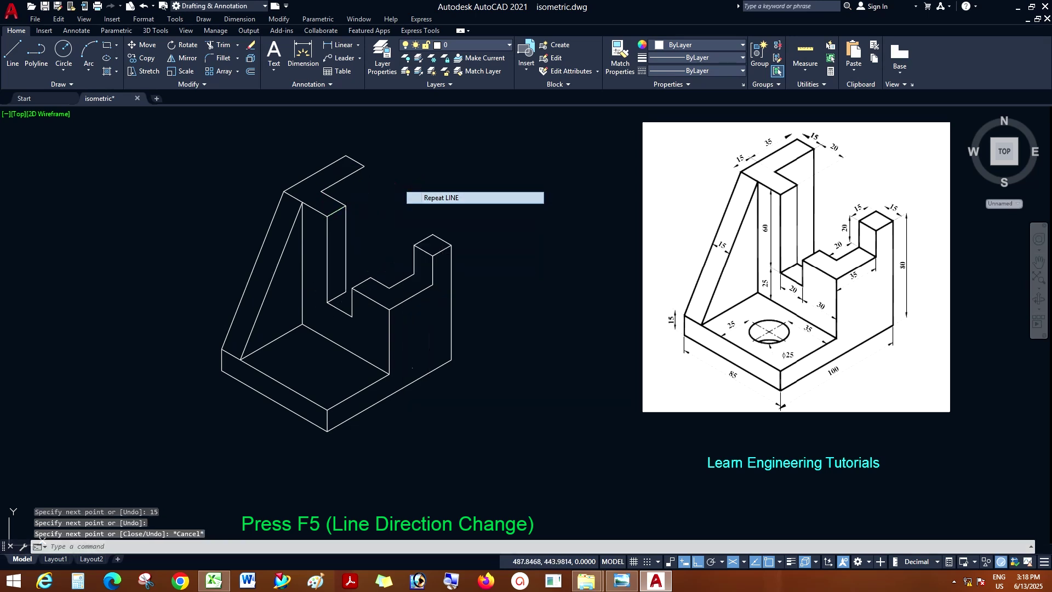
pyautogui.click(352, 288)
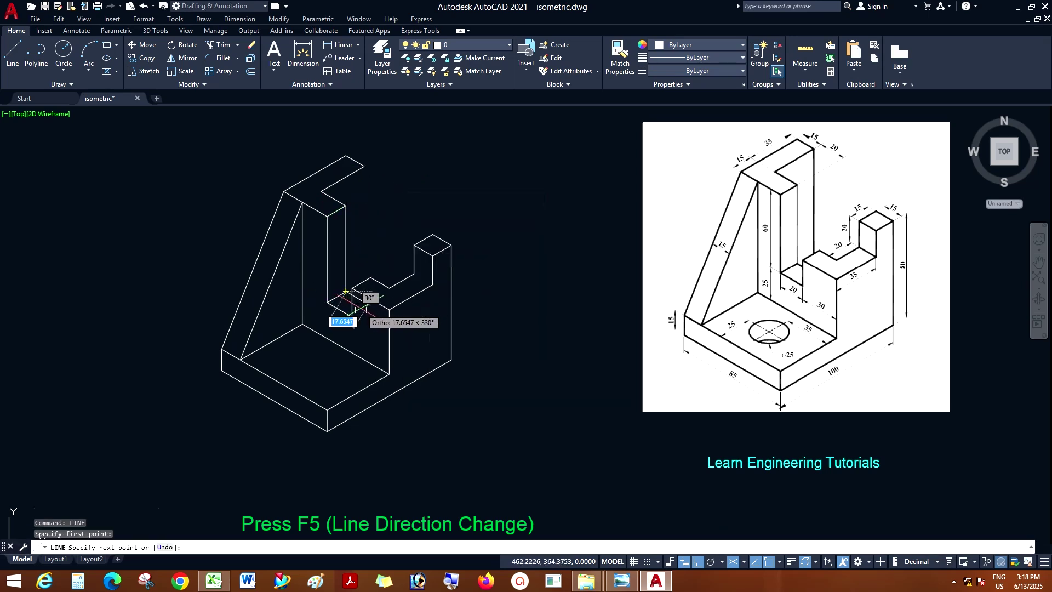
pyautogui.click(367, 305)
pyautogui.press('Escape')
pyautogui.click(222, 45)
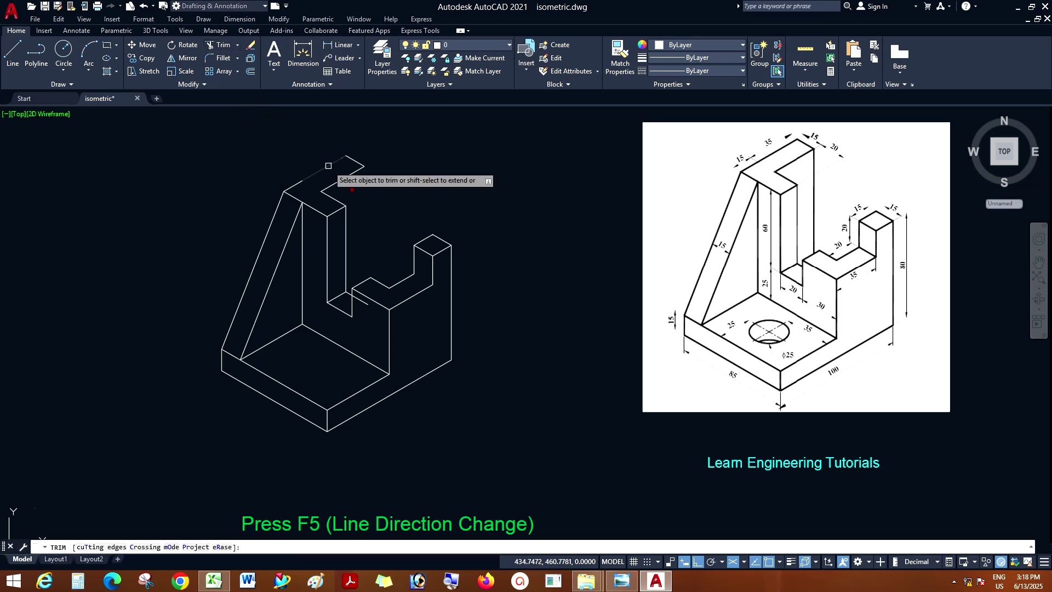
pyautogui.click(365, 305)
pyautogui.press('Escape')
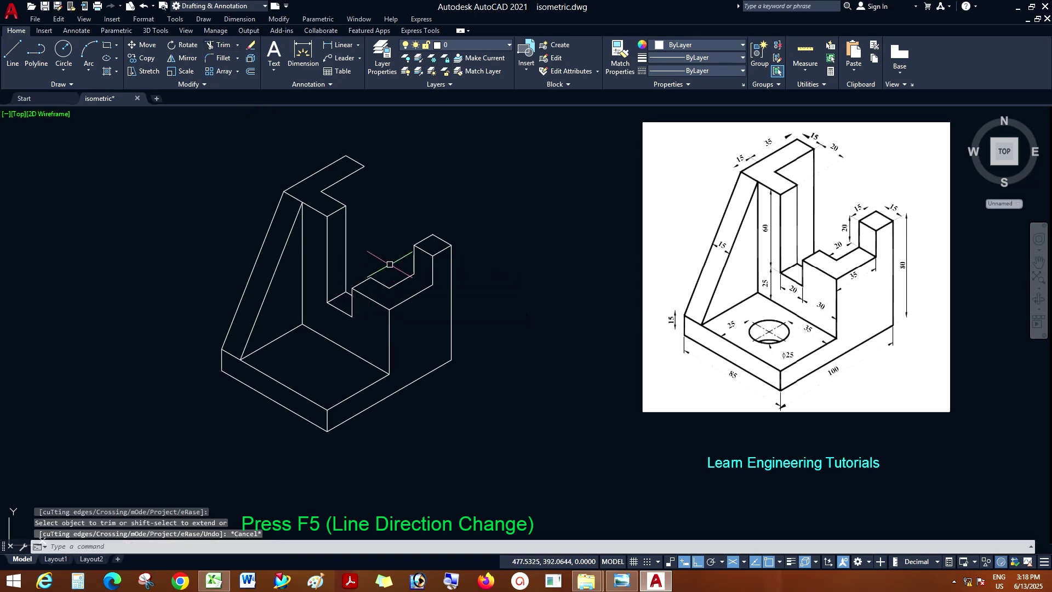
# - Draw a vertical edge down from the upright's far right top corner in the right isoplane and trim the part overlapping the stepped block
pyautogui.click(12, 52)
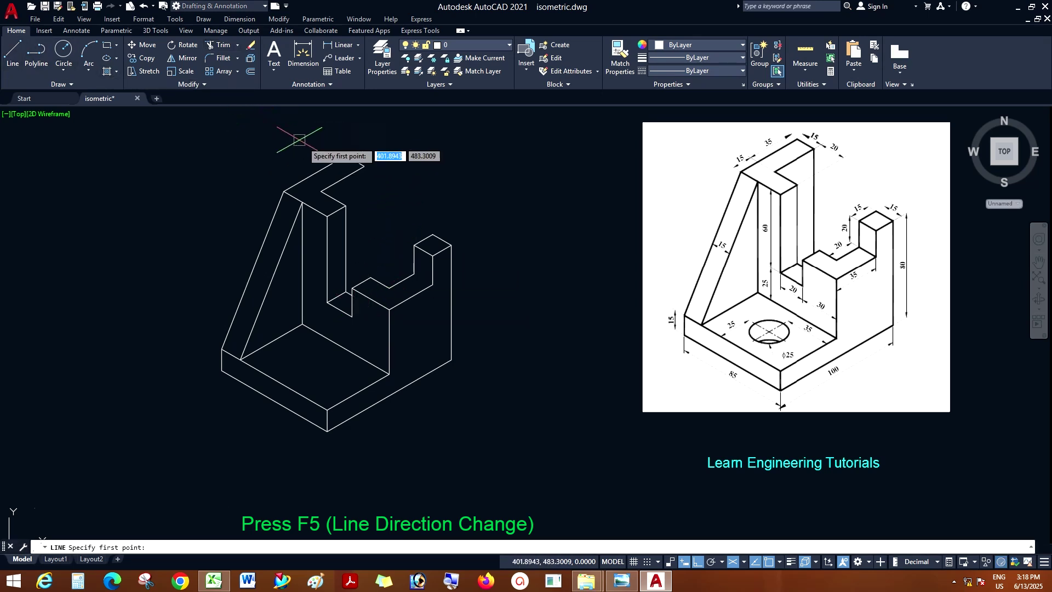
pyautogui.click(365, 165)
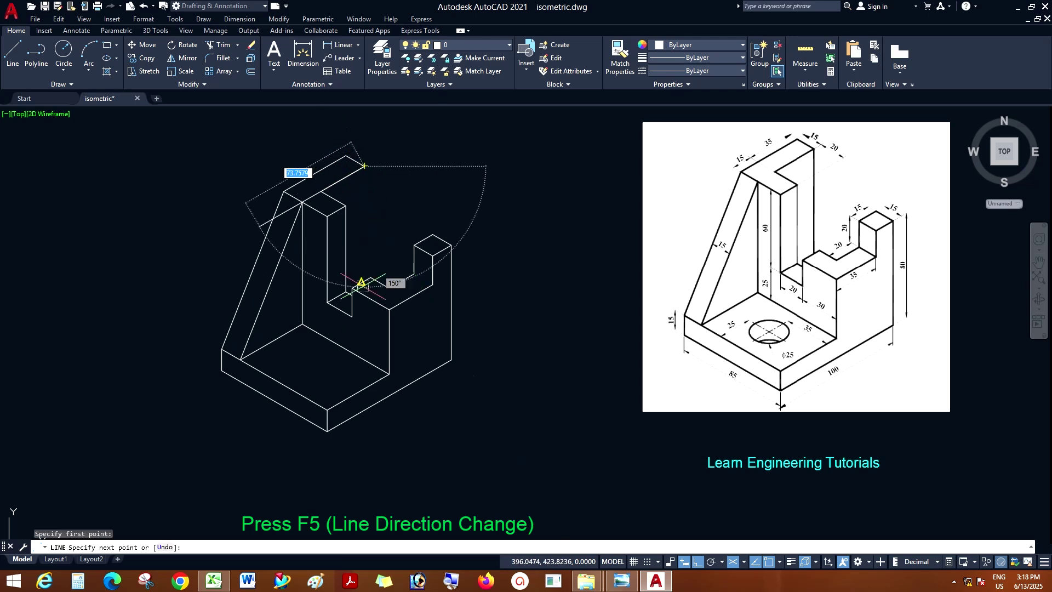
pyautogui.press('F5')
pyautogui.click(365, 330)
pyautogui.press('Escape')
pyautogui.click(218, 45)
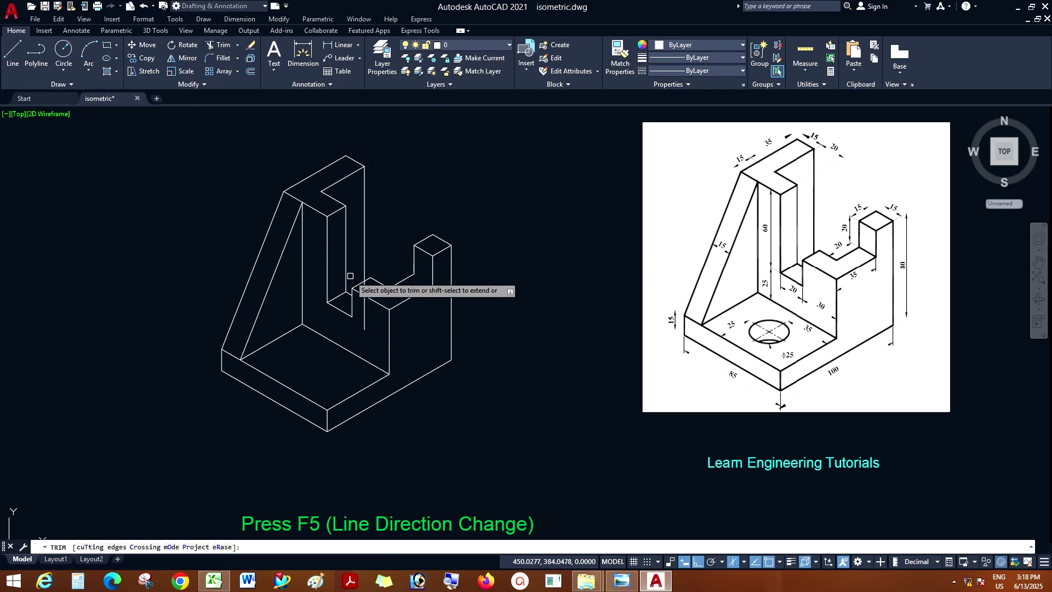
pyautogui.click(364, 310)
pyautogui.press('Escape')
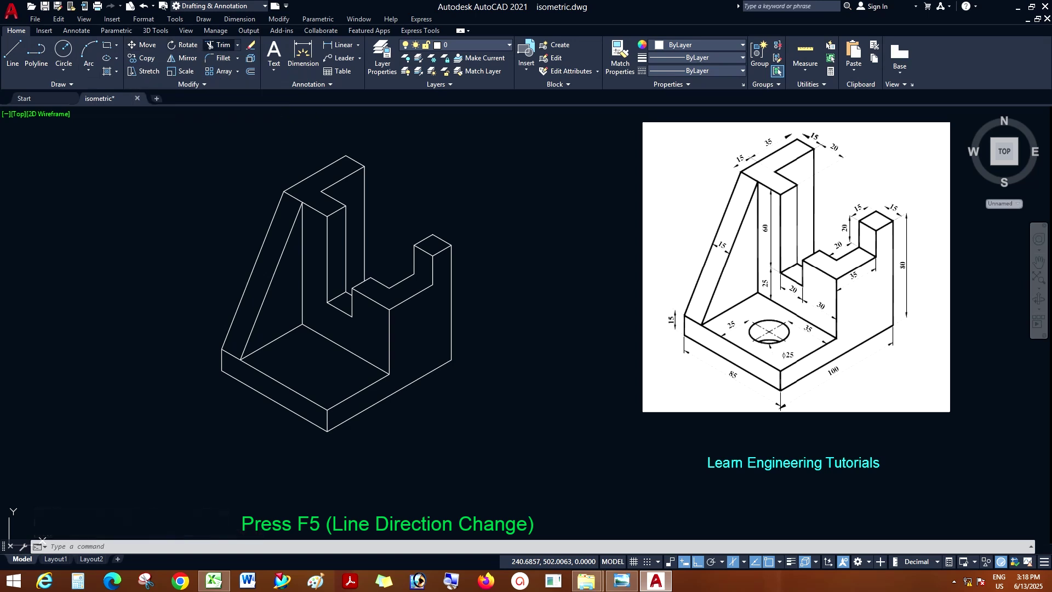
pyautogui.click(218, 45)
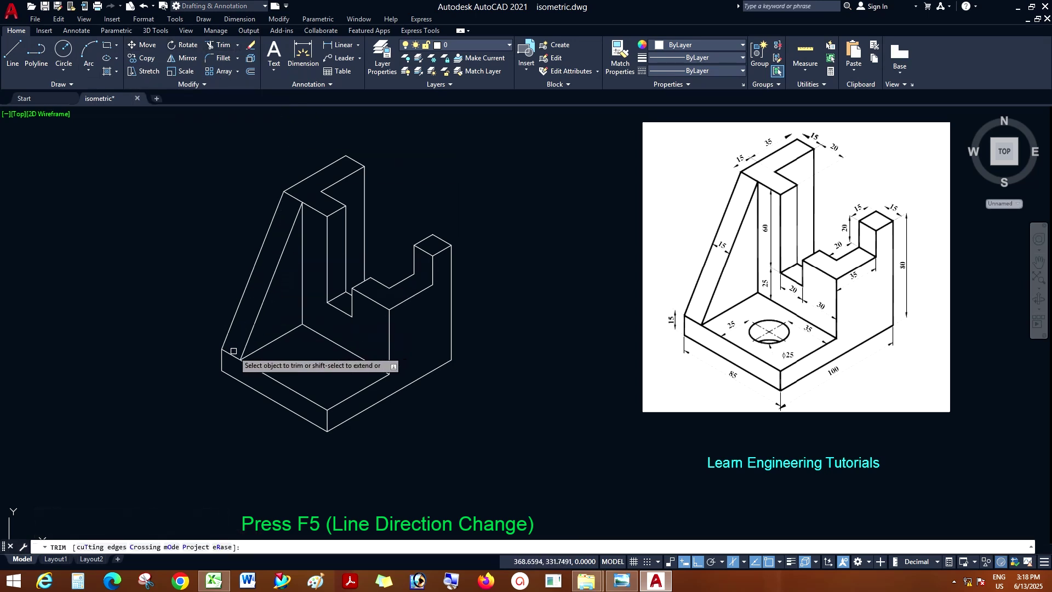
pyautogui.press('Escape')
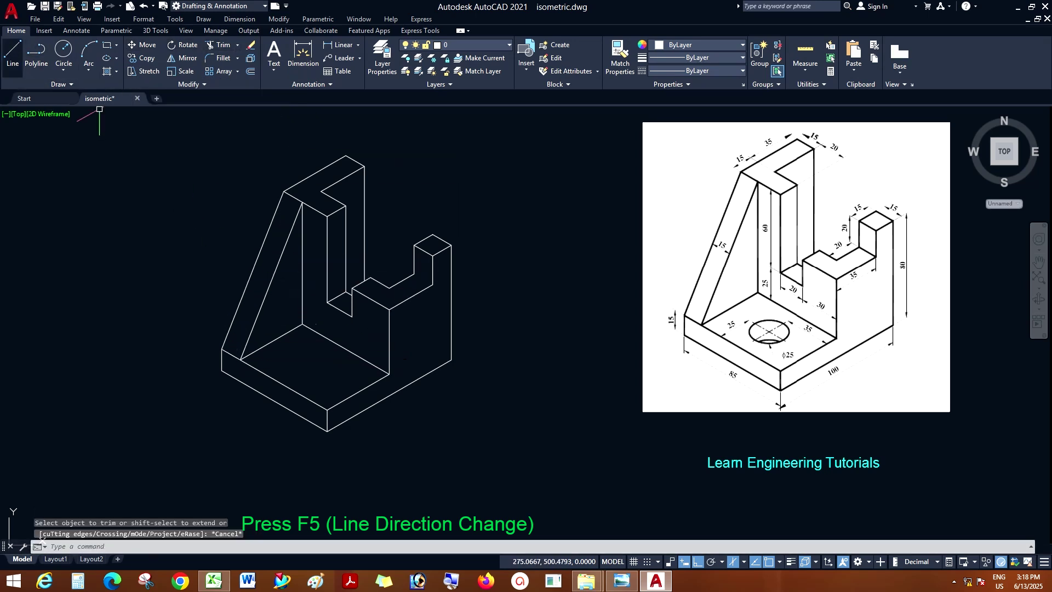
pyautogui.click(13, 54)
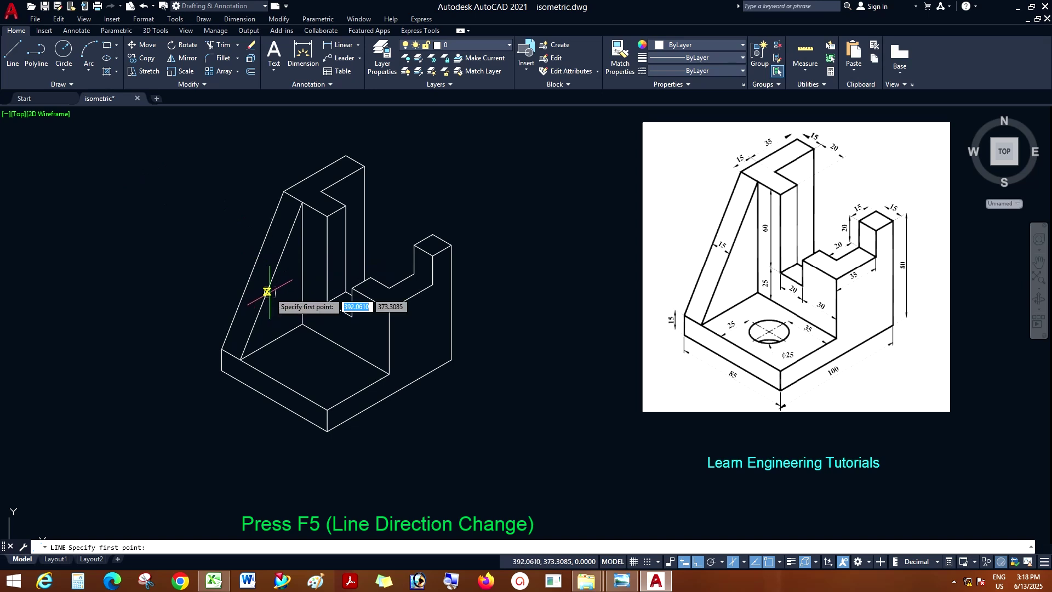
pyautogui.press('Escape')
pyautogui.click(278, 19)
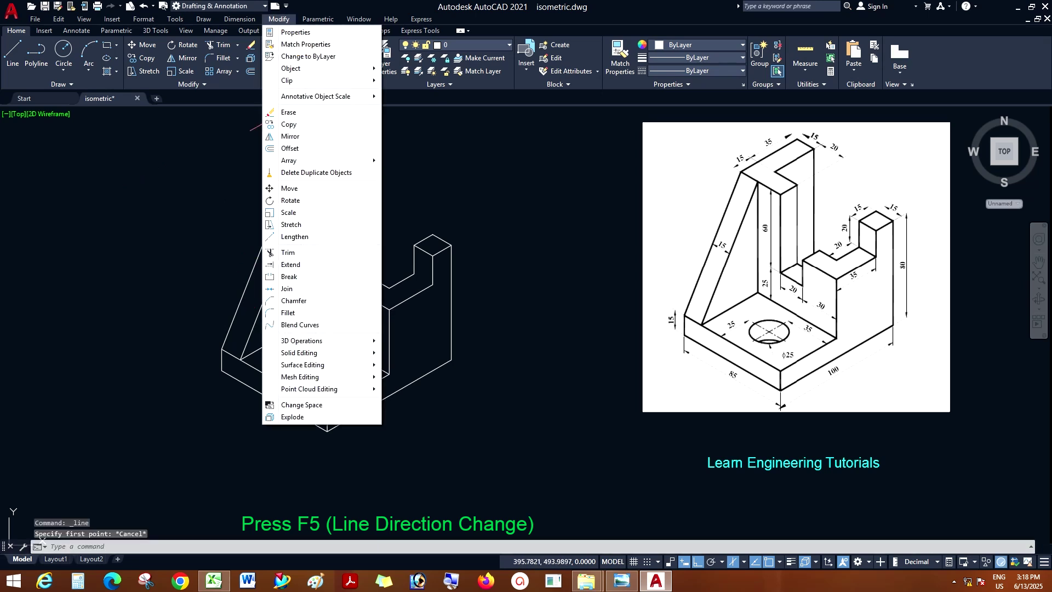
pyautogui.click(279, 19)
# - Draw a 25-long line at 30° from the midpoint of the base's front-left top edge
pyautogui.click(12, 54)
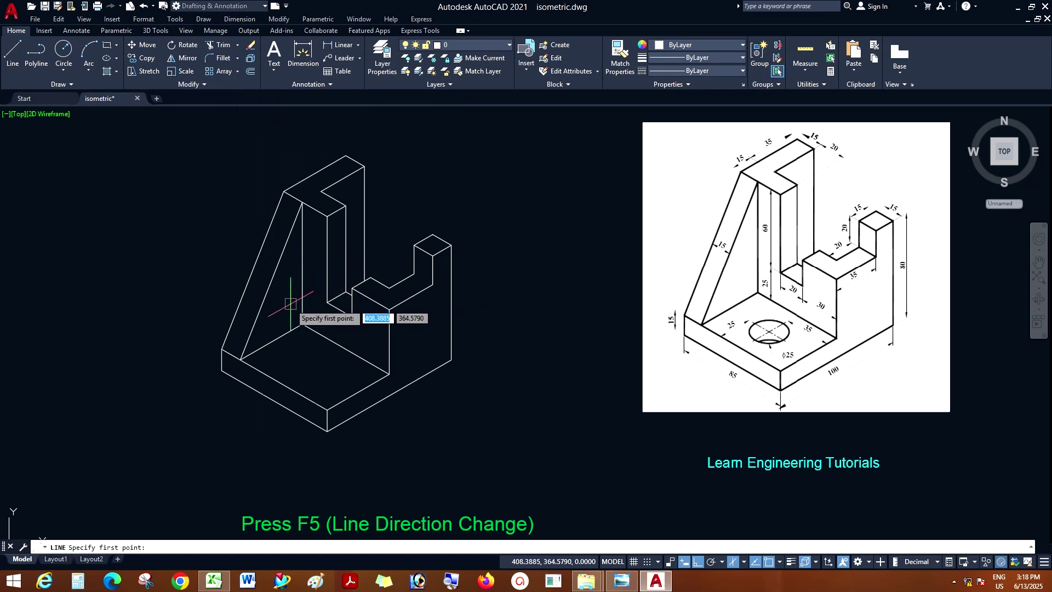
pyautogui.click(275, 379)
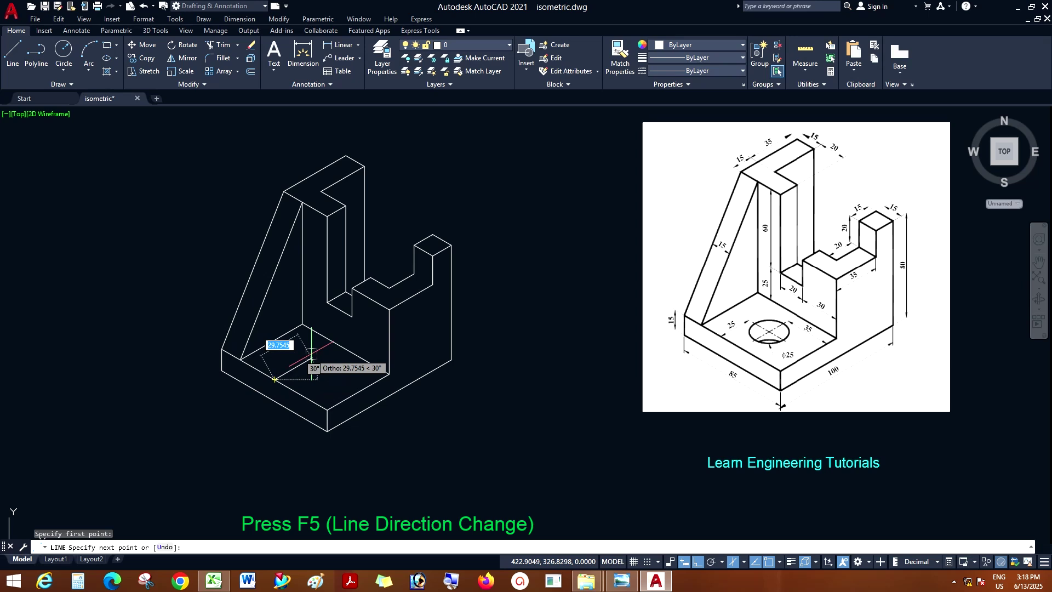
pyautogui.write('25')
pyautogui.press('Return')
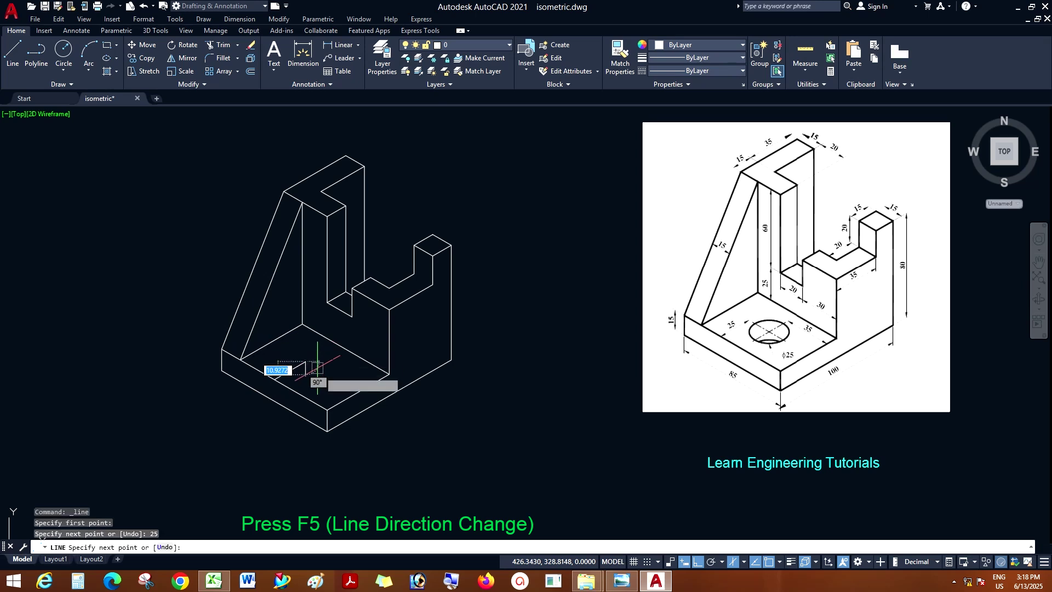
pyautogui.press('Return')
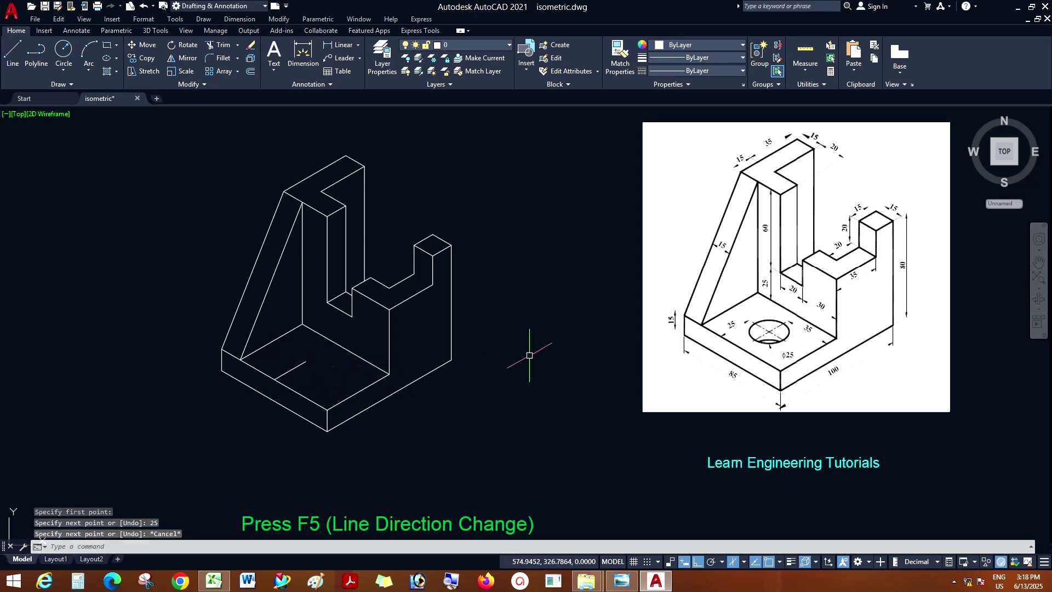
# - Draw a 35-long line at 150° from the midpoint of the base's front-right top edge in the left isoplane
pyautogui.rightClick(535, 336)
pyautogui.click(551, 342)
pyautogui.click(358, 392)
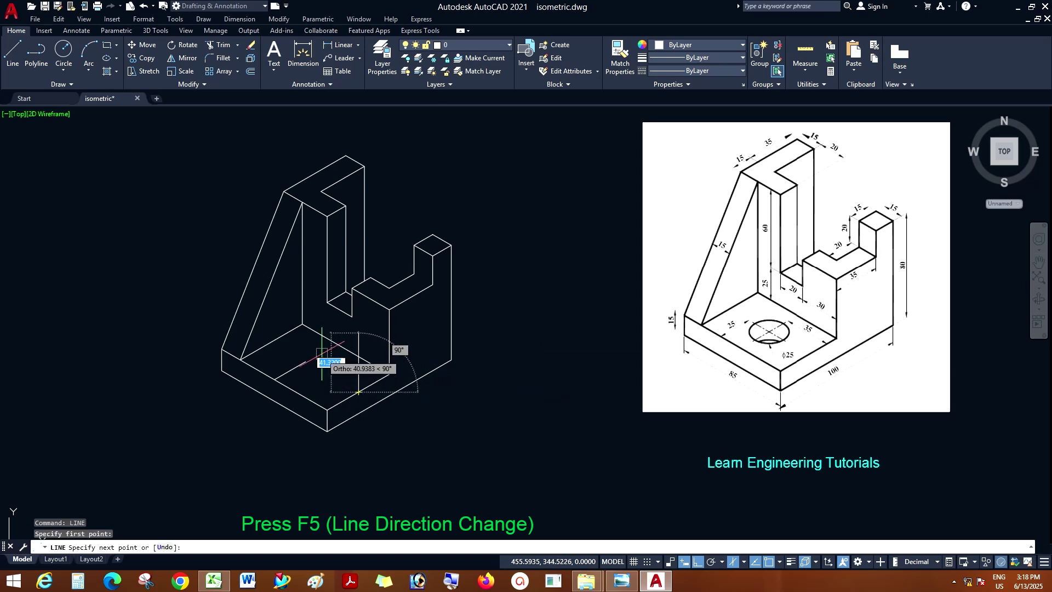
pyautogui.press('F5')
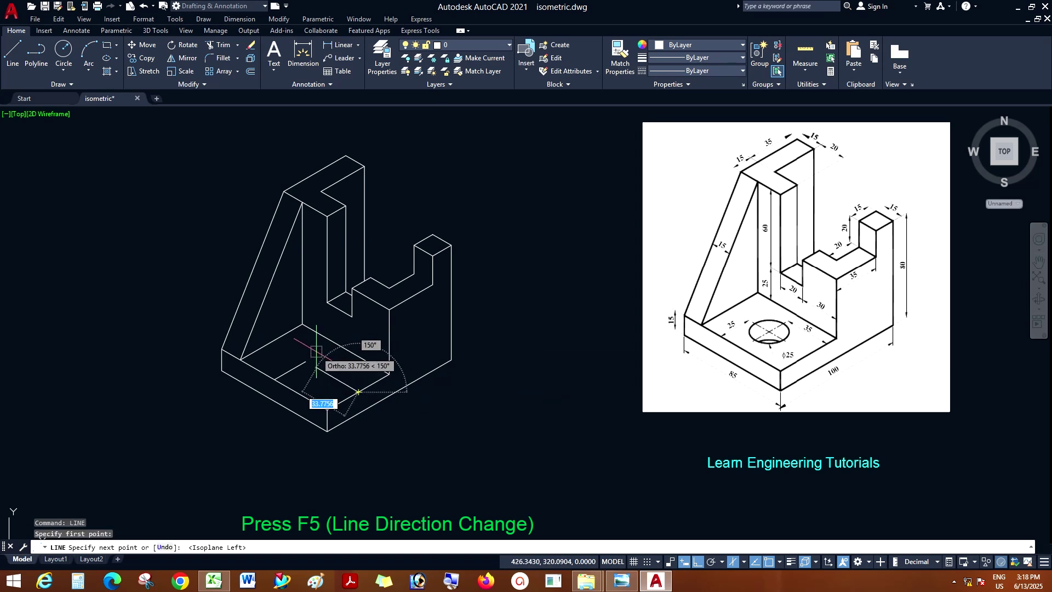
pyautogui.press('Return')
pyautogui.press('Escape')
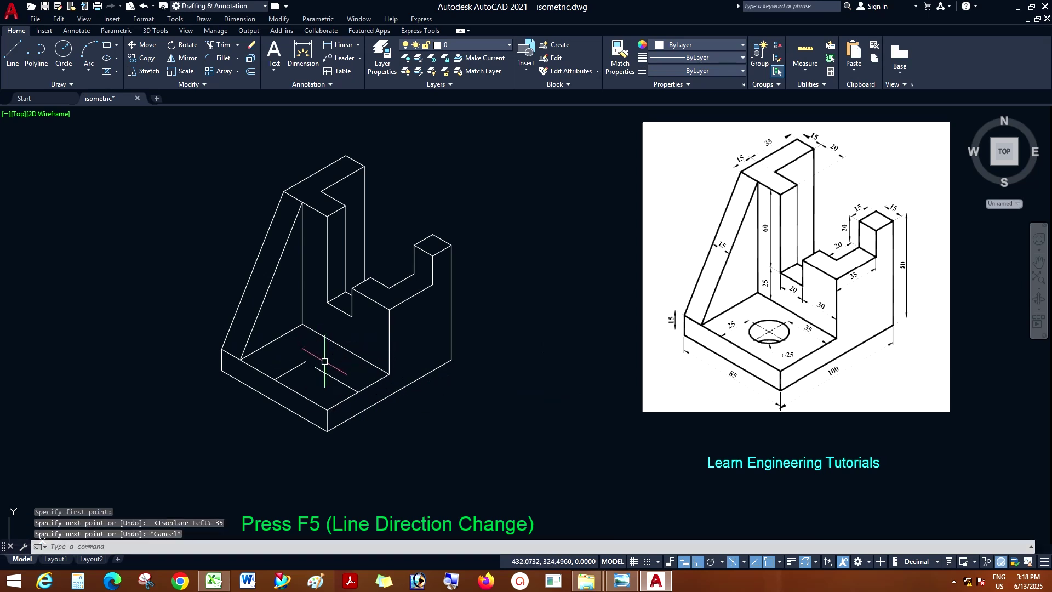
# - Draw a 25-long line at 210° in the top isoplane from the midpoint of the edge where the block meets the base
pyautogui.scroll(2, 324, 361)
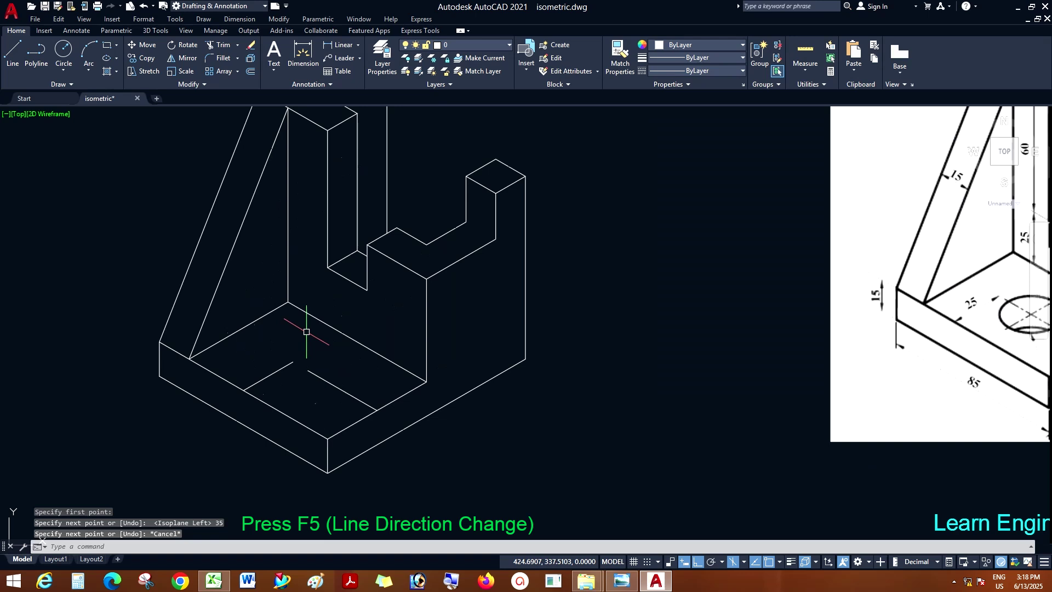
pyautogui.scroll(-2, 306, 332)
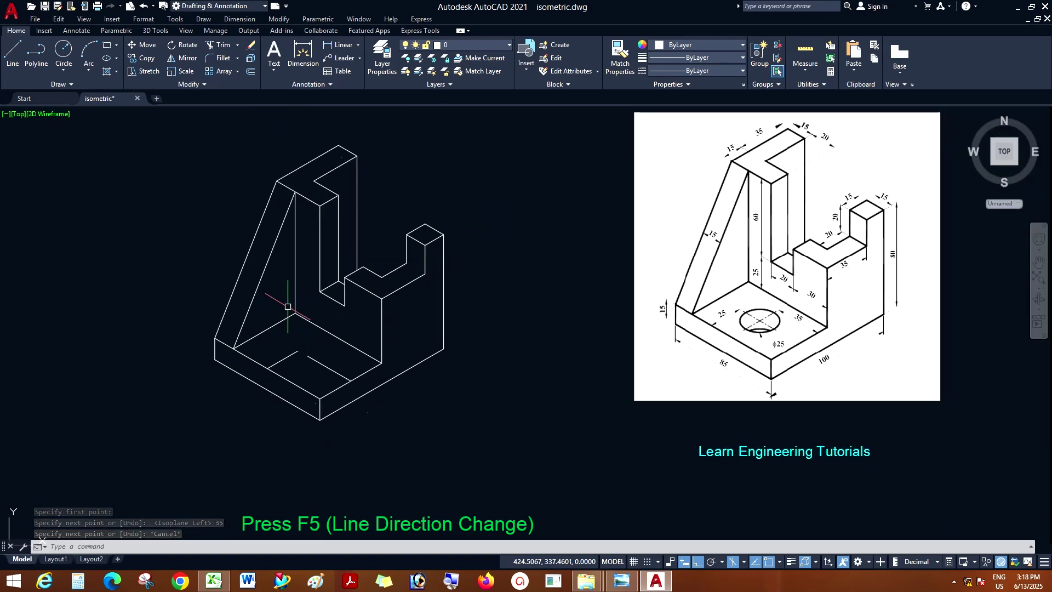
pyautogui.click(12, 54)
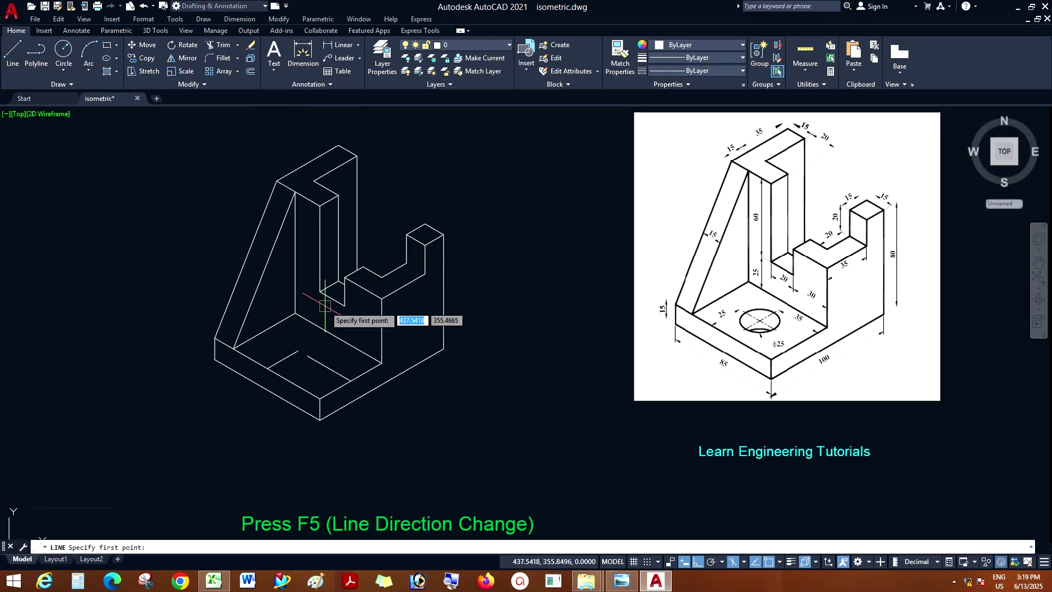
pyautogui.click(339, 337)
pyautogui.press('F5')
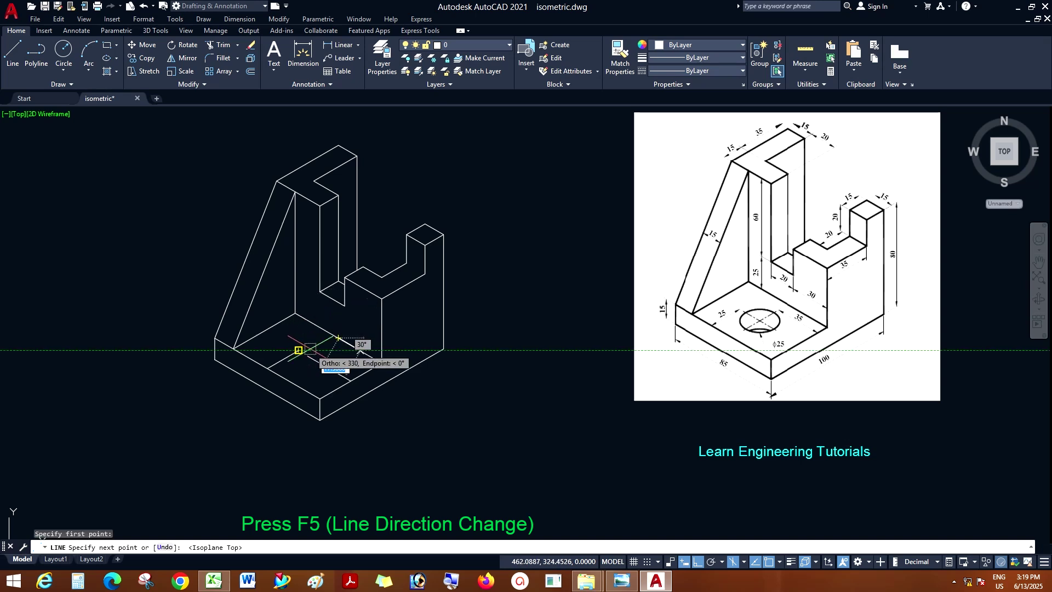
pyautogui.press('Return')
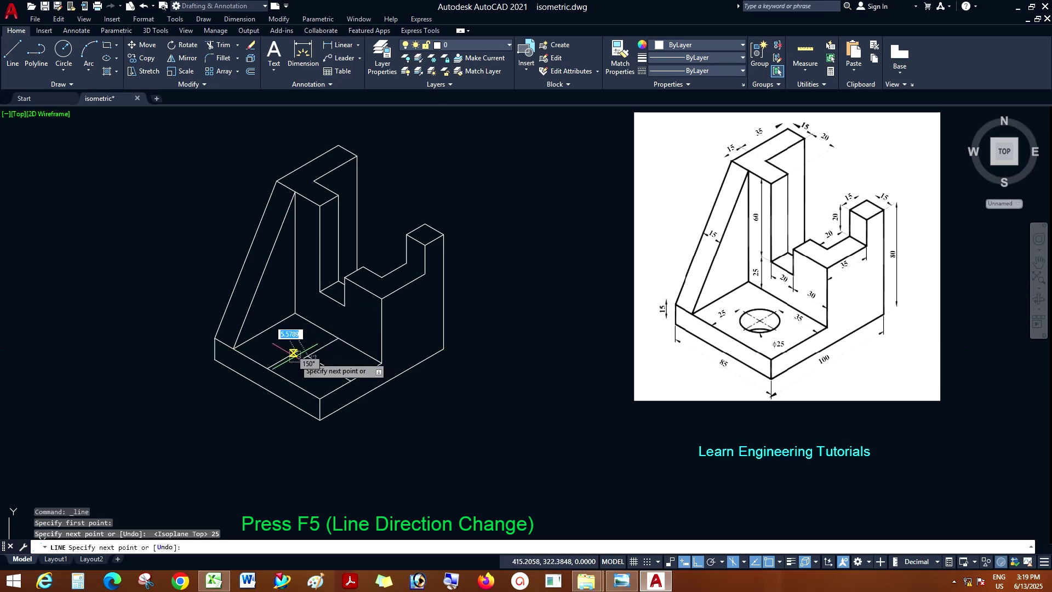
pyautogui.press('Escape')
# - Delete the 25-long line that starts at the base's front-left top edge
pyautogui.scroll(2, 293, 363)
pyautogui.click(291, 359)
pyautogui.click(278, 335)
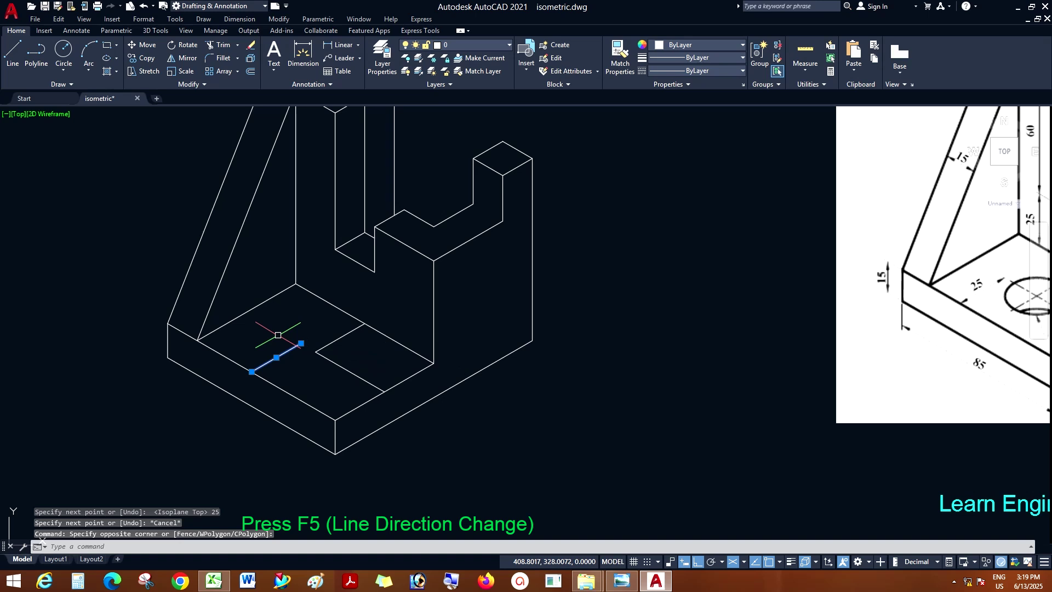
pyautogui.press('Delete')
# - Draw a 12.5-radius isocircle on the base's top face, centred at the meeting point of the two construction lines
pyautogui.scroll(-2, 347, 357)
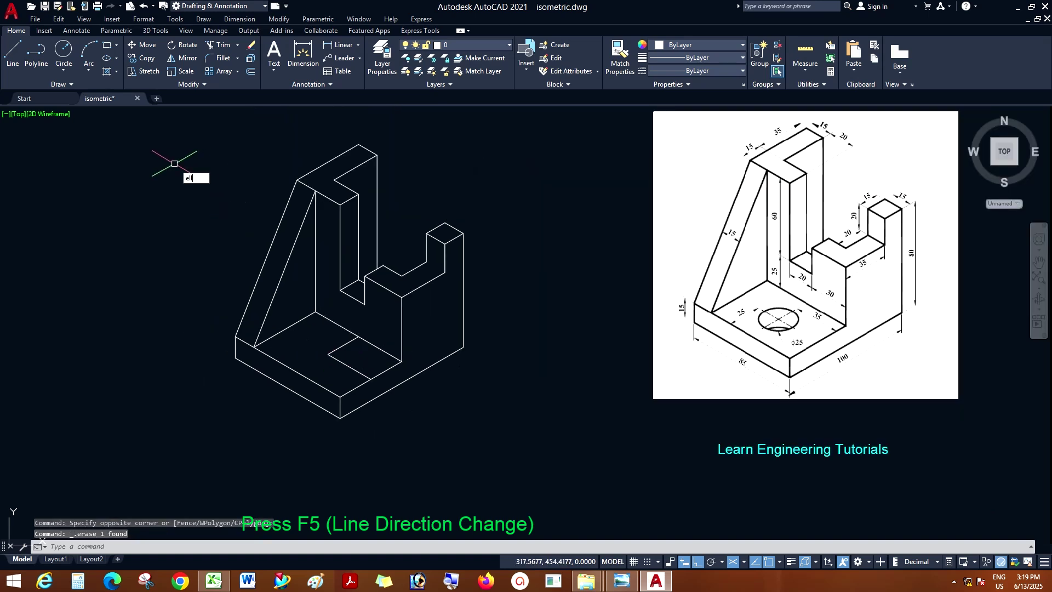
pyautogui.press('Return')
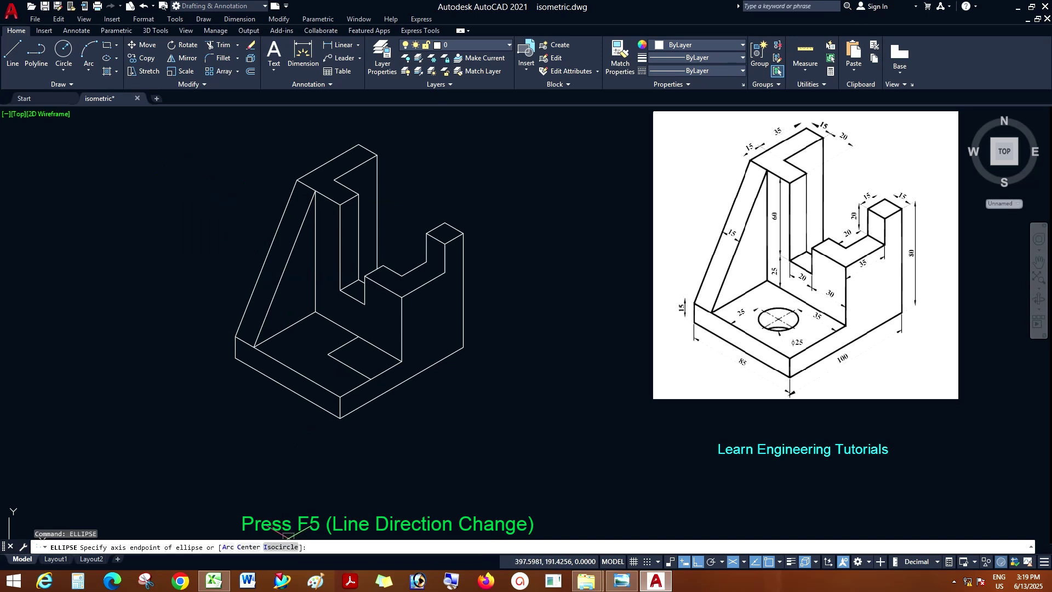
pyautogui.click(281, 547)
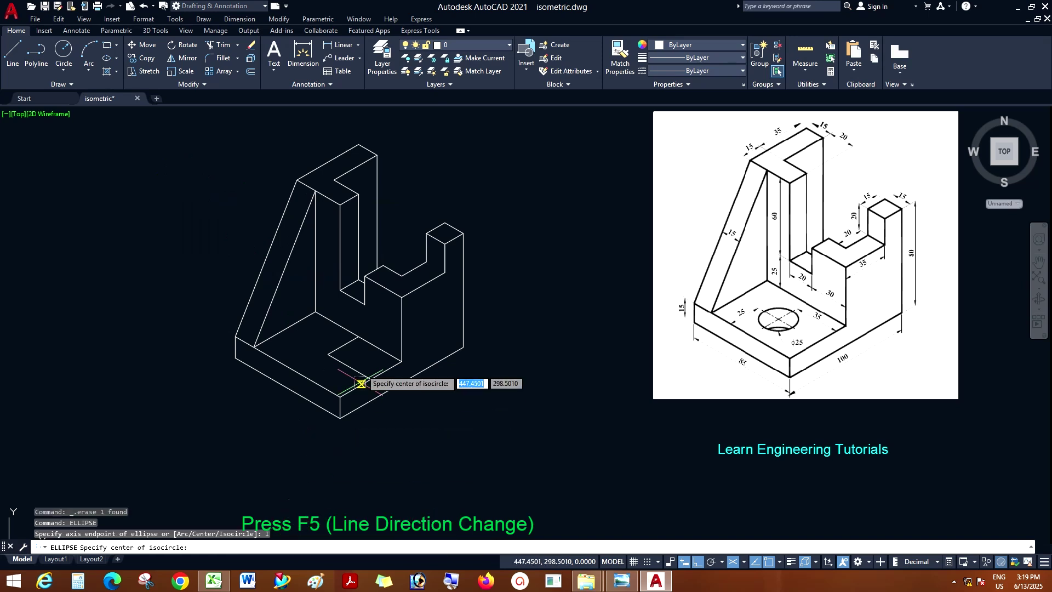
pyautogui.click(328, 354)
pyautogui.write('12.5')
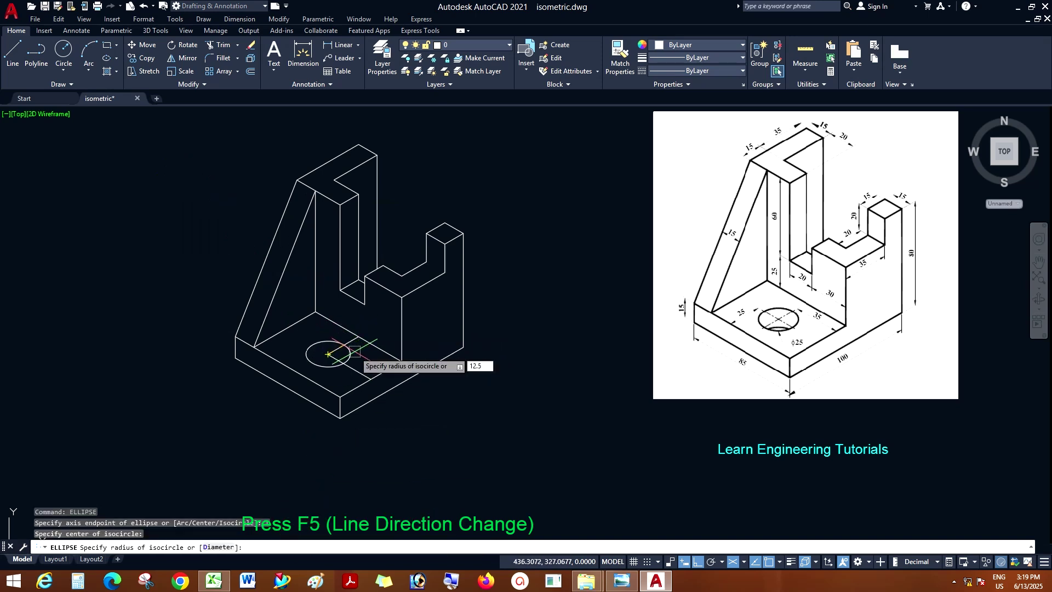
pyautogui.press('Return')
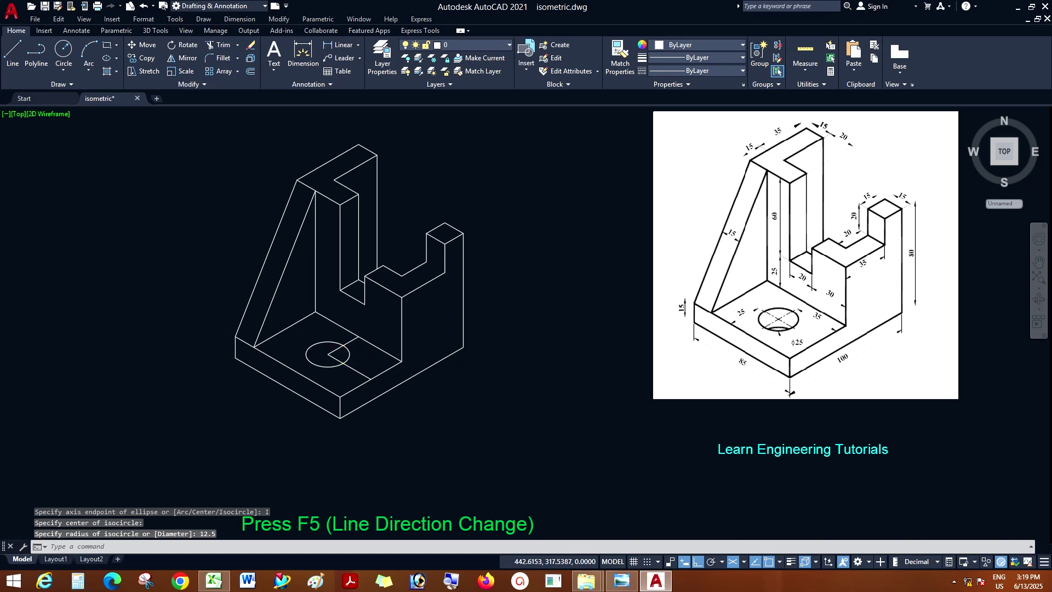
# - Move the 35-long and 25-long construction lines by their midpoints onto the centre of the isocircle
pyautogui.scroll(2, 355, 359)
pyautogui.click(354, 360)
pyautogui.click(346, 377)
pyautogui.scroll(-2, 320, 344)
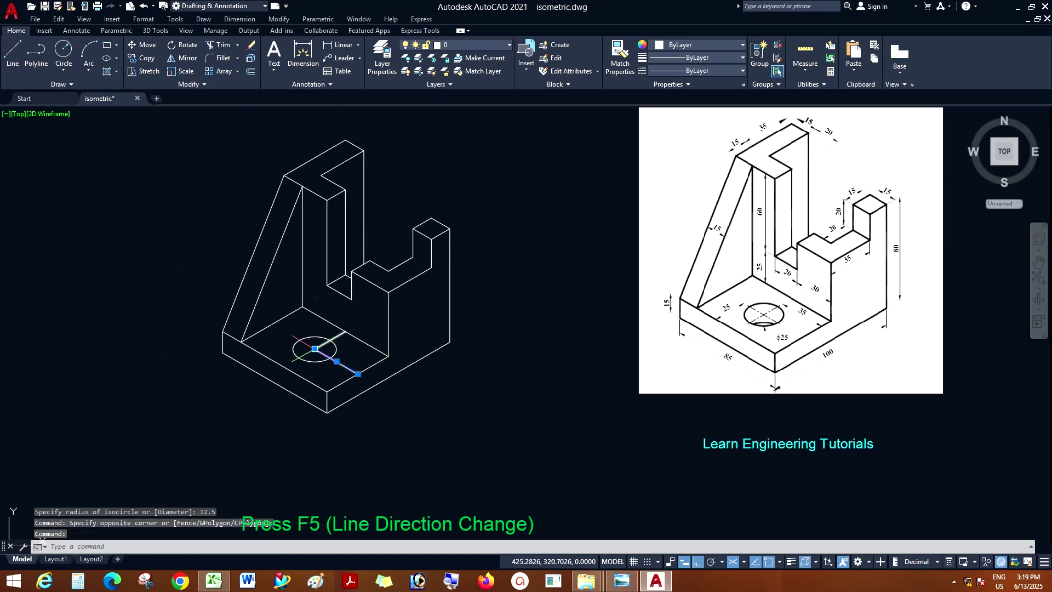
pyautogui.click(337, 361)
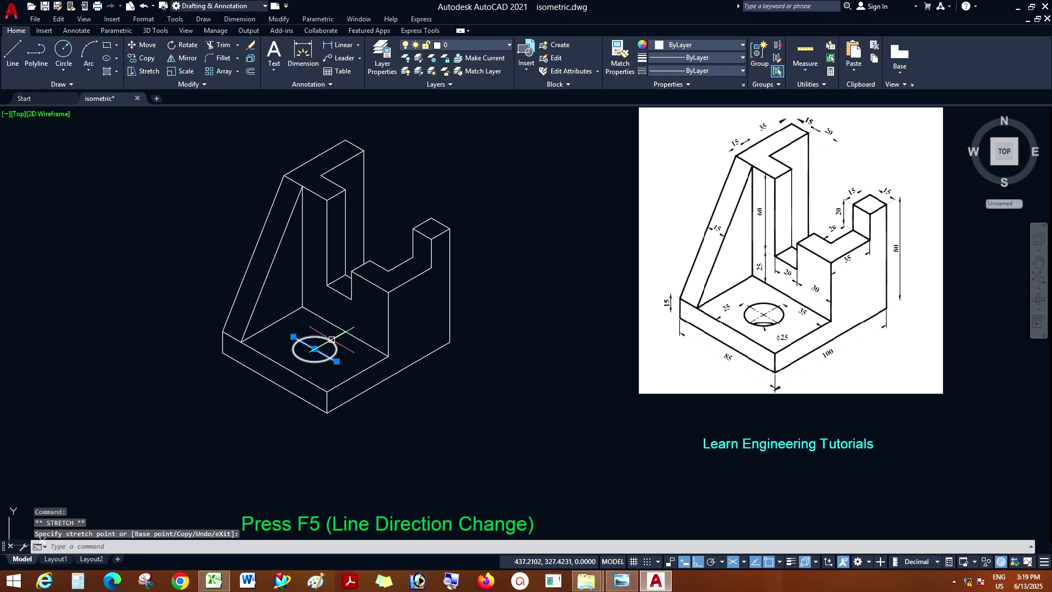
pyautogui.click(331, 340)
pyautogui.press('Escape')
pyautogui.click(336, 337)
pyautogui.click(330, 339)
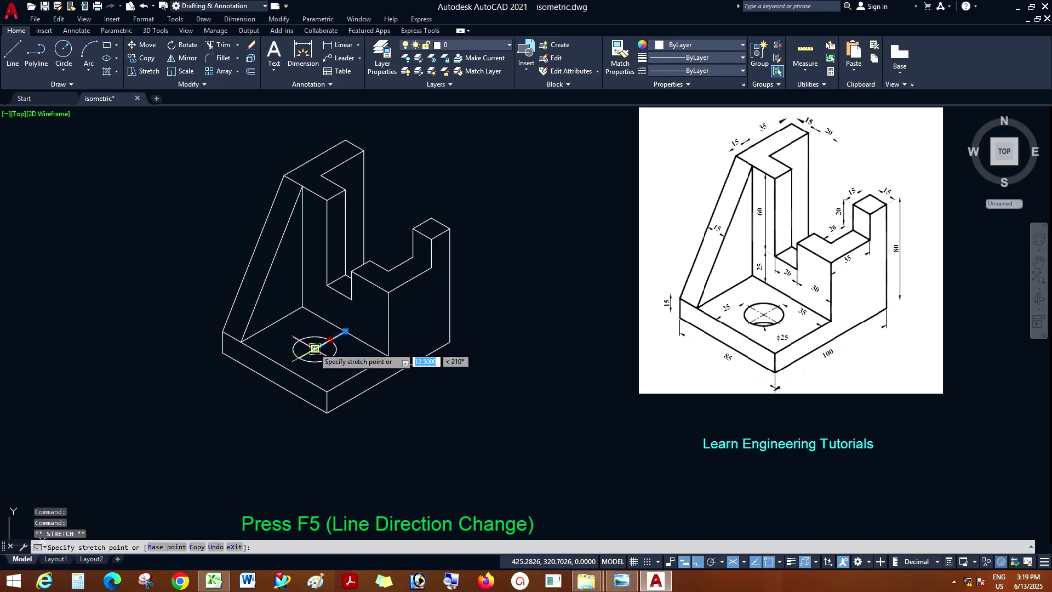
pyautogui.press('Escape')
# - Stretch both ends of the shorter crossing line slightly beyond the isocircle
pyautogui.scroll(8, 315, 349)
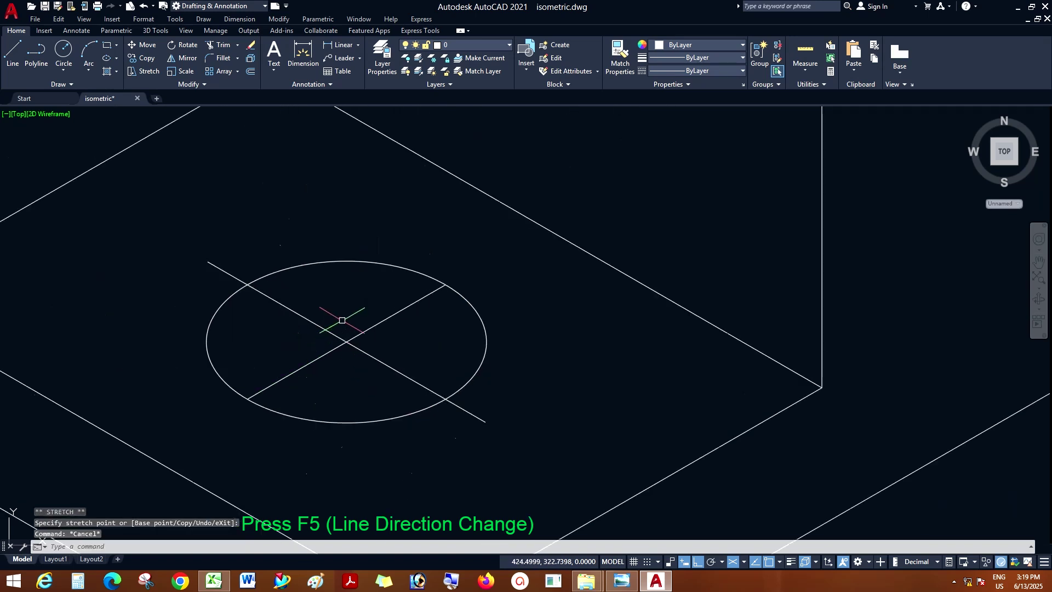
pyautogui.click(364, 318)
pyautogui.click(361, 335)
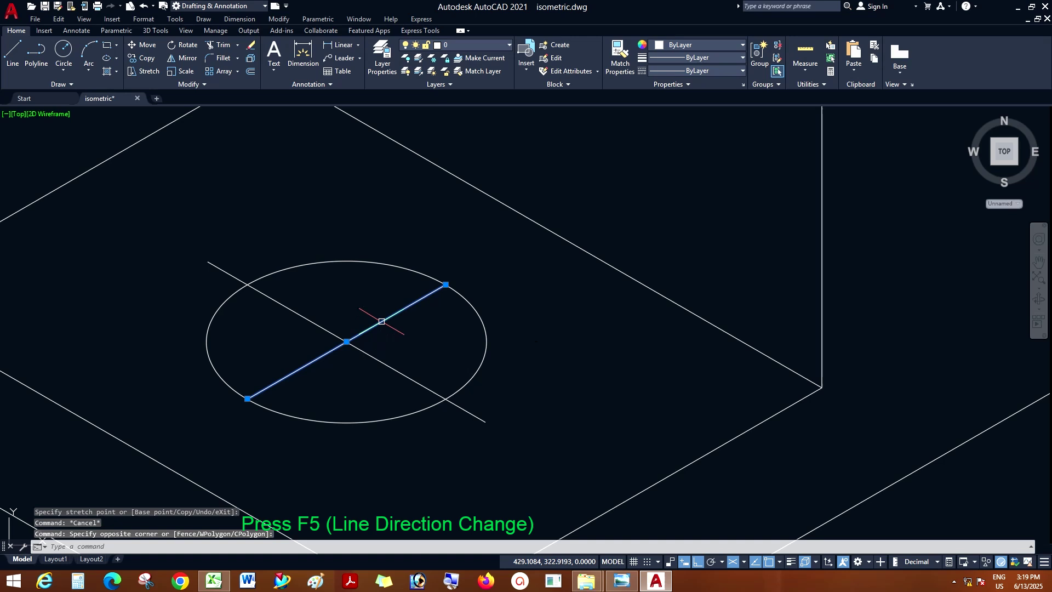
pyautogui.click(446, 285)
pyautogui.click(475, 267)
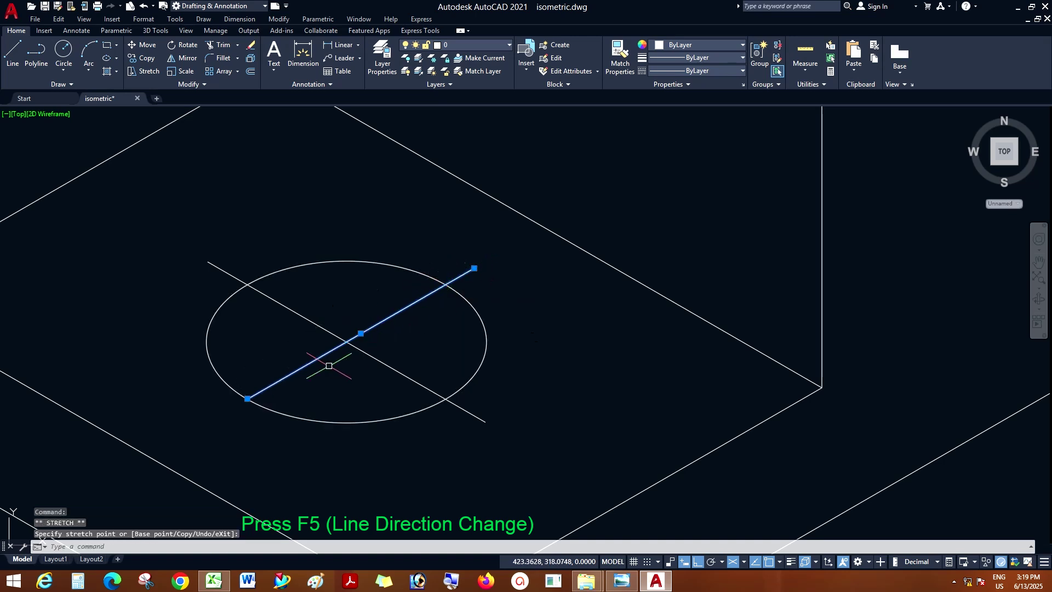
pyautogui.click(248, 398)
pyautogui.click(222, 413)
# - Set both crossing lines in the hole to the CENTER linetype and a yellow colour
pyautogui.click(335, 368)
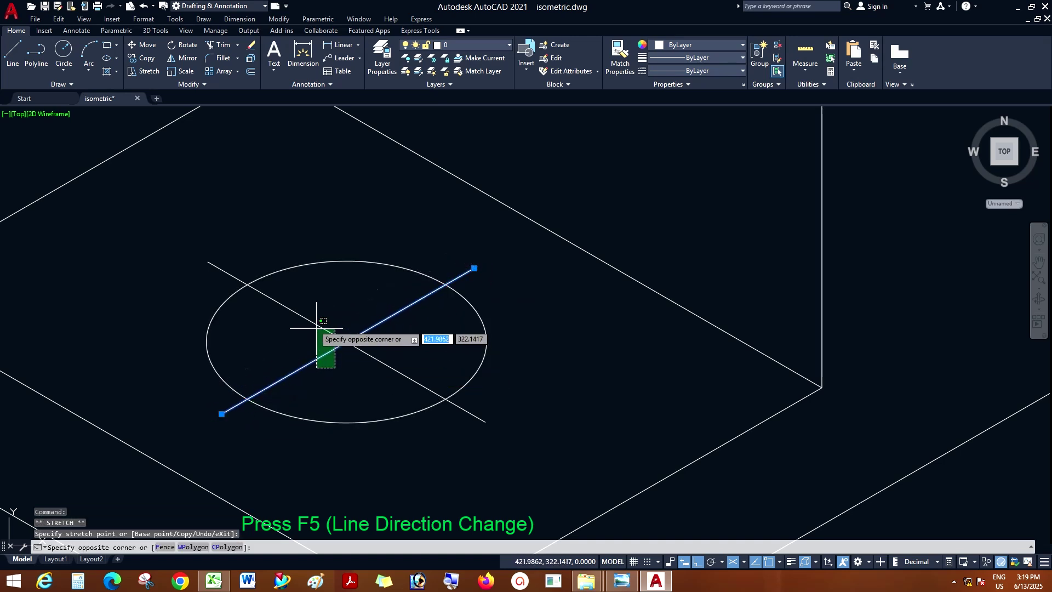
pyautogui.click(316, 329)
pyautogui.click(697, 70)
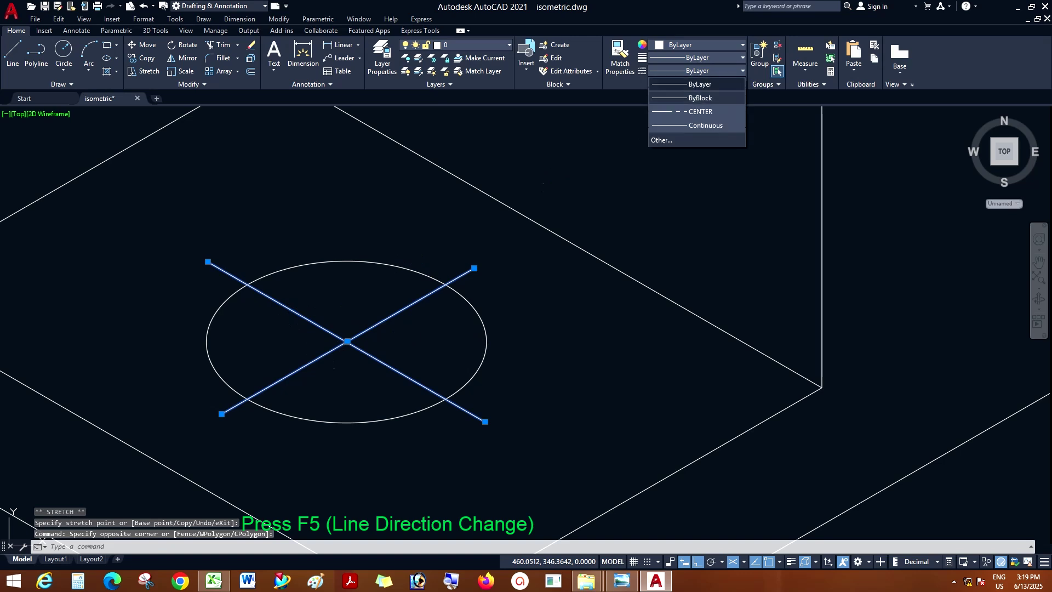
pyautogui.click(707, 112)
pyautogui.click(697, 45)
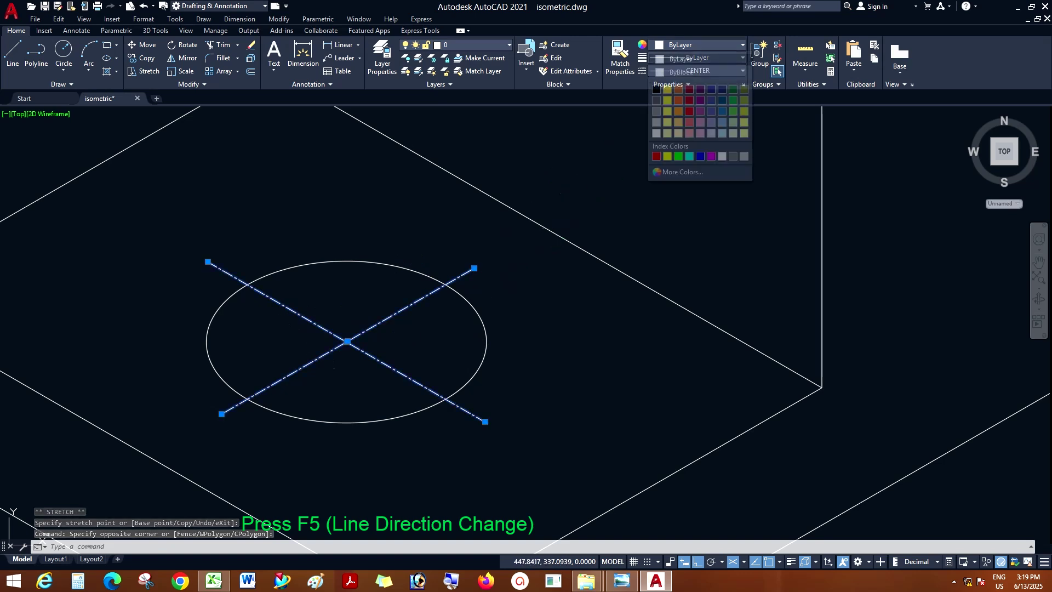
pyautogui.click(670, 101)
pyautogui.press('Escape')
pyautogui.scroll(-8, 415, 334)
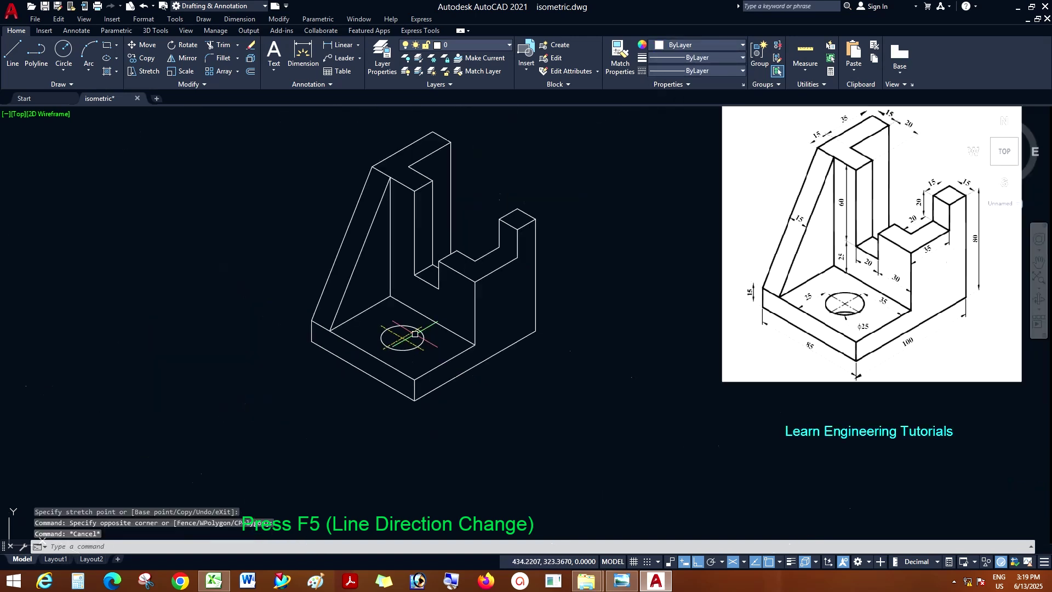
pyautogui.scroll(-3, 415, 334)
pyautogui.scroll(3, 471, 288)
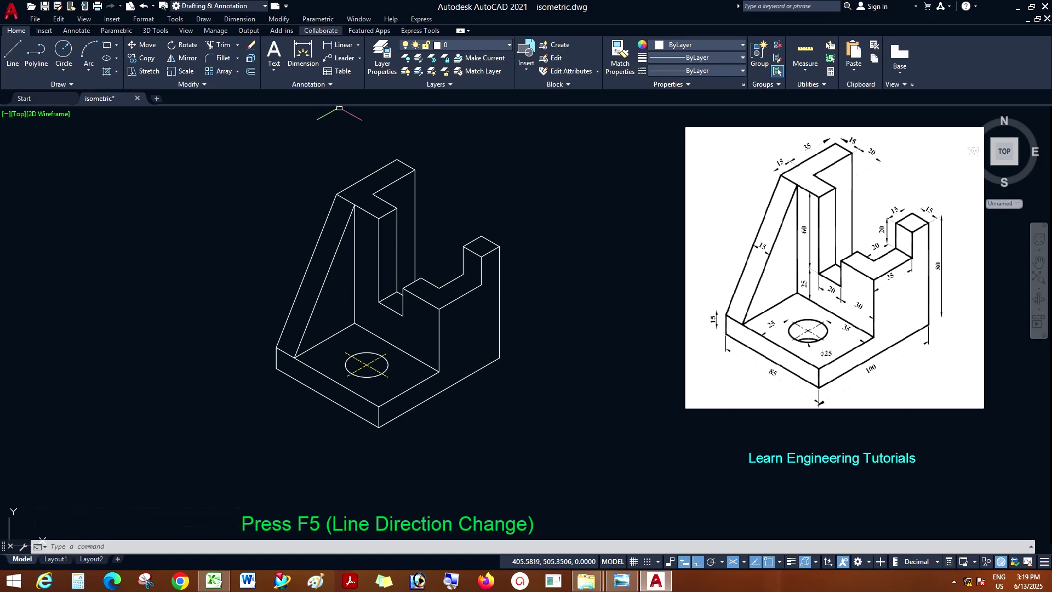
# - Add an aligned dimension along the base's bottom front-right edge, placed just below it
pyautogui.click(239, 18)
pyautogui.click(247, 59)
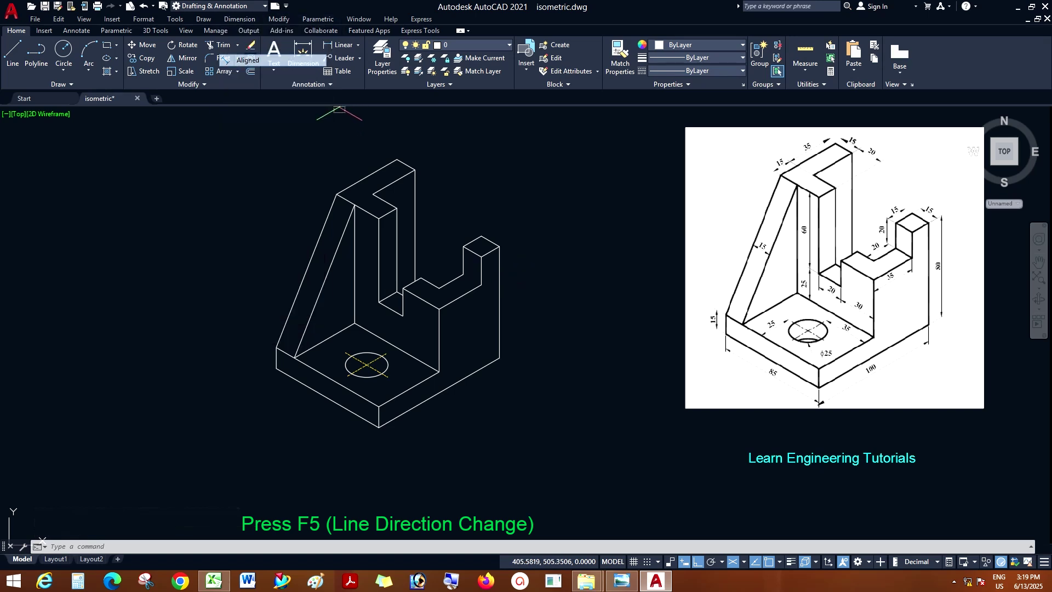
pyautogui.click(378, 427)
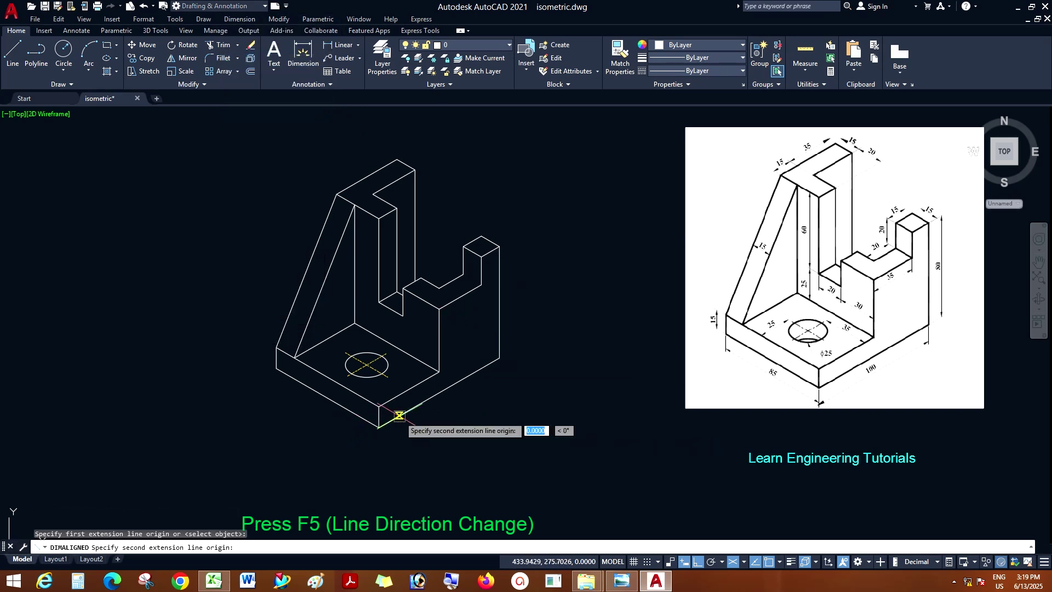
pyautogui.click(499, 359)
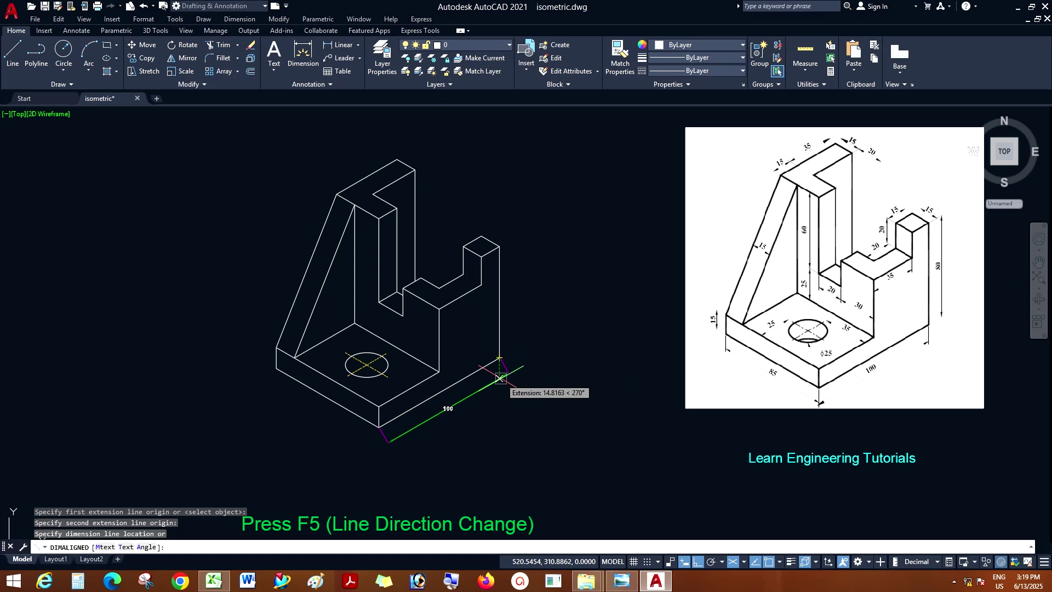
pyautogui.click(500, 378)
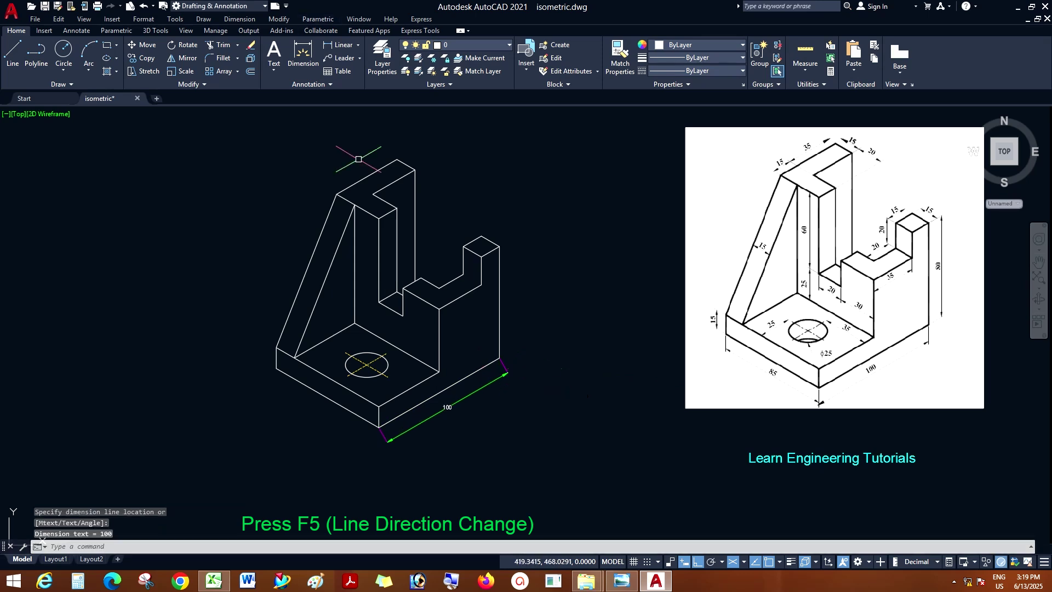
# - Set the text height of the Standard dimension style to 4
pyautogui.click(239, 18)
pyautogui.click(257, 300)
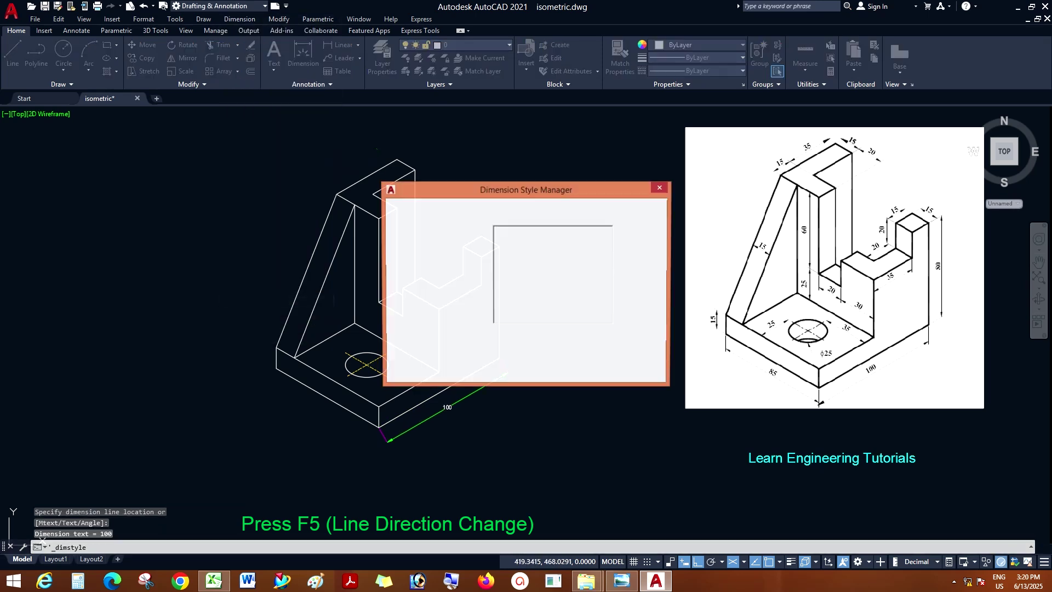
pyautogui.click(640, 265)
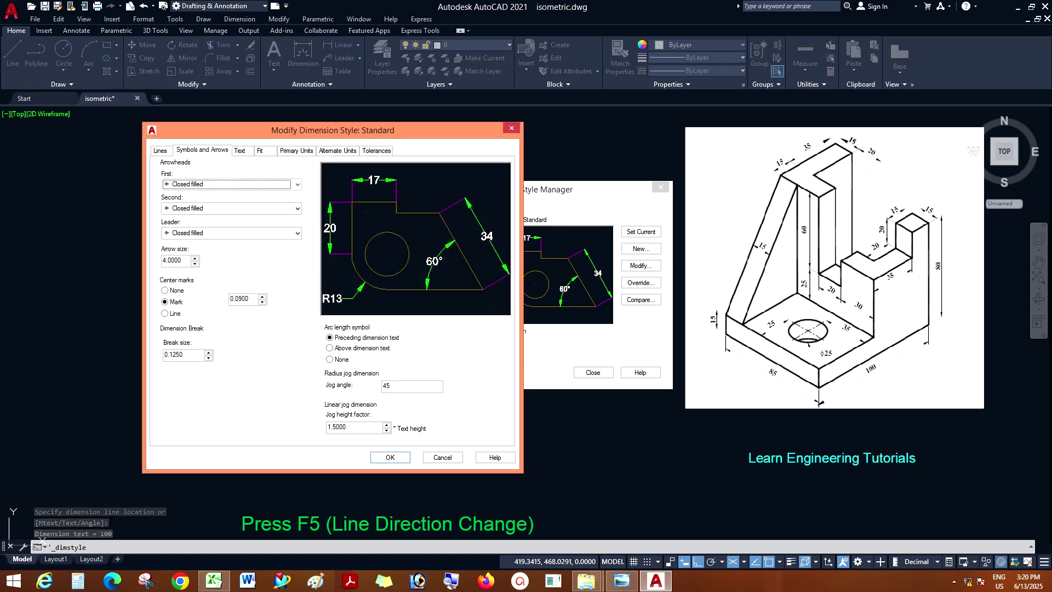
pyautogui.click(240, 151)
pyautogui.doubleClick(284, 229)
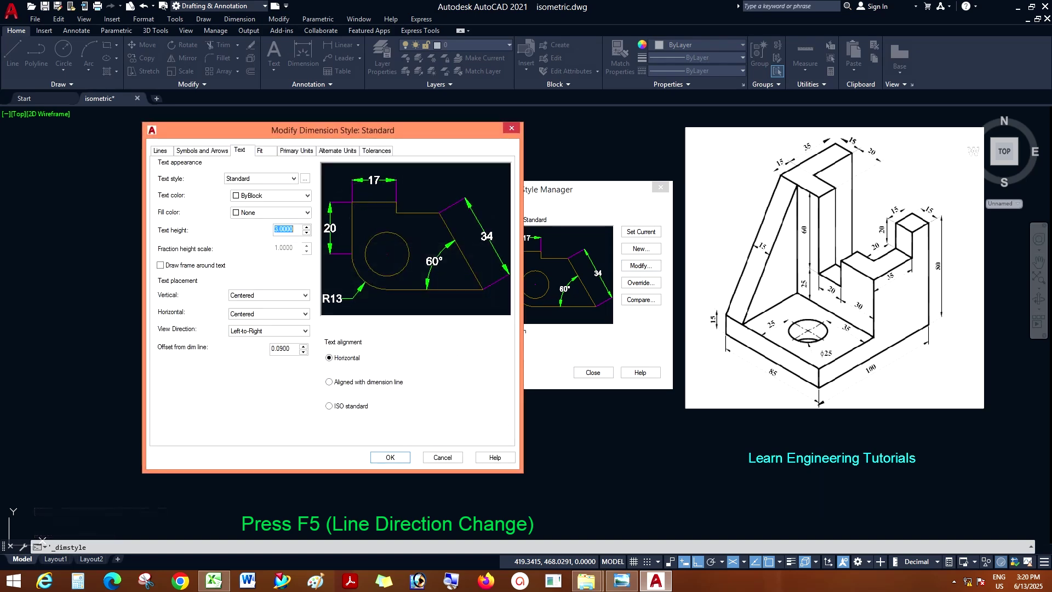
pyautogui.write('4')
pyautogui.press('Return')
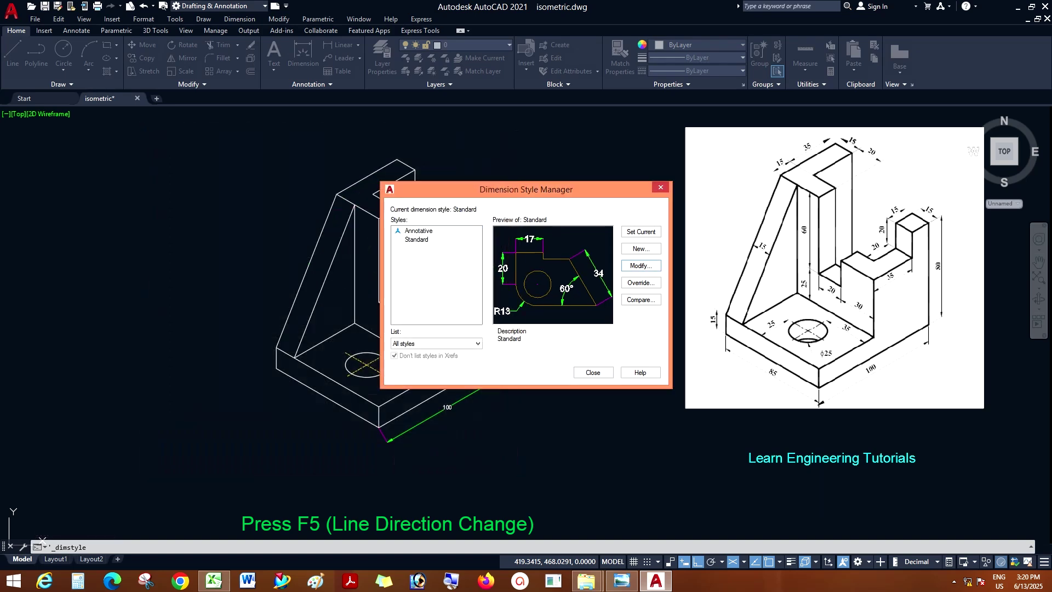
pyautogui.click(593, 372)
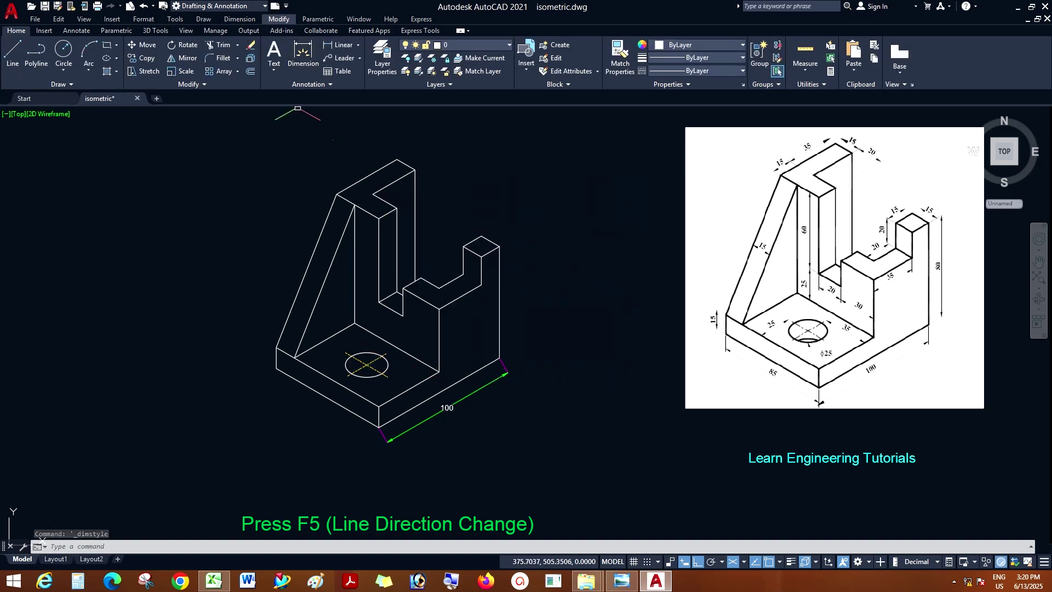
# - Oblique the front-right edge dimension to match the direction of the base's vertical front corner edge
pyautogui.click(239, 19)
pyautogui.click(249, 272)
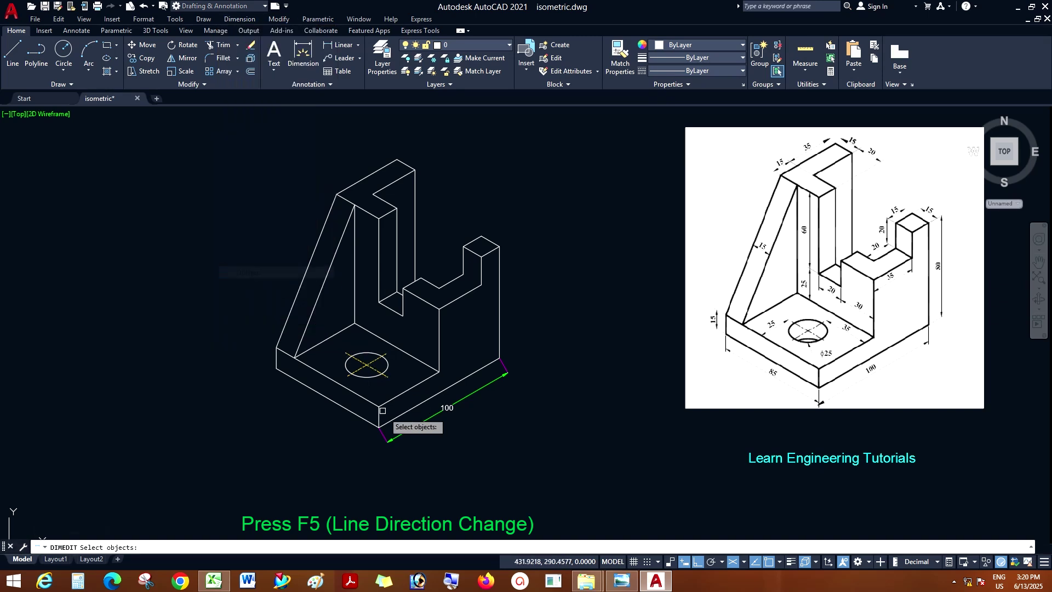
pyautogui.click(422, 422)
pyautogui.press('Return')
pyautogui.click(386, 423)
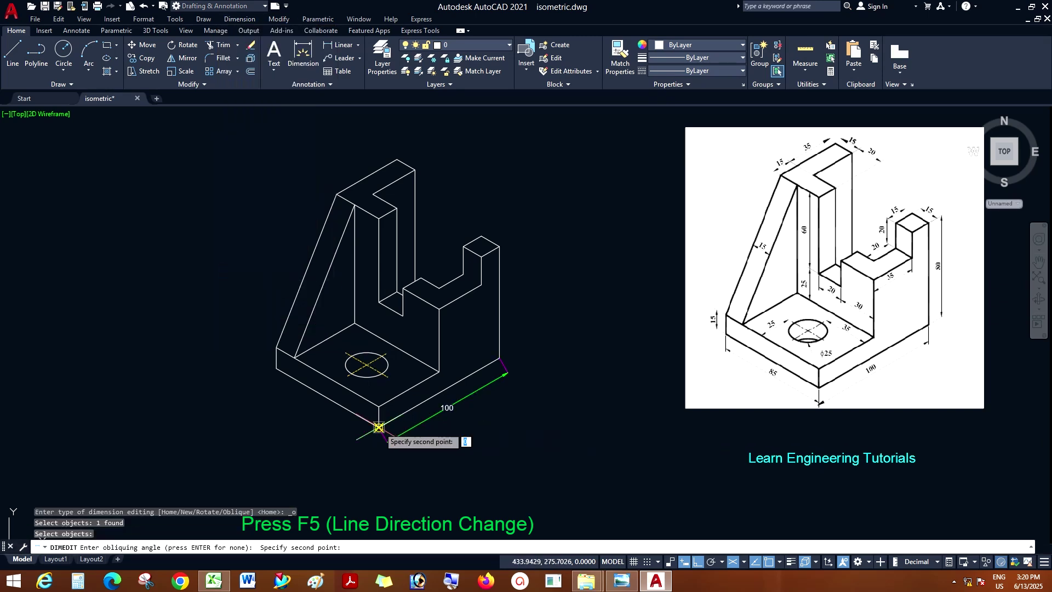
pyautogui.click(386, 400)
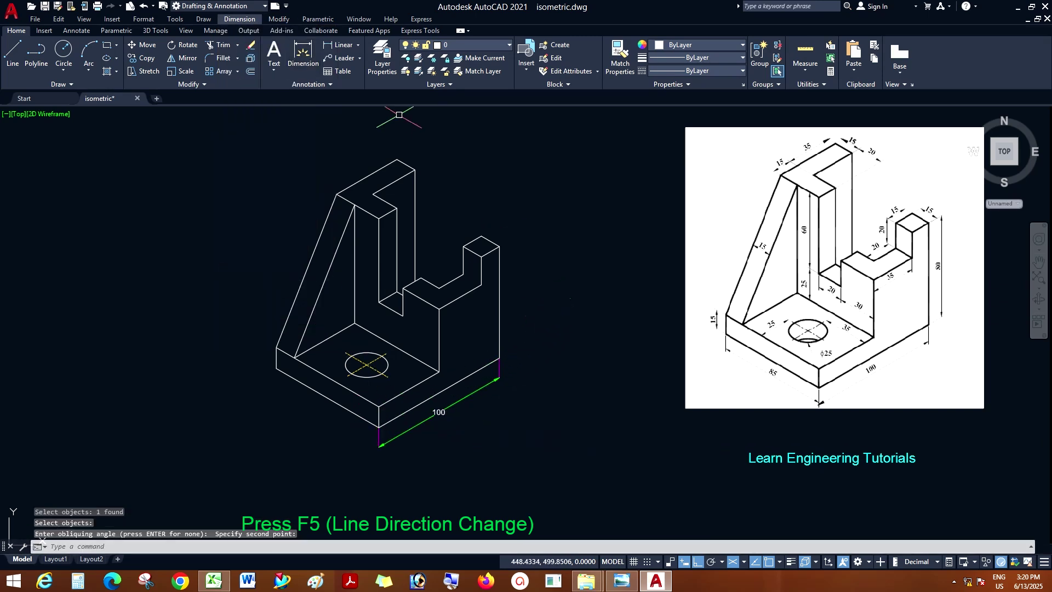
# - Add an aligned dimension along the base's bottom front-left edge, placed just below it
pyautogui.click(239, 19)
pyautogui.click(248, 59)
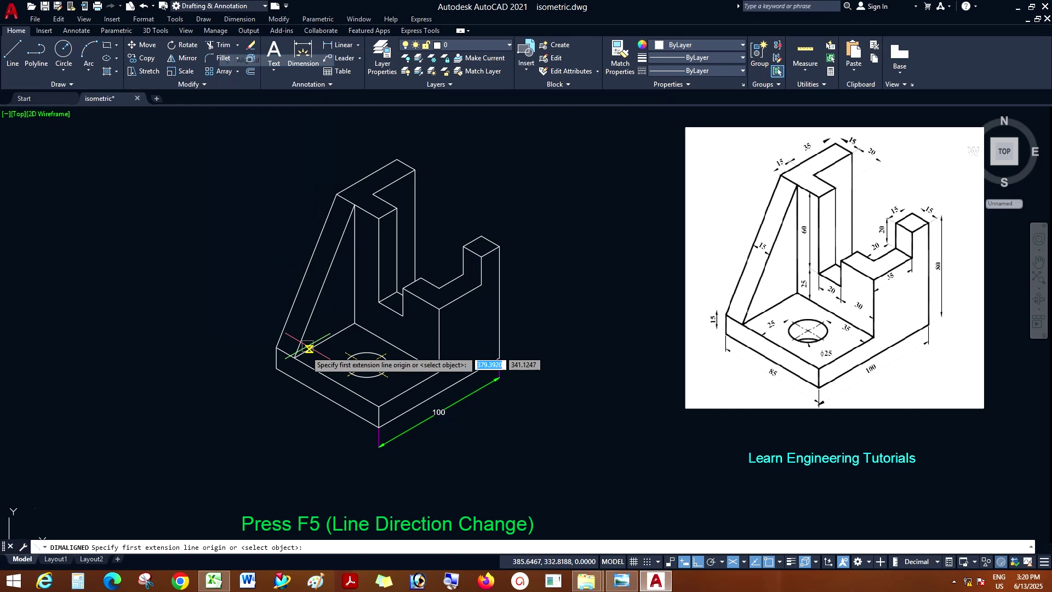
pyautogui.click(276, 368)
pyautogui.click(378, 427)
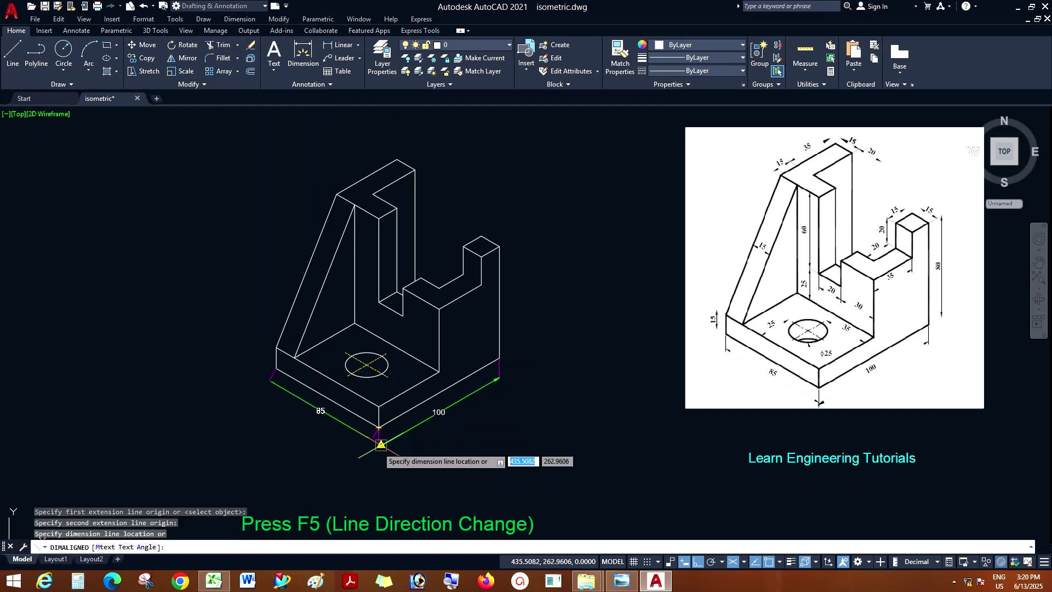
pyautogui.click(376, 449)
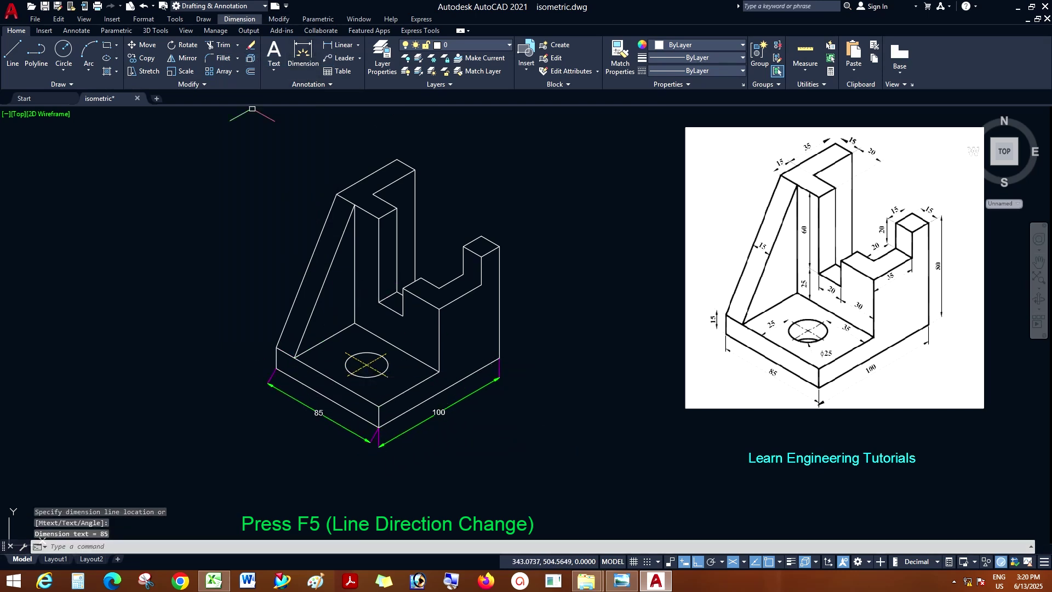
# - Oblique the front-left edge dimension to match the direction of the base's vertical front corner edge
pyautogui.click(240, 19)
pyautogui.click(248, 272)
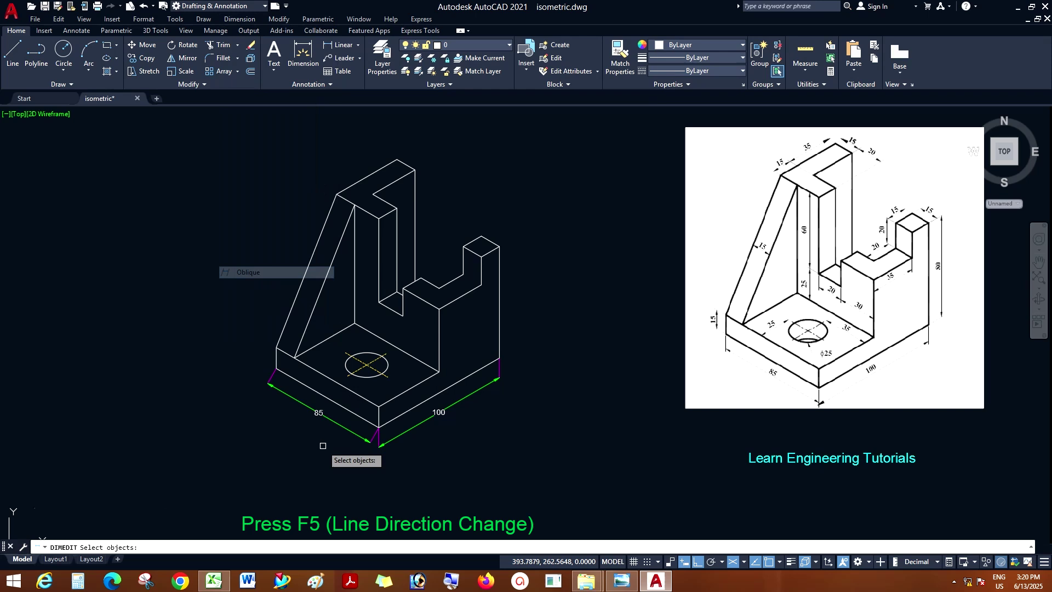
pyautogui.click(356, 436)
pyautogui.press('Return')
pyautogui.click(379, 427)
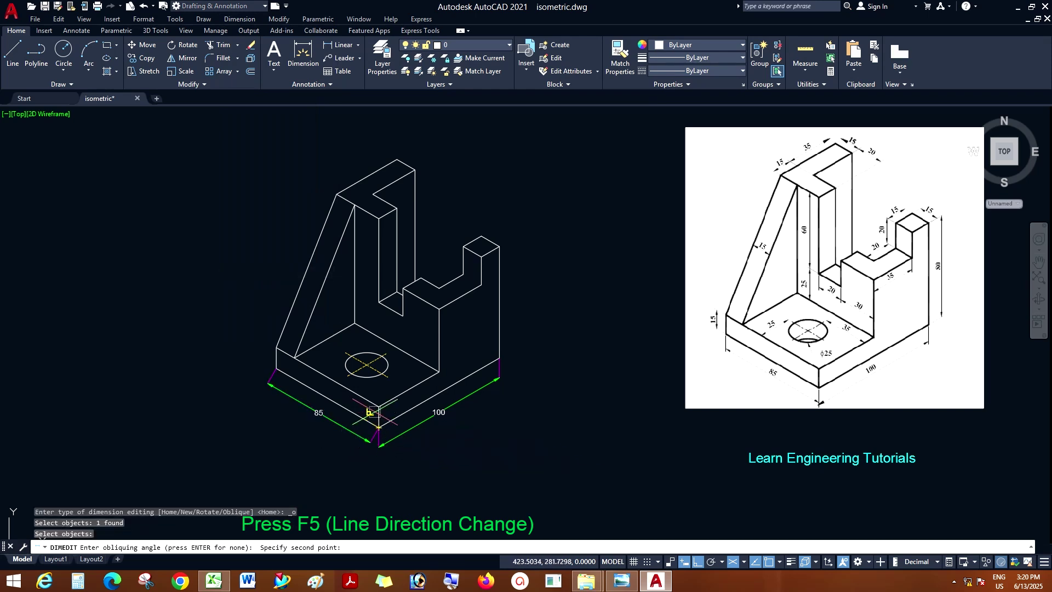
pyautogui.click(376, 406)
# - Stretch the front-left edge dimension line so its corner end meets the end of the front-right edge dimension
pyautogui.scroll(6, 377, 438)
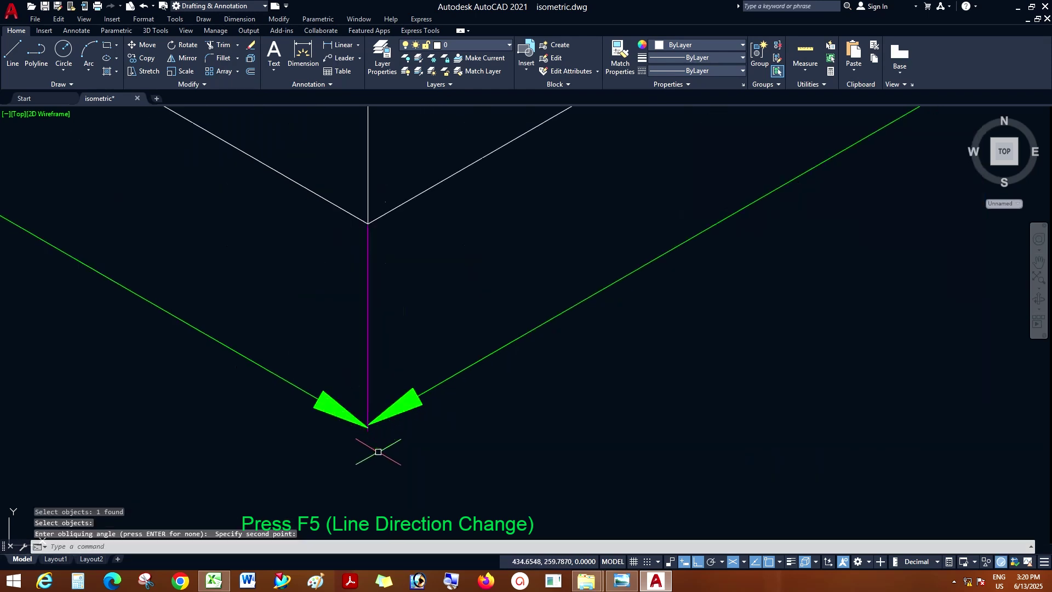
pyautogui.click(331, 431)
pyautogui.click(332, 431)
pyautogui.click(369, 428)
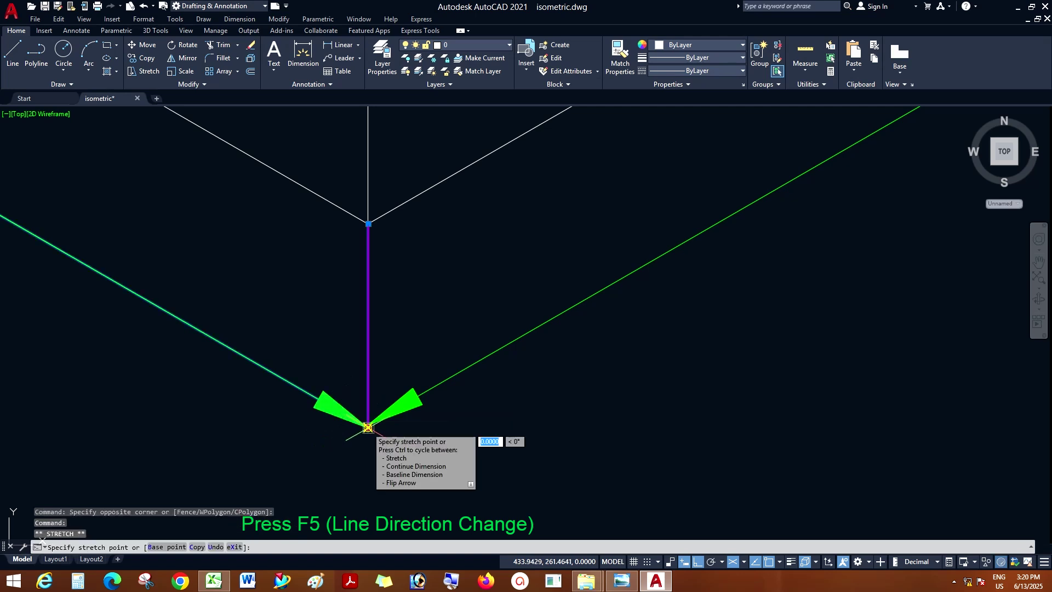
pyautogui.click(369, 425)
pyautogui.press('Escape')
pyautogui.scroll(-6, 385, 450)
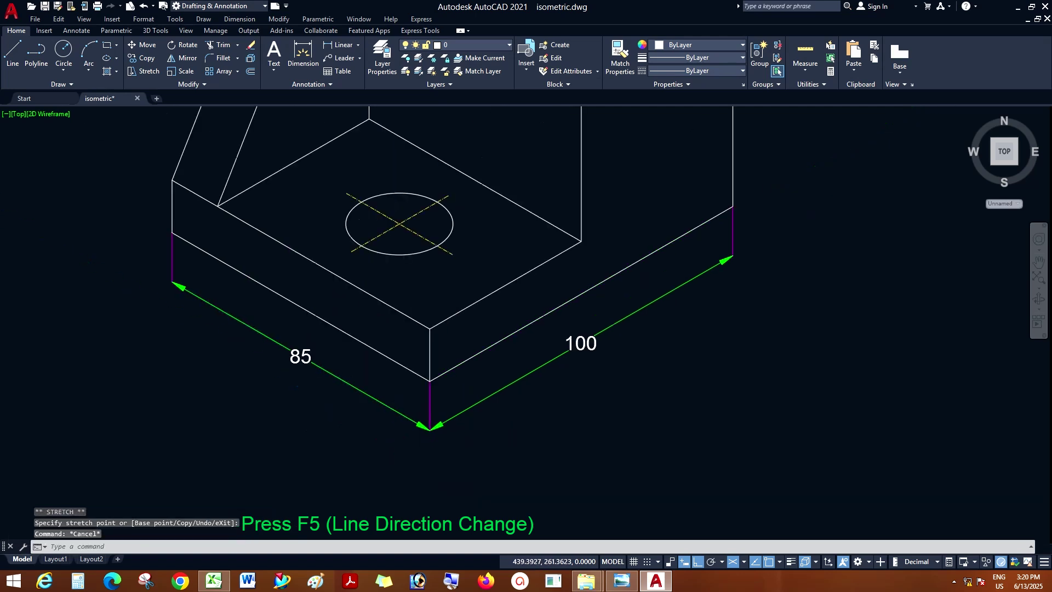
pyautogui.scroll(3, 670, 289)
pyautogui.scroll(-2, 578, 316)
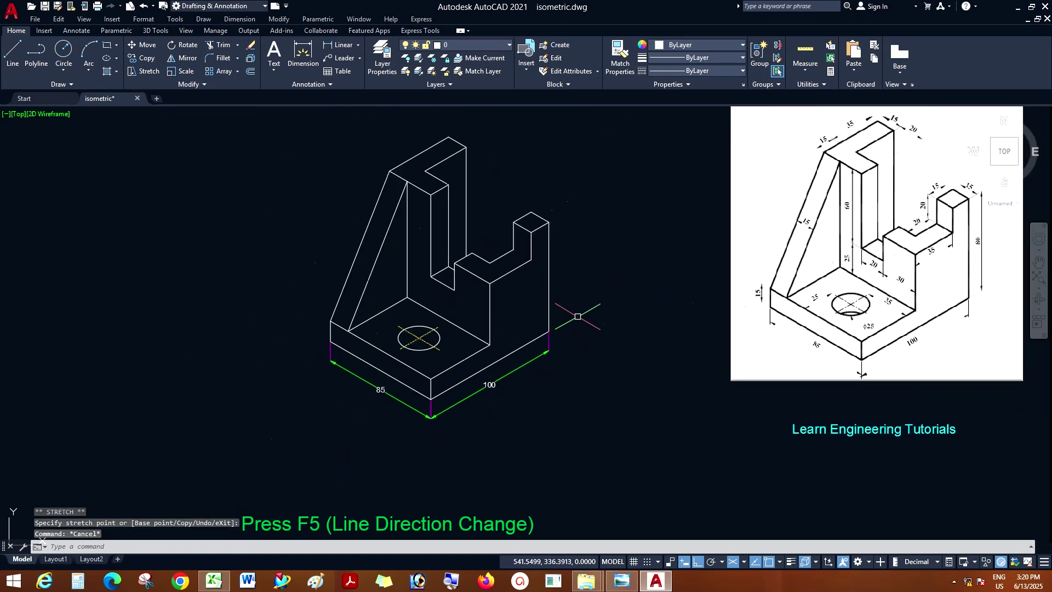
# - Add an aligned dimension for the full height of the bracket's far-right vertical edge, placed just outside it
pyautogui.click(239, 19)
pyautogui.click(247, 48)
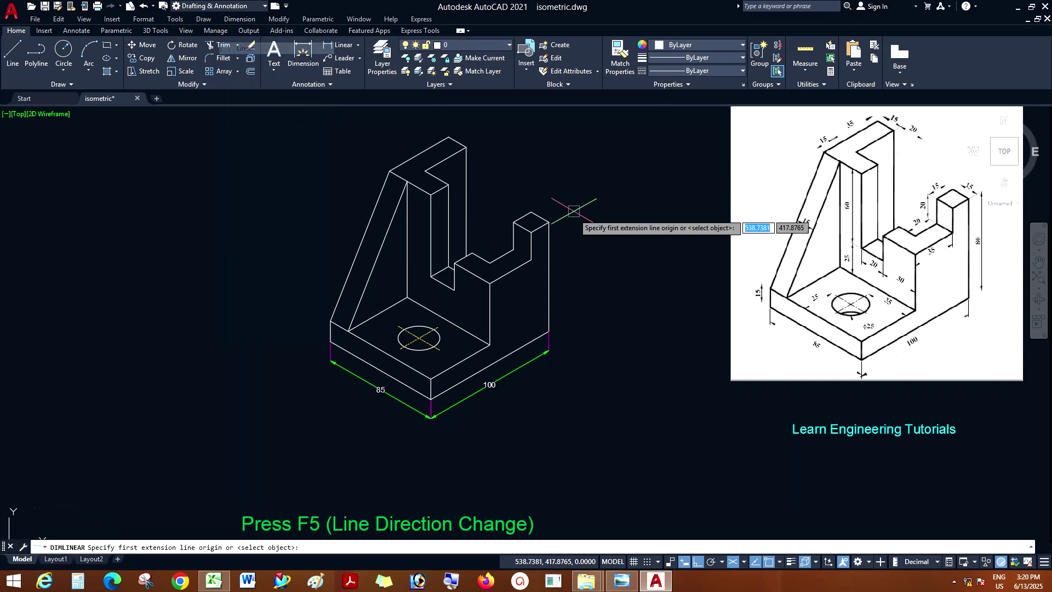
pyautogui.scroll(2, 608, 262)
pyautogui.click(248, 59)
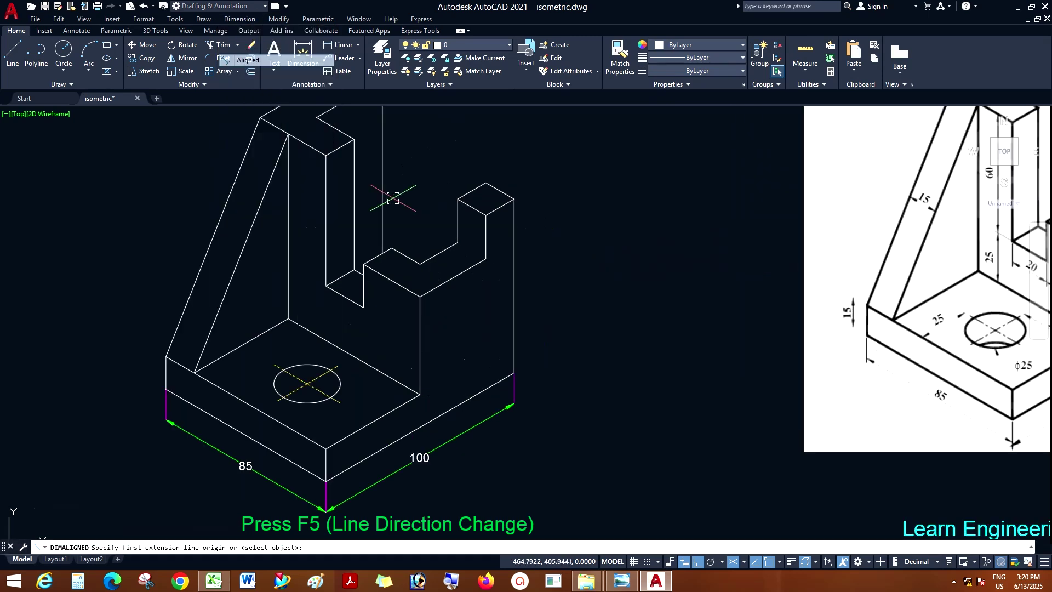
pyautogui.click(514, 199)
pyautogui.click(513, 371)
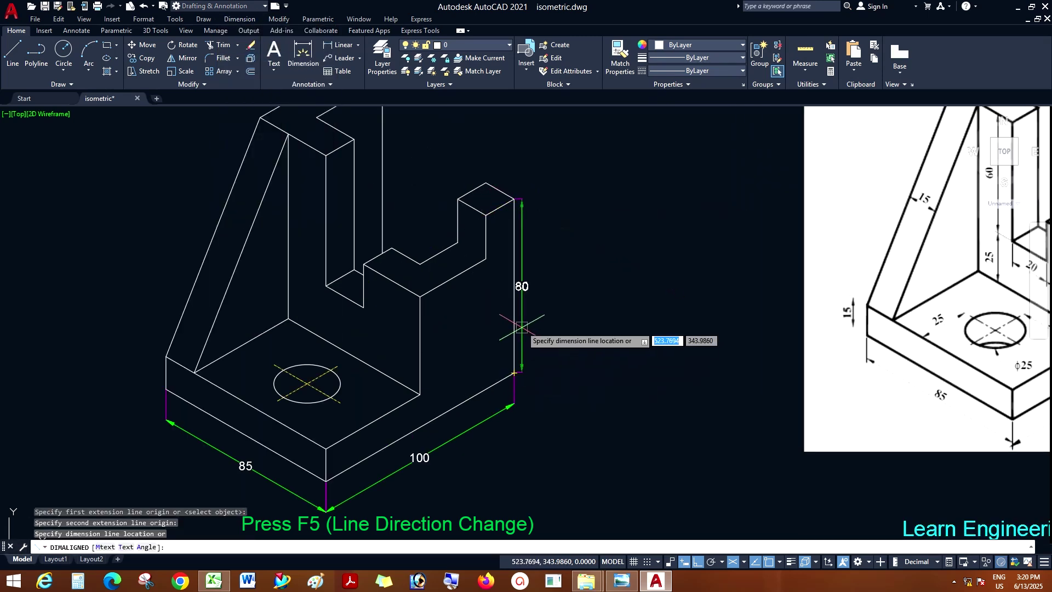
pyautogui.click(530, 316)
# - Oblique the far-right vertical edge dimension to match the direction of the base's bottom front-right edge
pyautogui.click(239, 19)
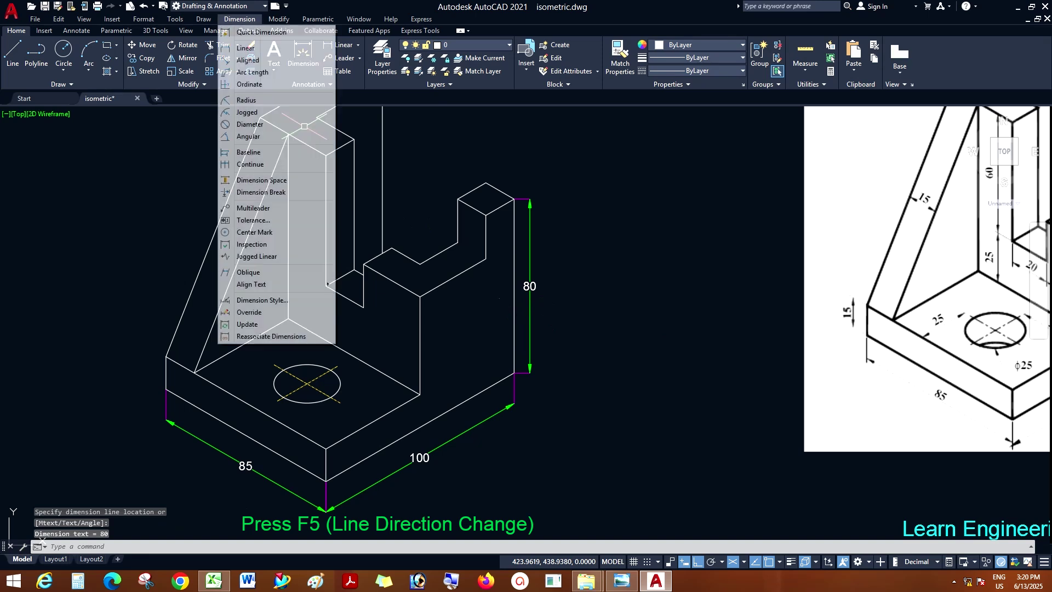
pyautogui.click(248, 272)
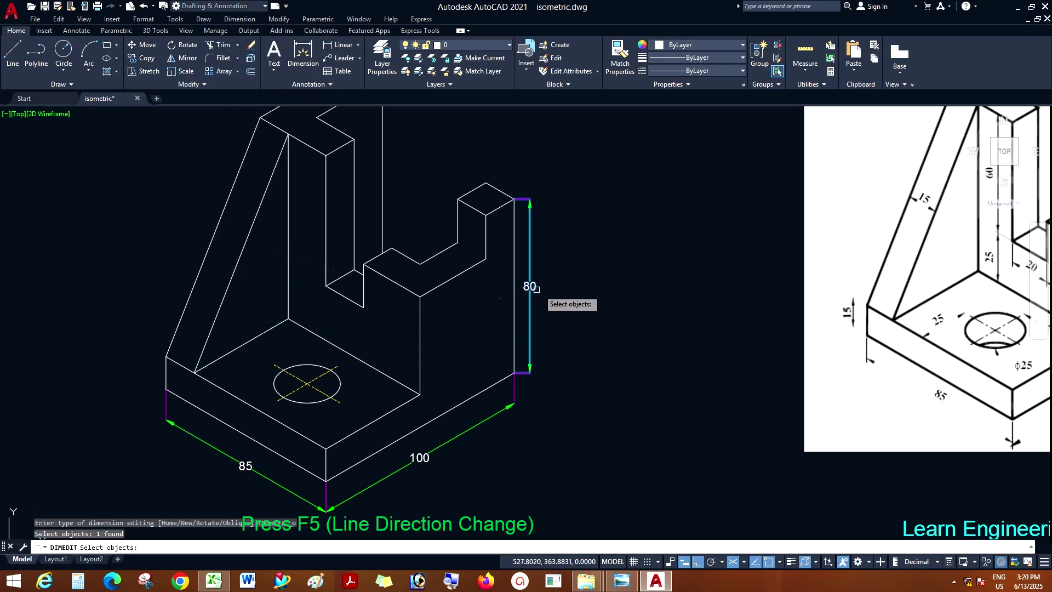
pyautogui.click(529, 287)
pyautogui.press('Return')
pyautogui.click(495, 384)
pyautogui.click(507, 377)
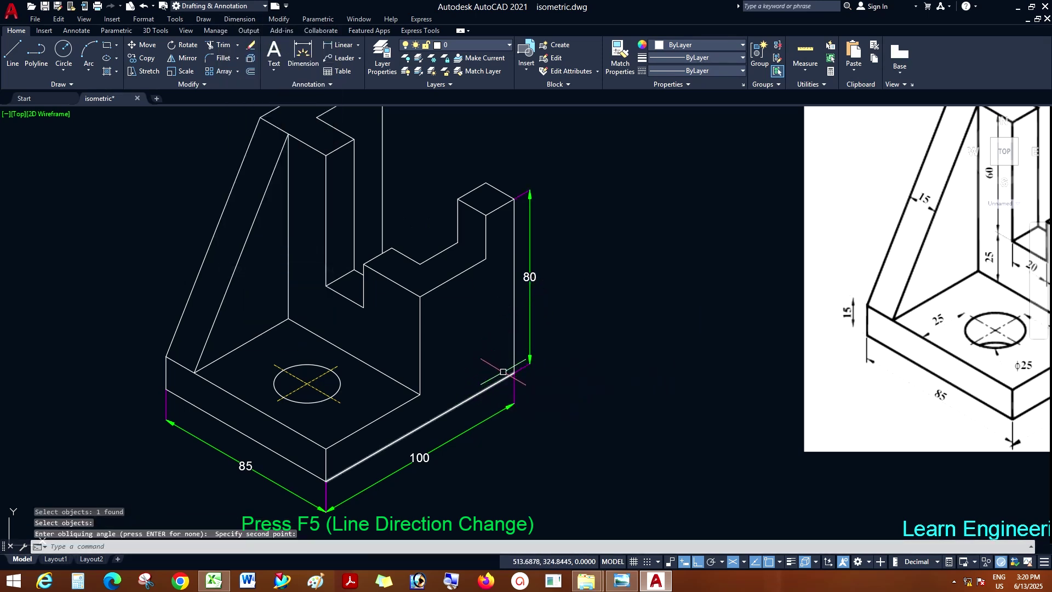
# - Add an aligned dimension along the back-right edge of the small post's top face, placed just above it
pyautogui.rightClick(588, 208)
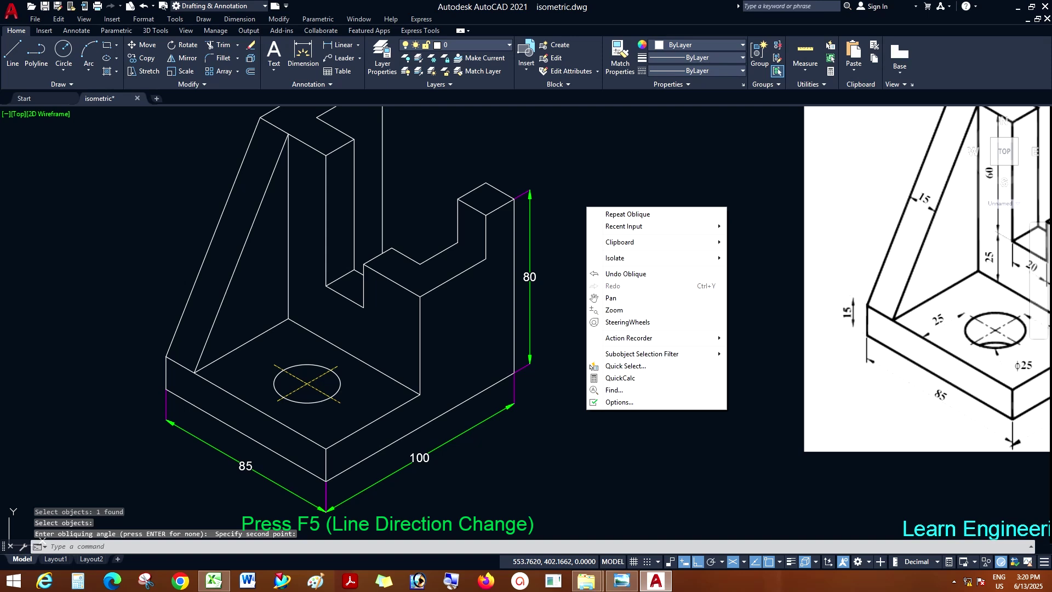
pyautogui.click(240, 19)
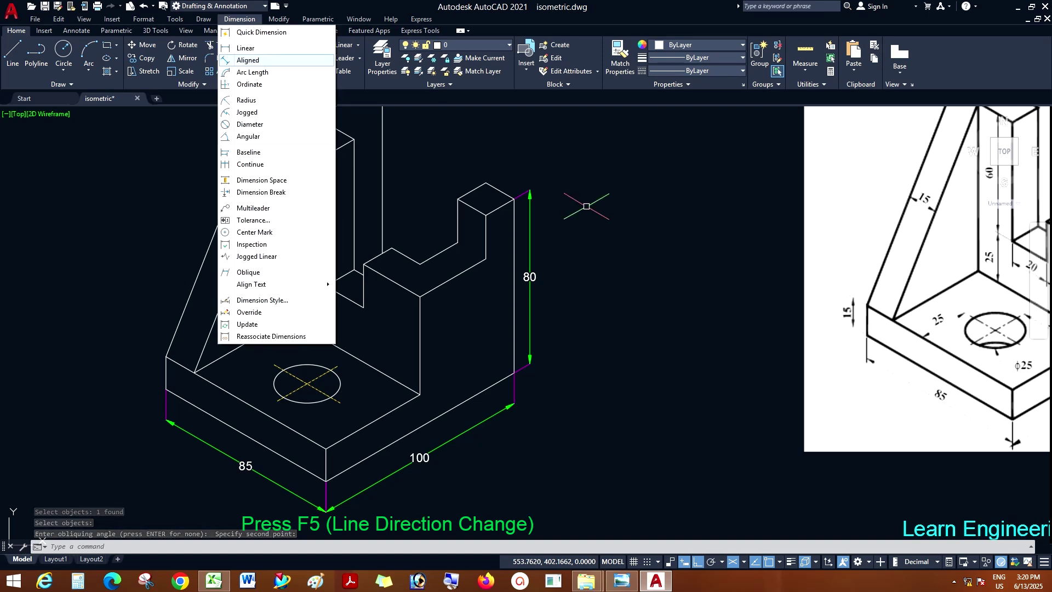
pyautogui.click(248, 59)
pyautogui.click(514, 199)
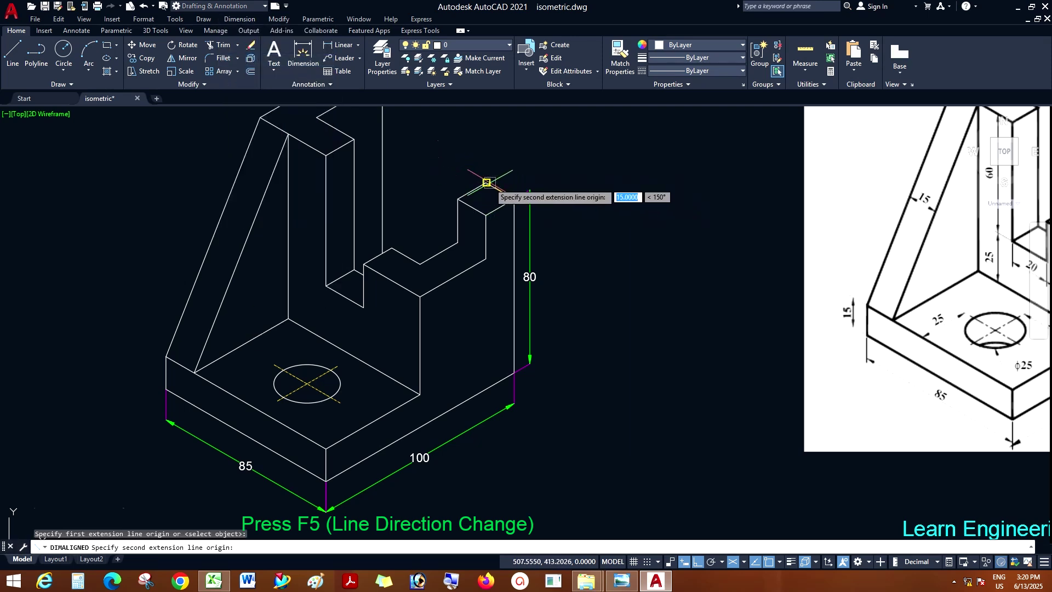
pyautogui.click(486, 182)
pyautogui.click(495, 171)
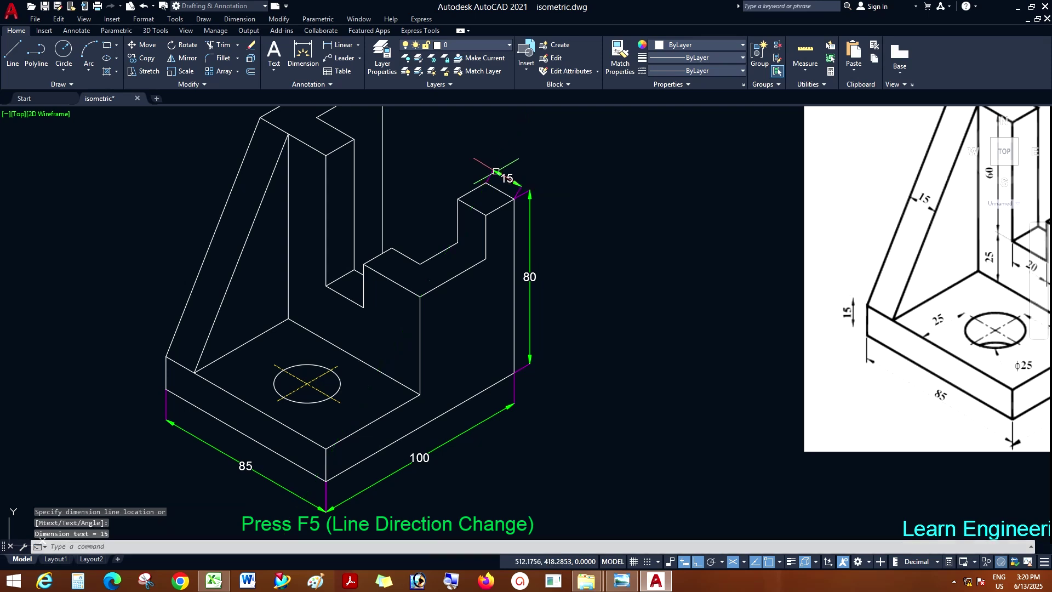
pyautogui.scroll(2, 473, 166)
pyautogui.scroll(-2, 524, 170)
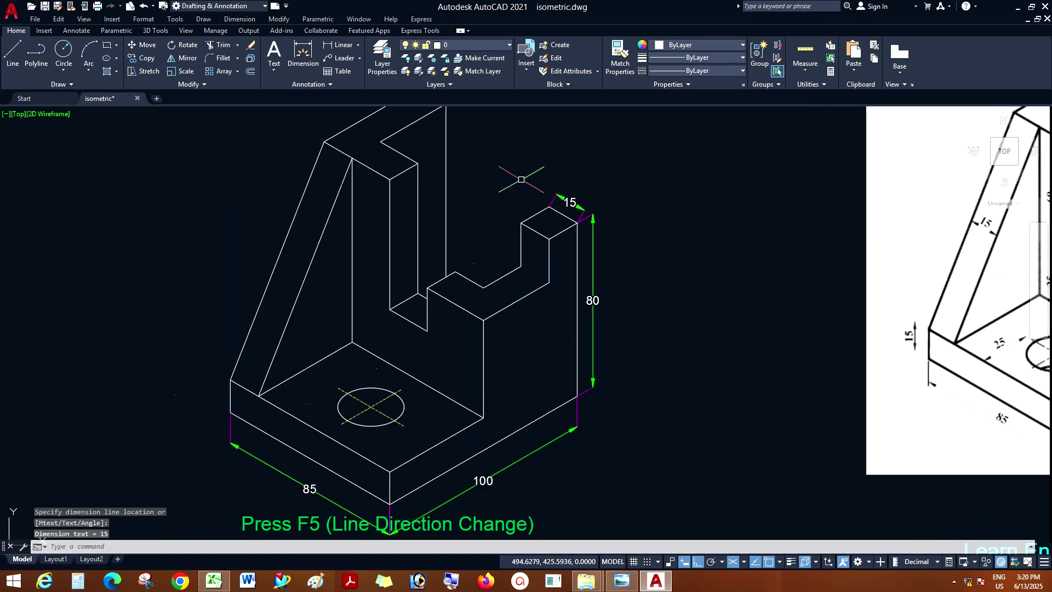
# - Oblique the small post's top edge dimension to match the direction of the front-right edge of its top face
pyautogui.click(239, 19)
pyautogui.click(241, 273)
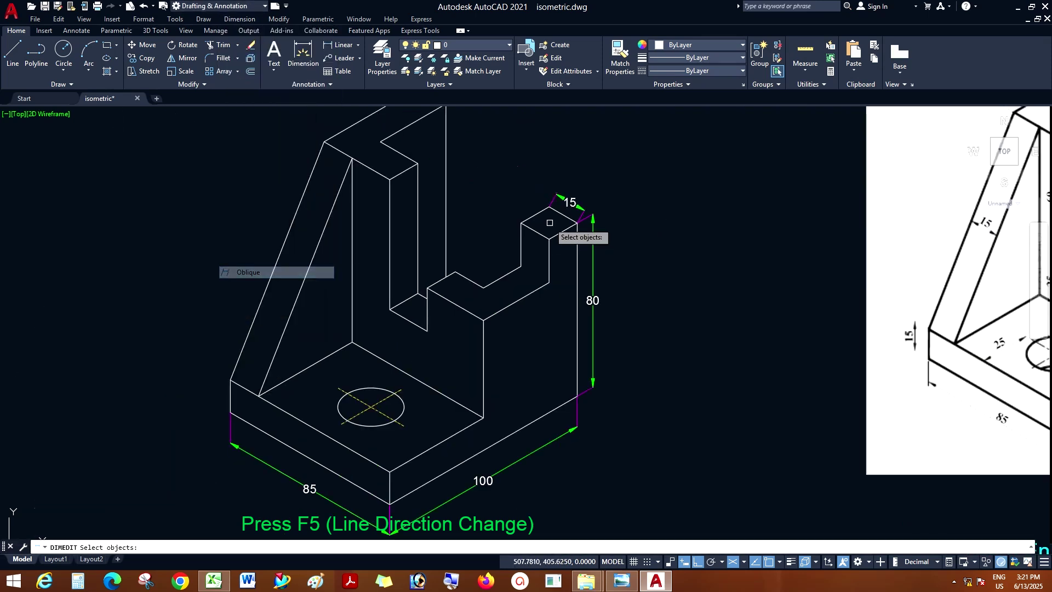
pyautogui.click(572, 206)
pyautogui.press('Return')
pyautogui.scroll(3, 550, 239)
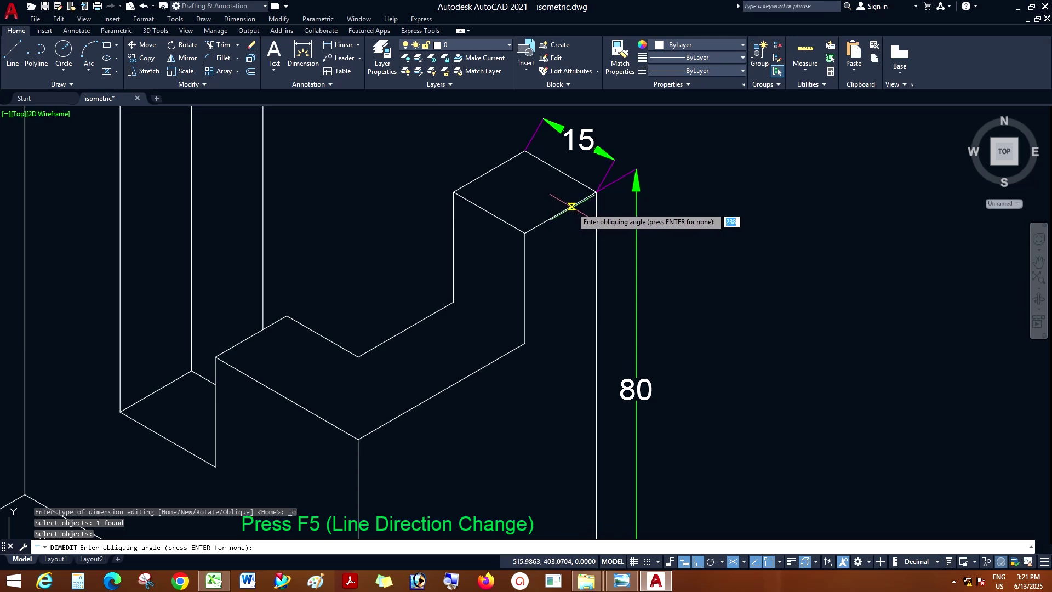
pyautogui.click(561, 212)
pyautogui.scroll(-3, 583, 258)
# - Stretch the small post's top edge dimension line so its end meets the upper end of the height dimension
pyautogui.scroll(5, 630, 244)
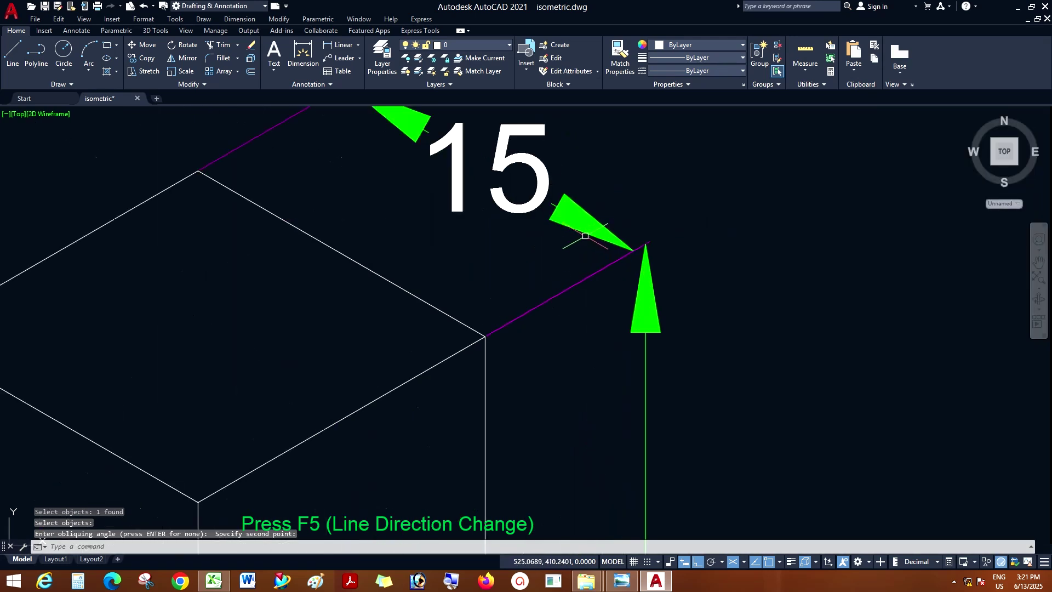
pyautogui.click(621, 234)
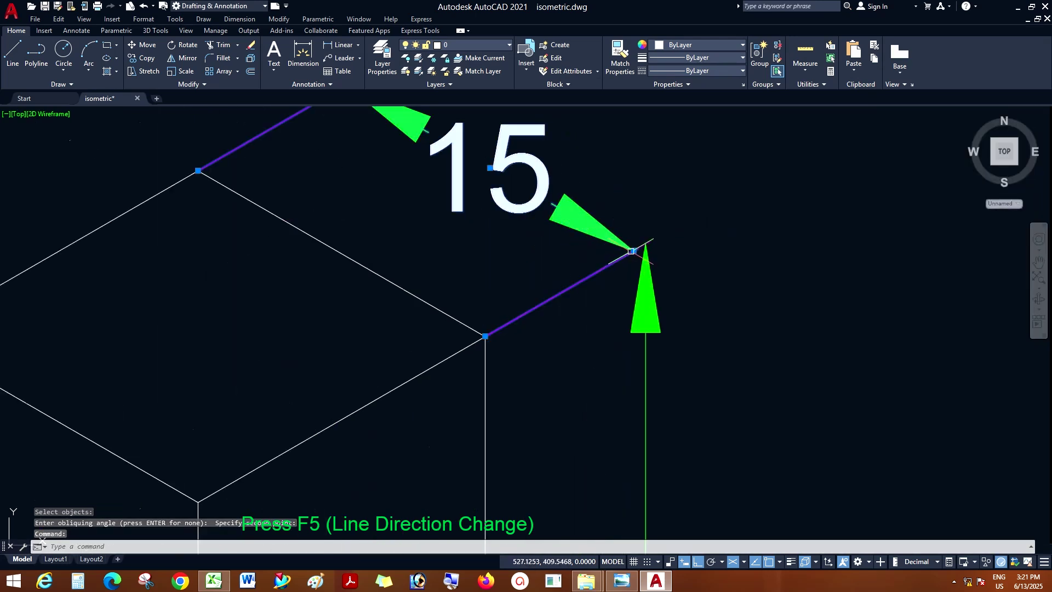
pyautogui.click(632, 251)
pyautogui.scroll(-3, 569, 278)
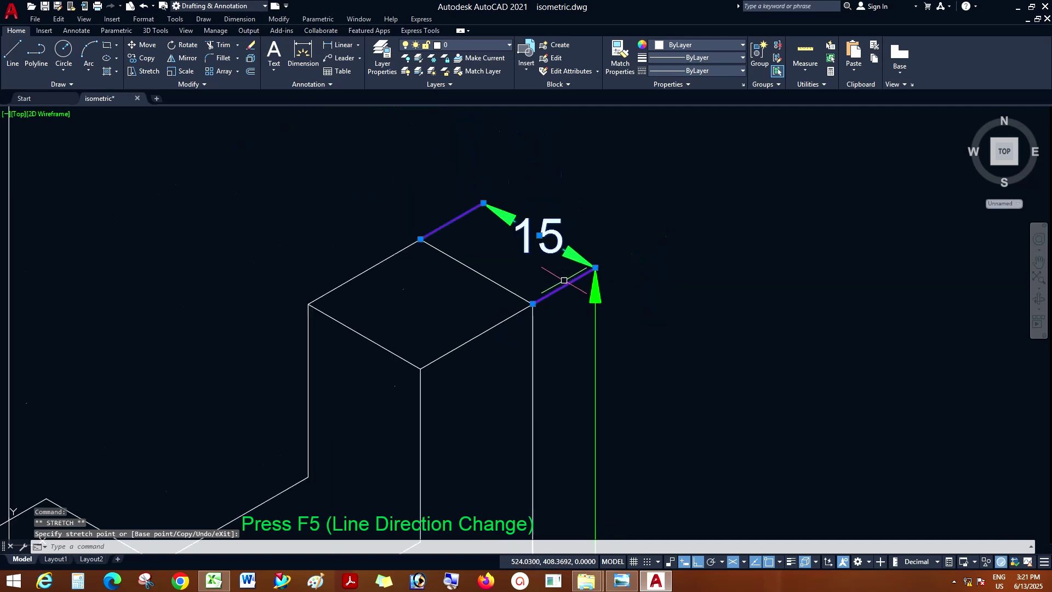
pyautogui.press('Escape')
pyautogui.click(239, 18)
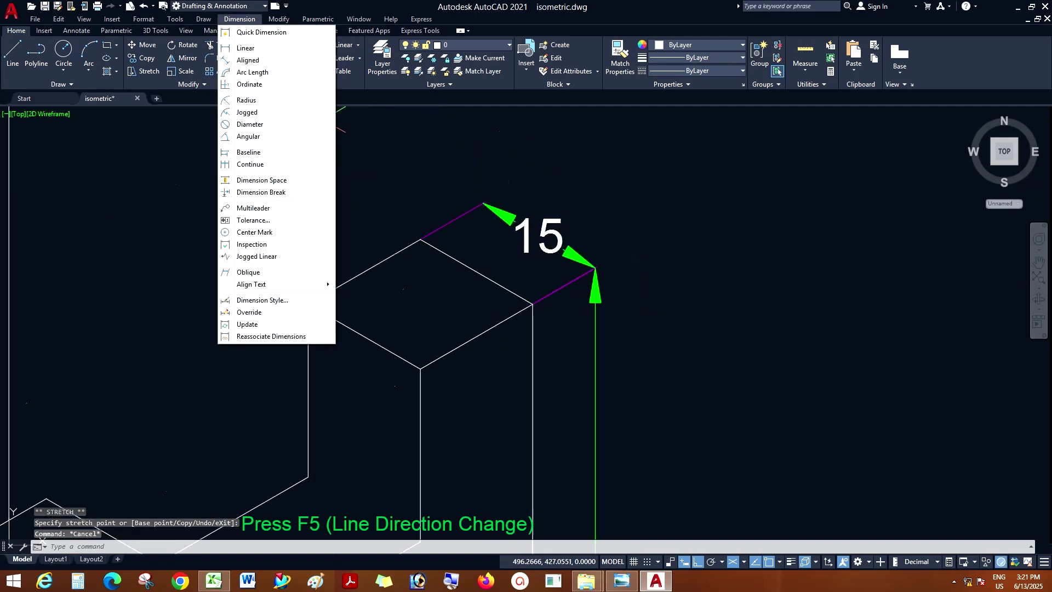
pyautogui.click(247, 60)
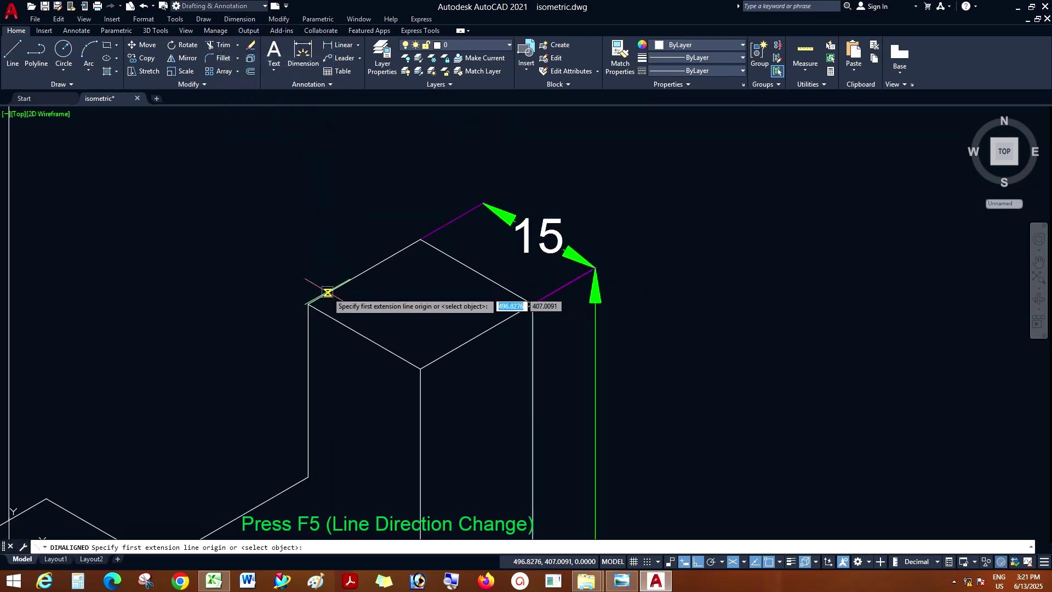
pyautogui.scroll(-1, 433, 238)
pyautogui.scroll(-4, 443, 238)
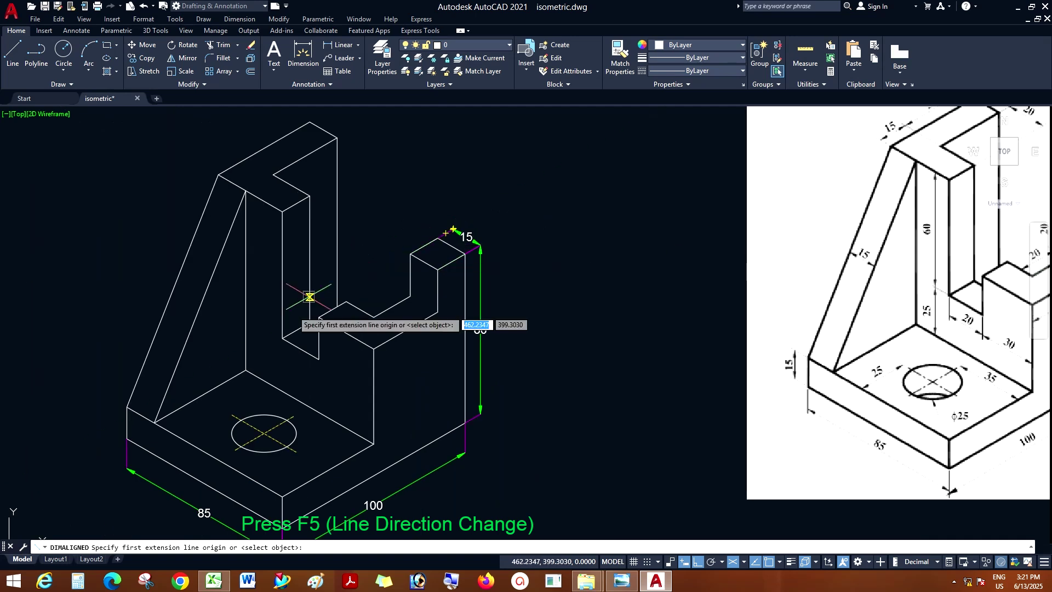
pyautogui.click(296, 417)
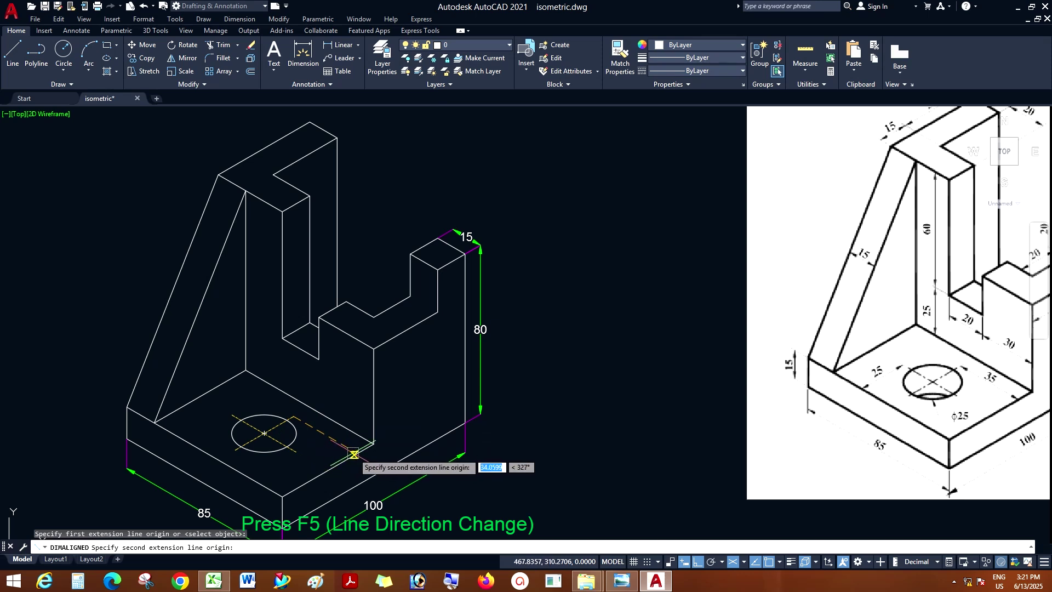
pyautogui.click(355, 454)
pyautogui.scroll(5, 351, 450)
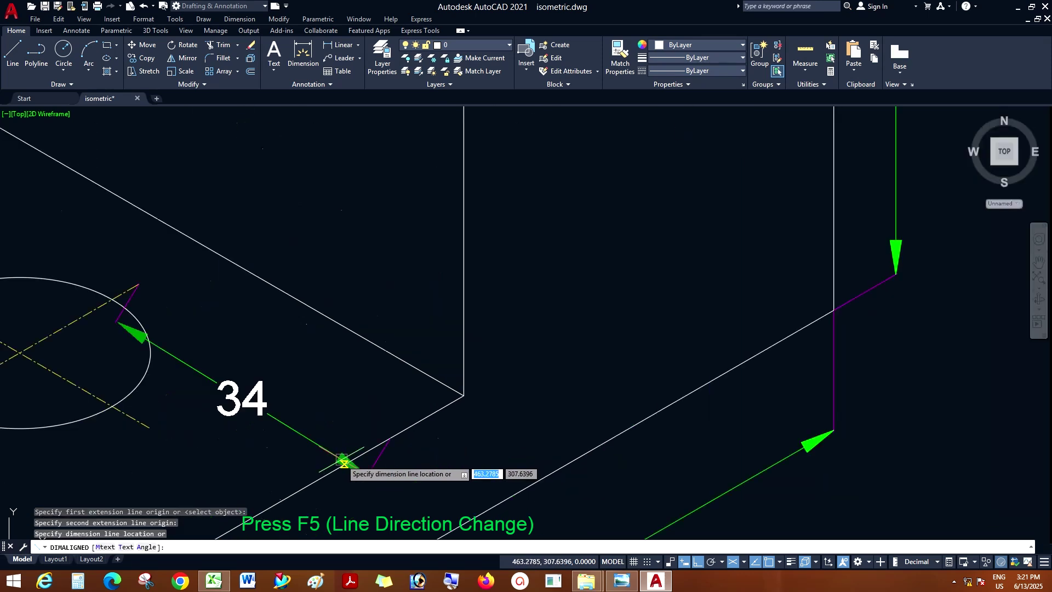
pyautogui.press('Escape')
# - Add an aligned dimension from the hole's centre to the base's top front-right edge, placed above the centre line
pyautogui.click(239, 18)
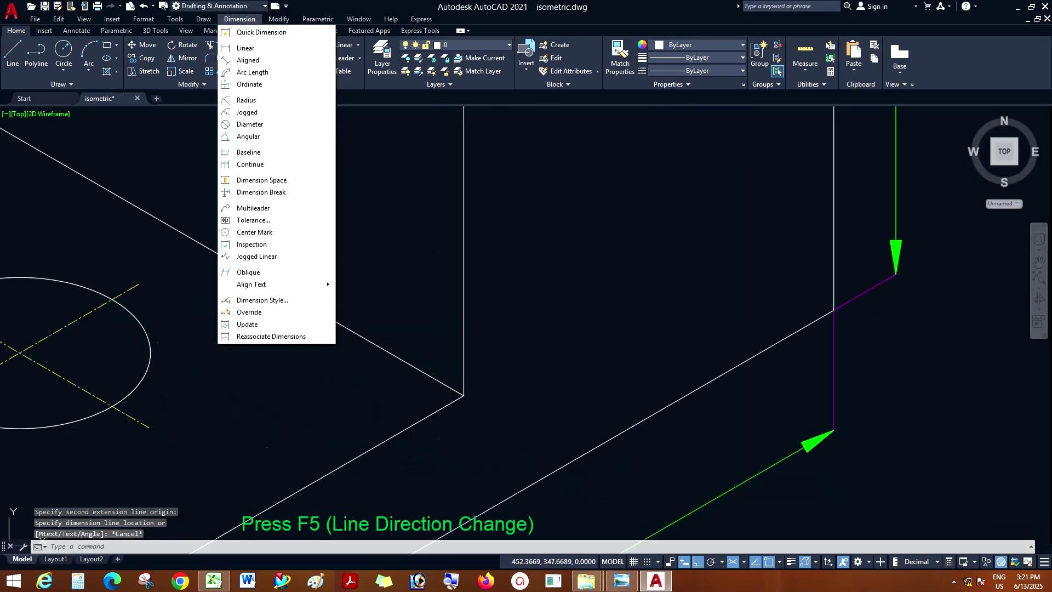
pyautogui.click(248, 60)
pyautogui.scroll(-4, 253, 293)
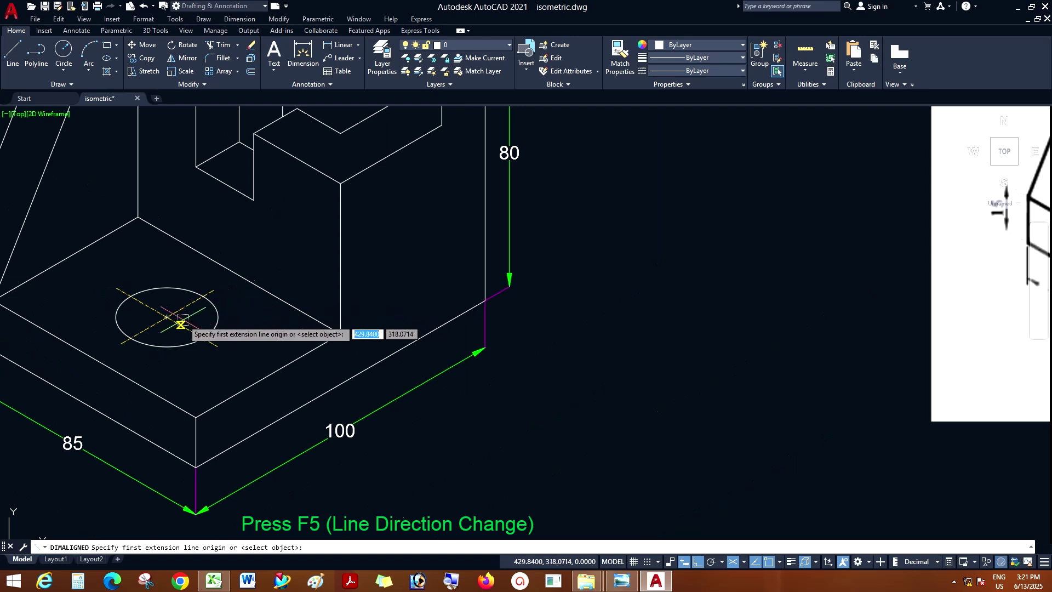
pyautogui.click(175, 320)
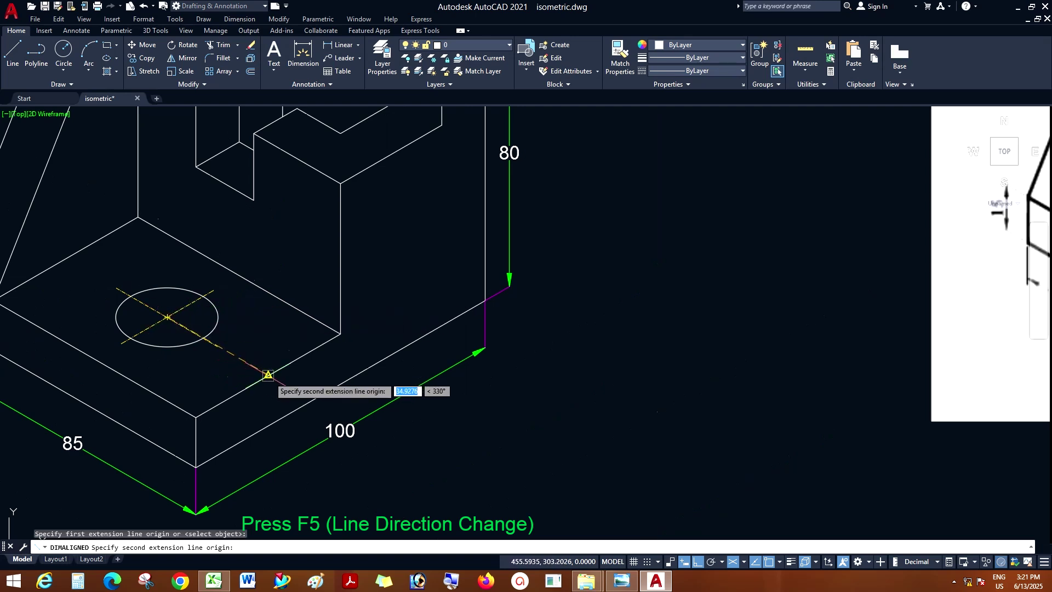
pyautogui.click(268, 374)
pyautogui.click(276, 331)
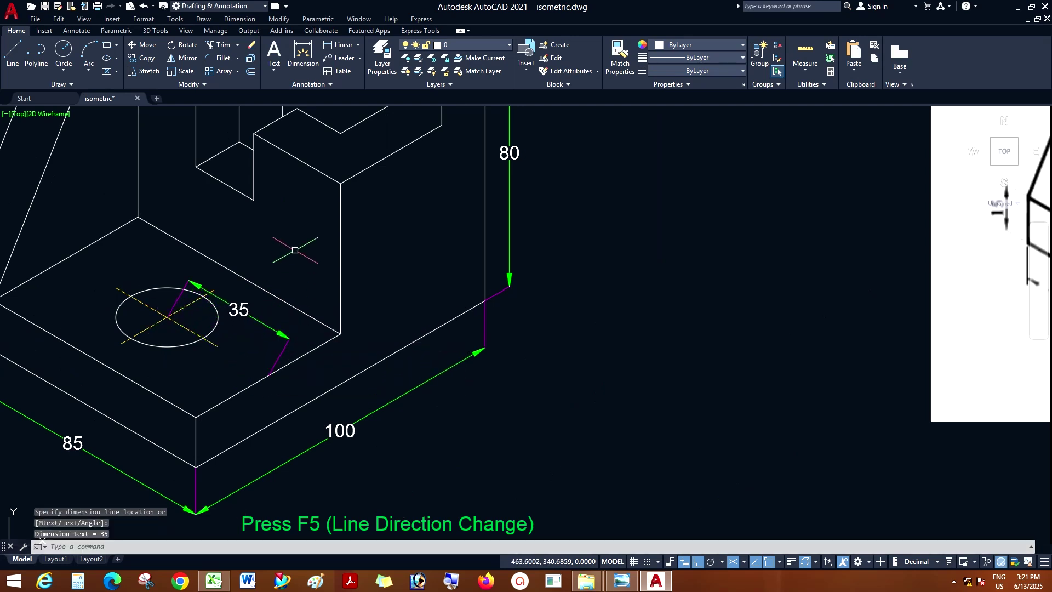
pyautogui.rightClick(295, 250)
pyautogui.click(305, 257)
pyautogui.click(160, 322)
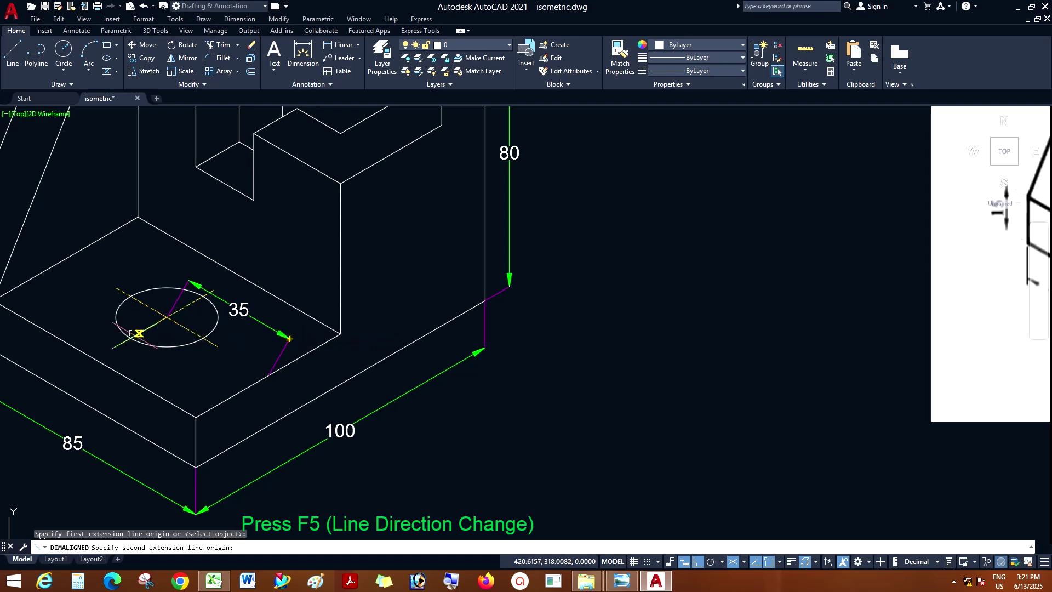
pyautogui.click(97, 360)
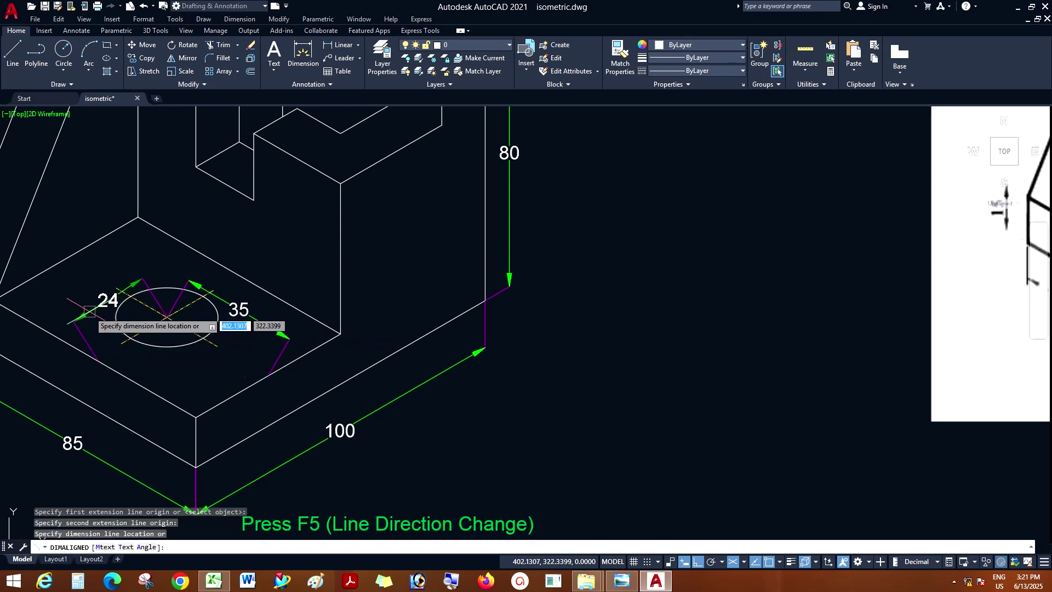
pyautogui.press('Escape')
# - Add an aligned dimension from the hole's centre to the base's top front-left edge, placed above and beside the hole
pyautogui.rightClick(80, 284)
pyautogui.click(119, 289)
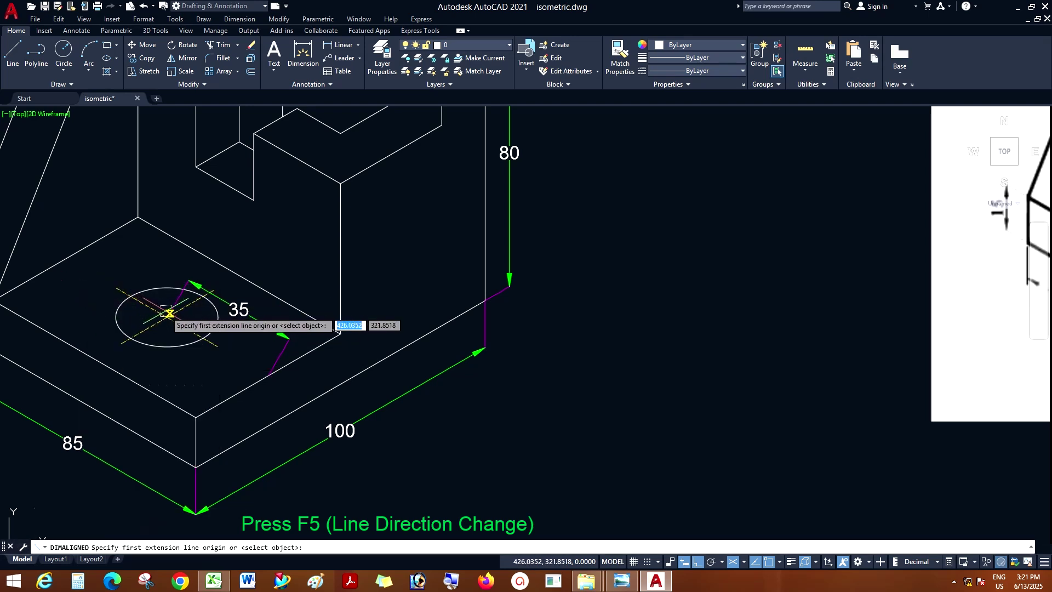
pyautogui.click(166, 317)
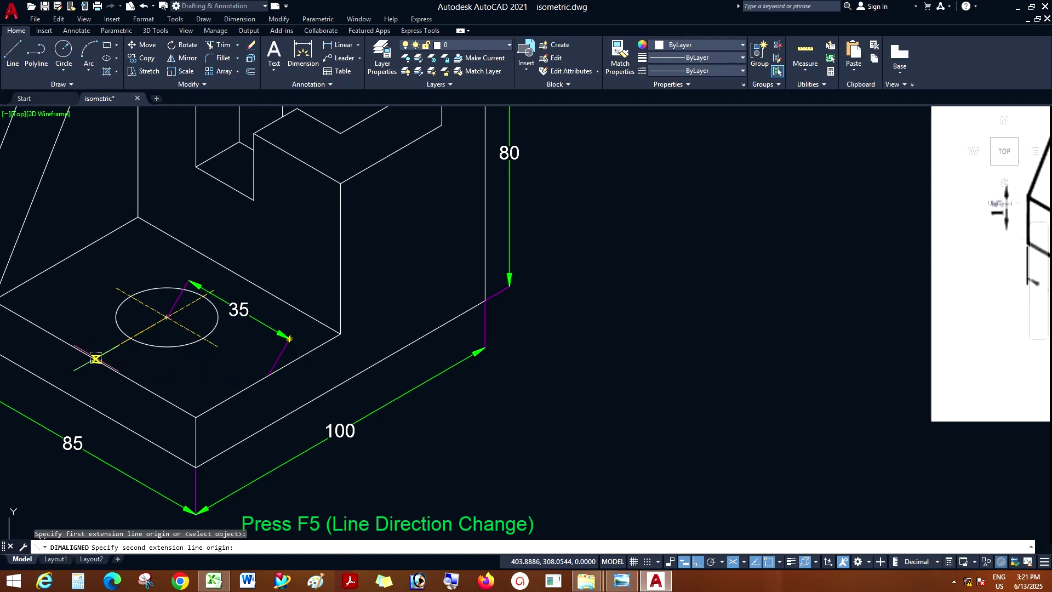
pyautogui.click(95, 359)
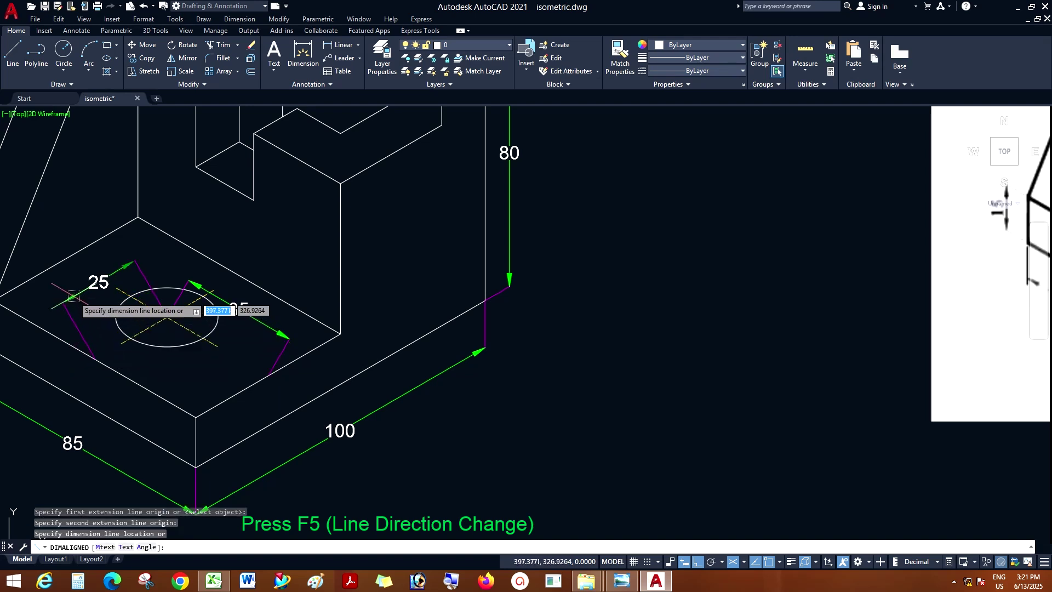
pyautogui.click(92, 284)
pyautogui.click(239, 19)
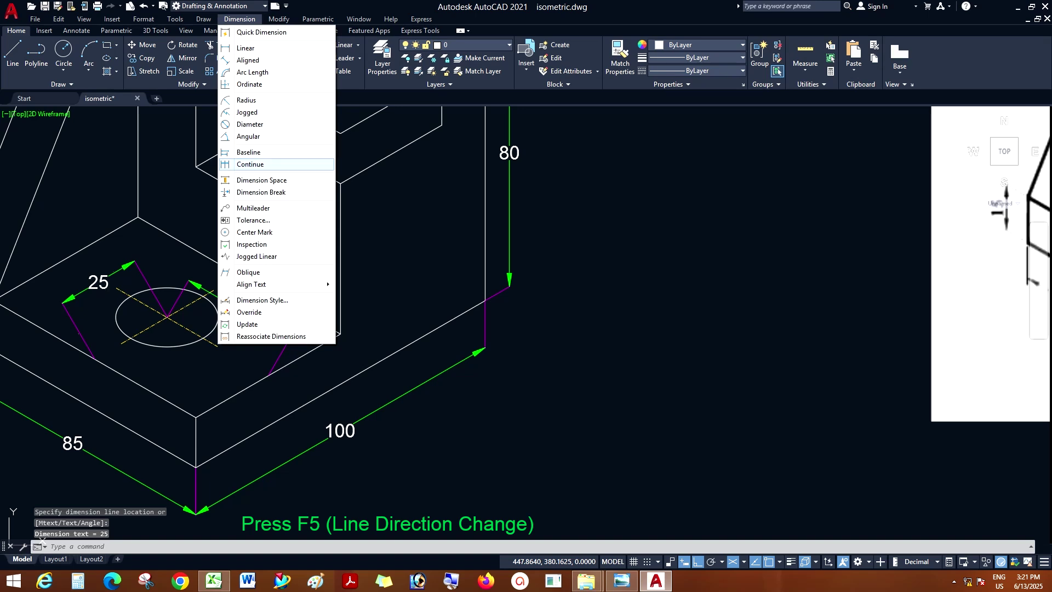
# - Oblique the dimension between the hole's centre and the base's front-right edge to run parallel to that edge
pyautogui.click(249, 272)
pyautogui.scroll(2, 213, 316)
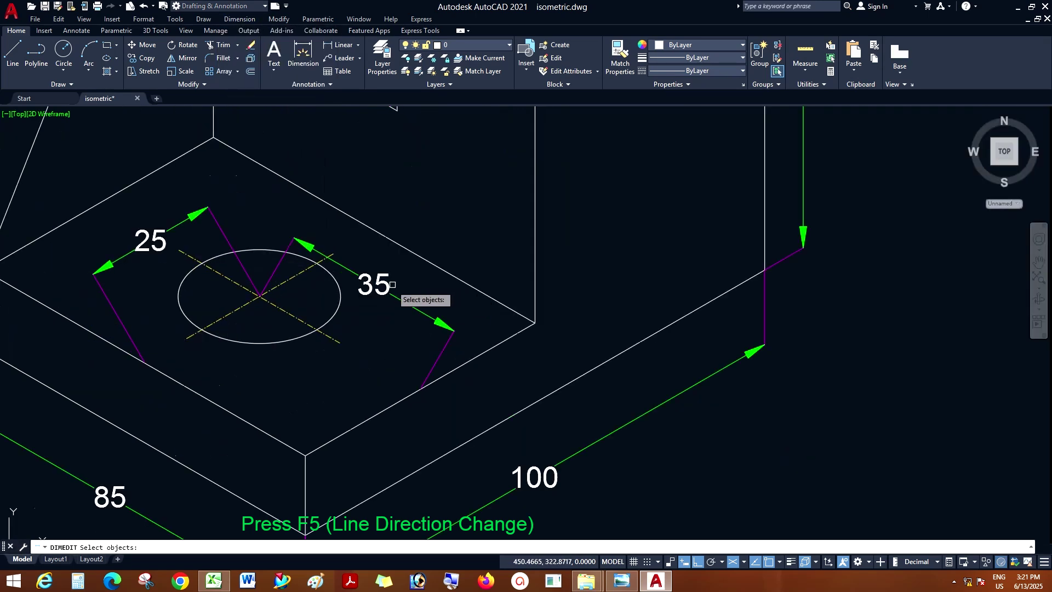
pyautogui.click(374, 278)
pyautogui.press('Return')
pyautogui.click(408, 395)
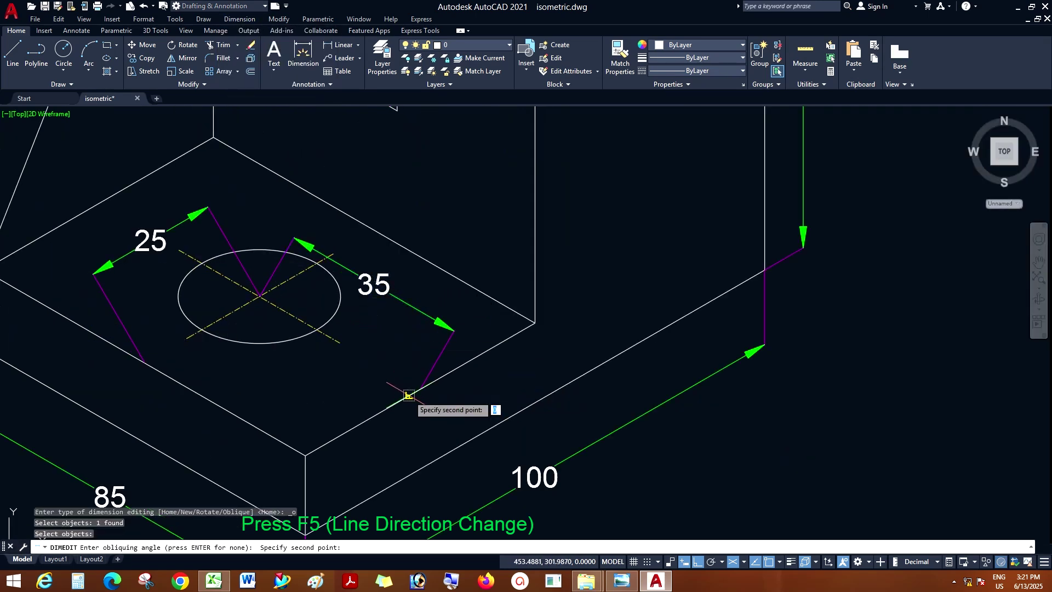
pyautogui.click(455, 330)
# - Oblique the dimension between the hole's centre and the base's front-left edge to run parallel to that edge
pyautogui.rightClick(465, 317)
pyautogui.click(493, 322)
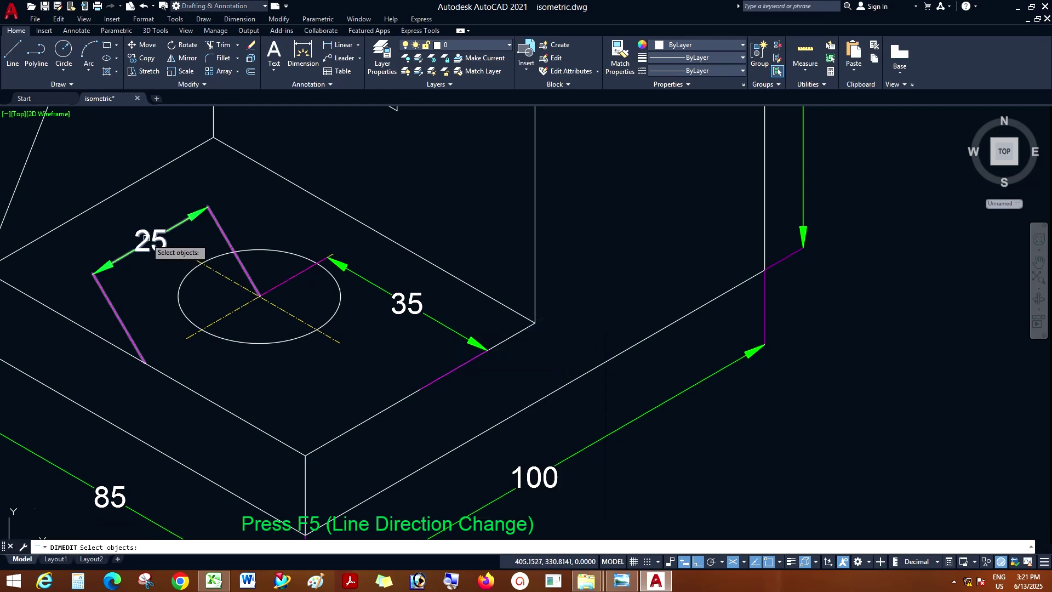
pyautogui.press('Return')
pyautogui.click(144, 363)
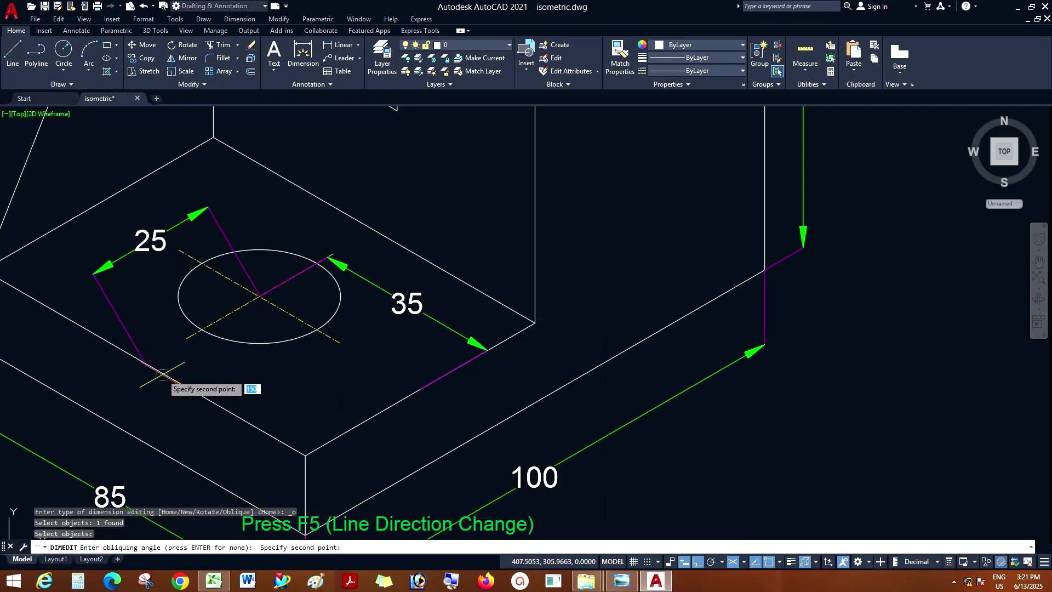
pyautogui.click(257, 359)
pyautogui.scroll(-6, 256, 359)
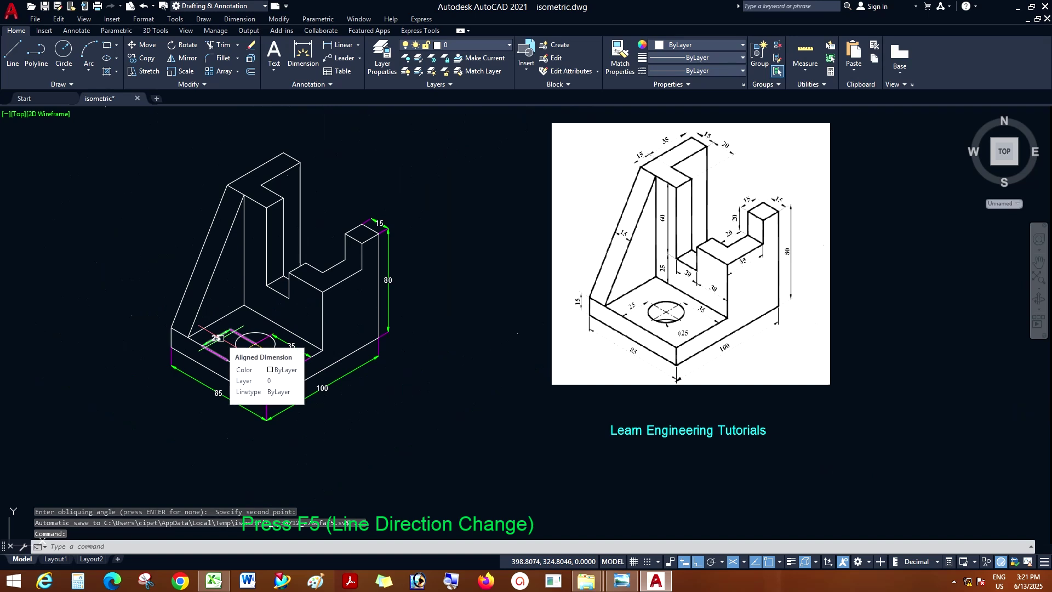
# - Add an aligned dimension to the top front-left edge of the stepped right block, placed just below the edge
pyautogui.scroll(4, 206, 286)
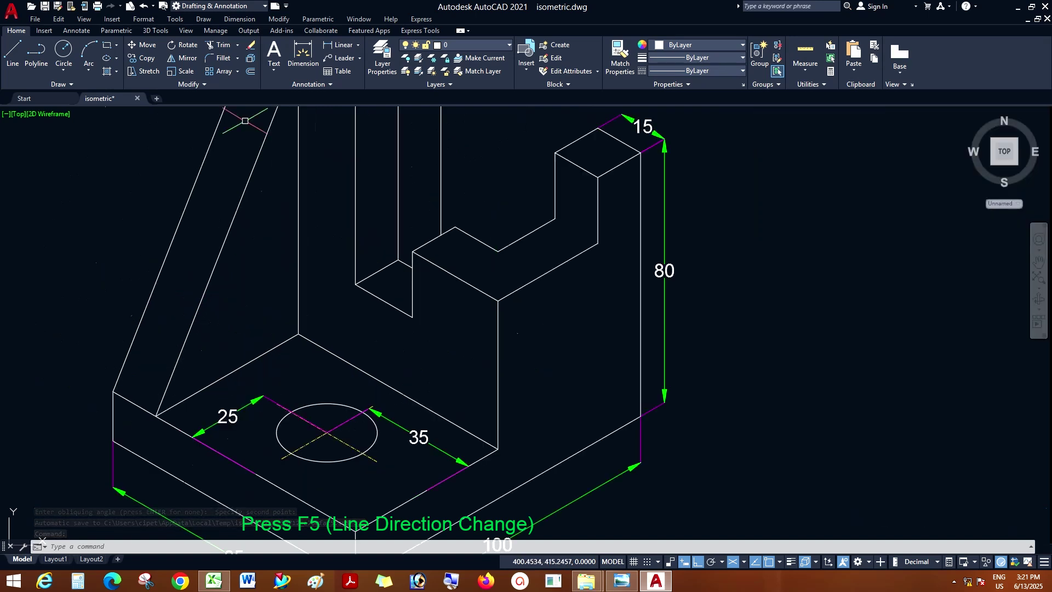
pyautogui.click(240, 18)
pyautogui.click(248, 59)
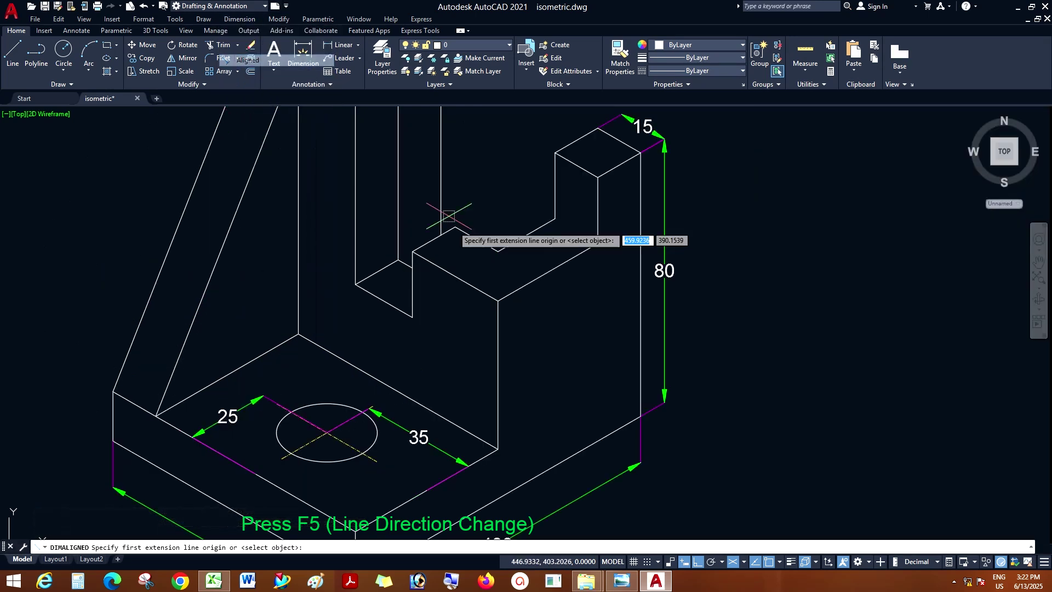
pyautogui.click(412, 252)
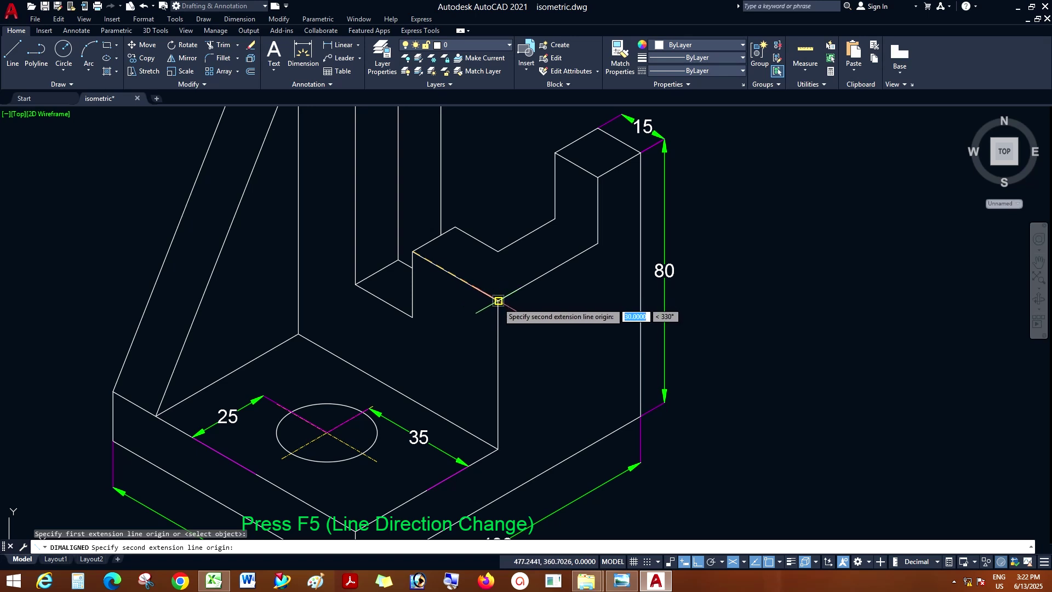
pyautogui.click(498, 299)
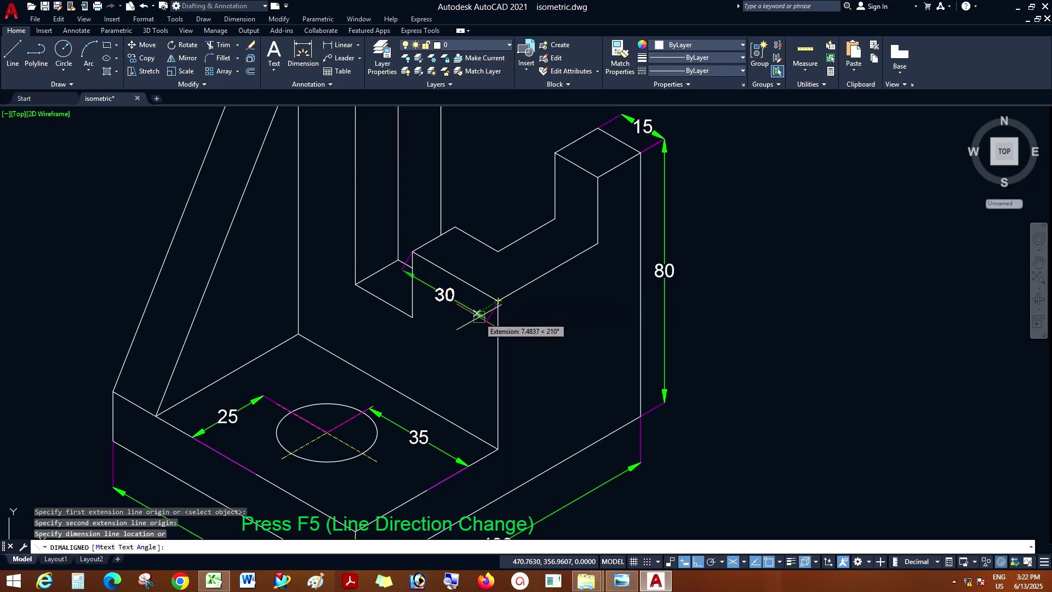
pyautogui.click(479, 315)
# - Oblique the dimension on the stepped block's top front-left edge so its extension lines run vertically
pyautogui.click(240, 19)
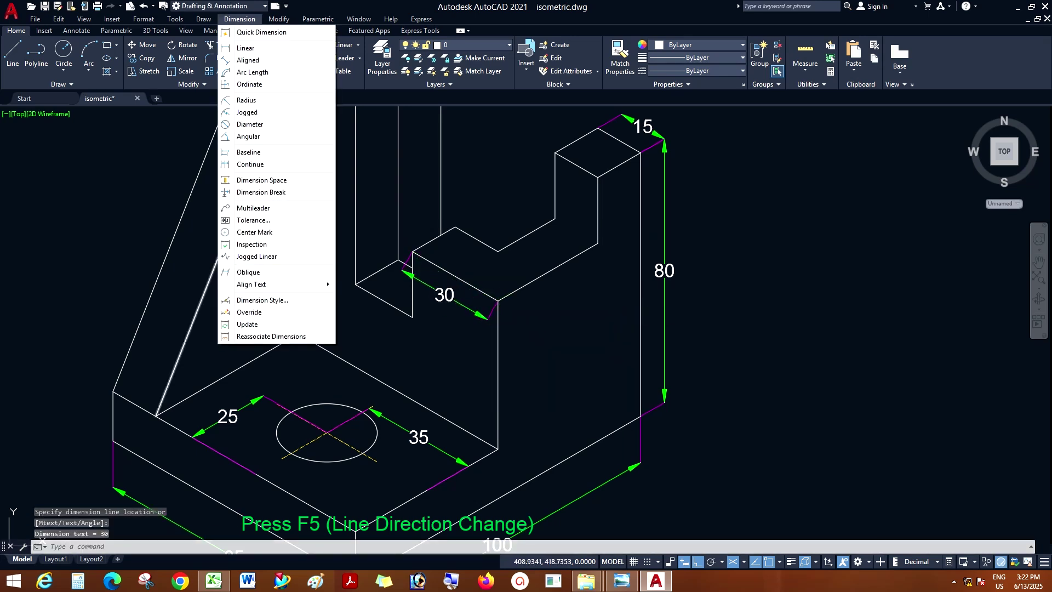
pyautogui.click(247, 273)
pyautogui.click(476, 312)
pyautogui.press('Return')
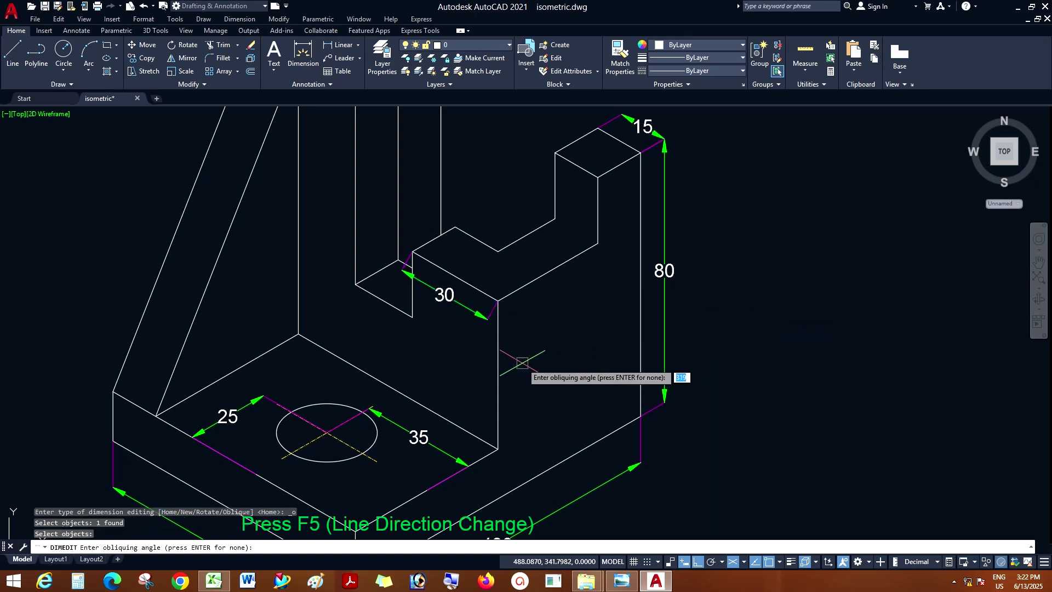
pyautogui.click(496, 367)
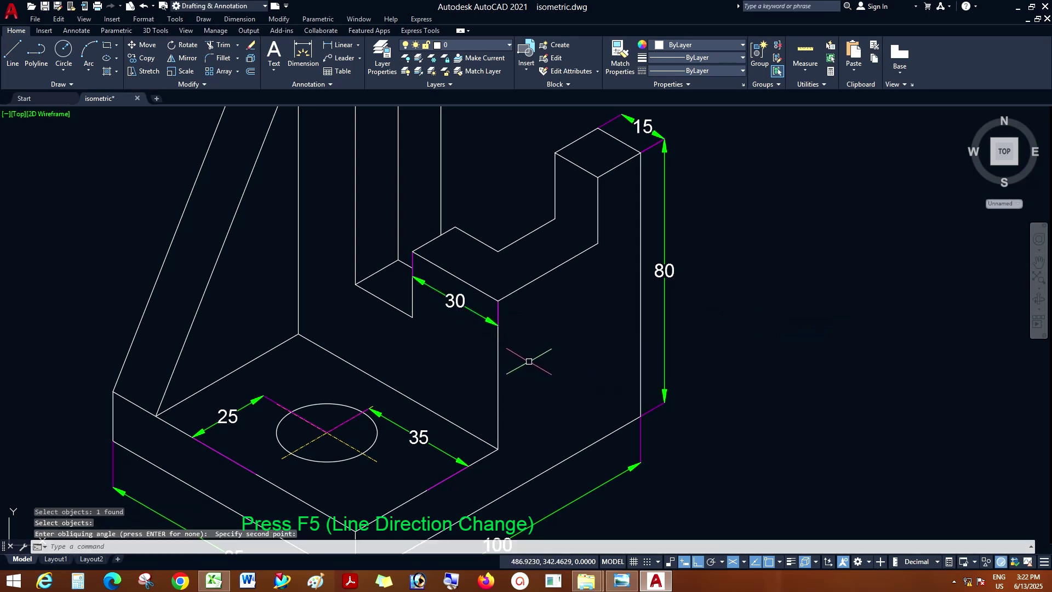
pyautogui.scroll(-2, 463, 344)
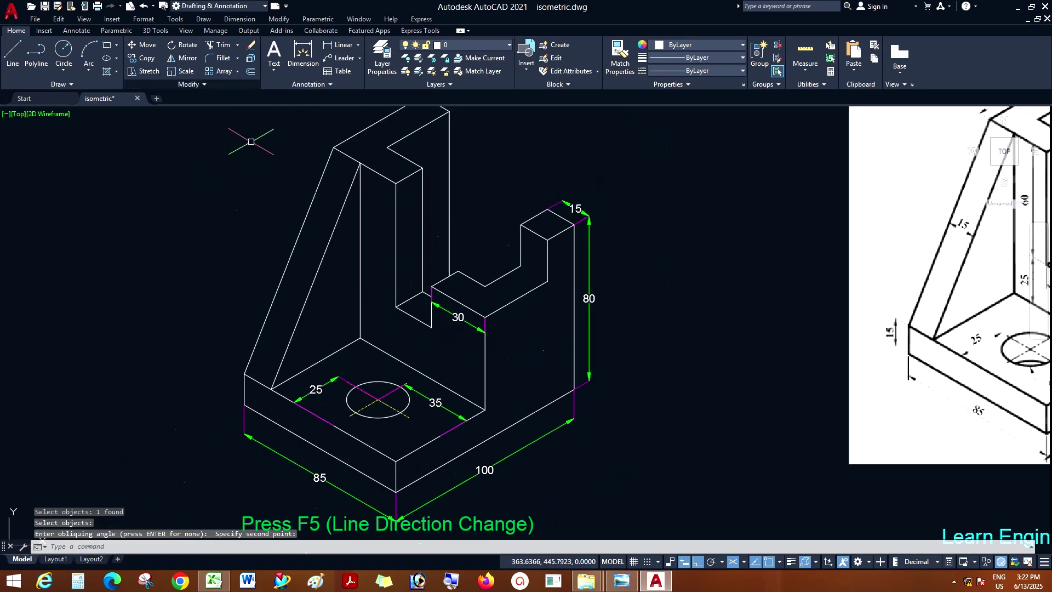
# - Add an aligned dimension across the foot of the sloping rib on the base's top front-left edge, placed just above it
pyautogui.click(239, 18)
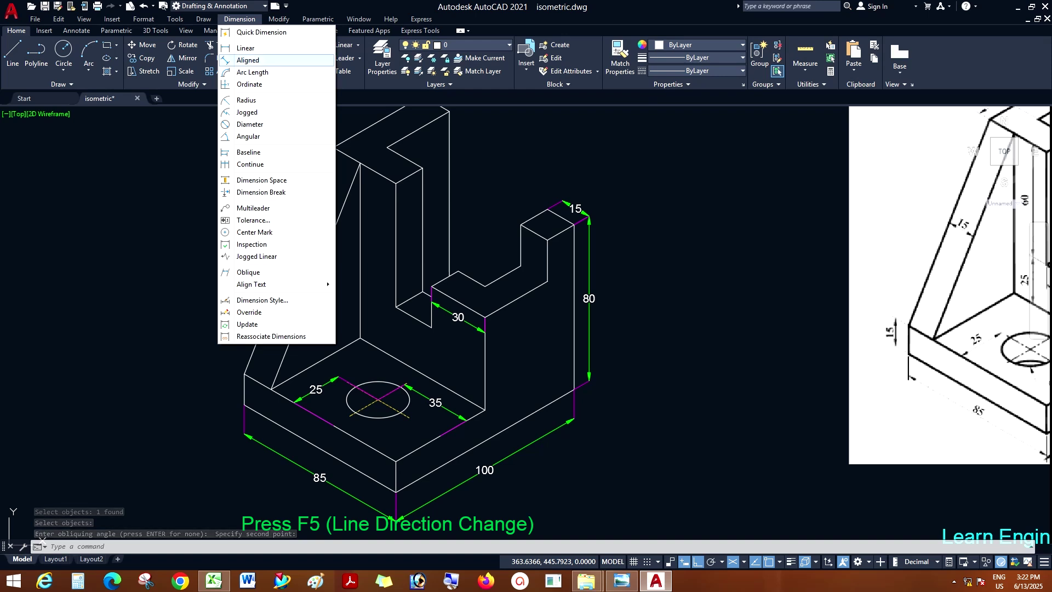
pyautogui.click(247, 59)
pyautogui.scroll(2, 245, 396)
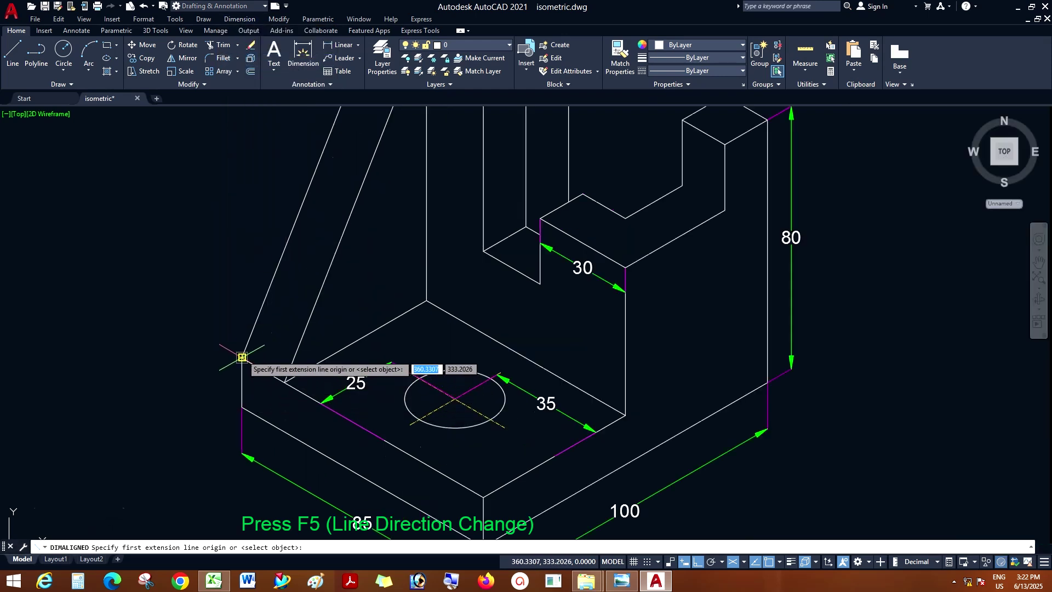
pyautogui.click(241, 359)
pyautogui.click(285, 382)
pyautogui.click(273, 354)
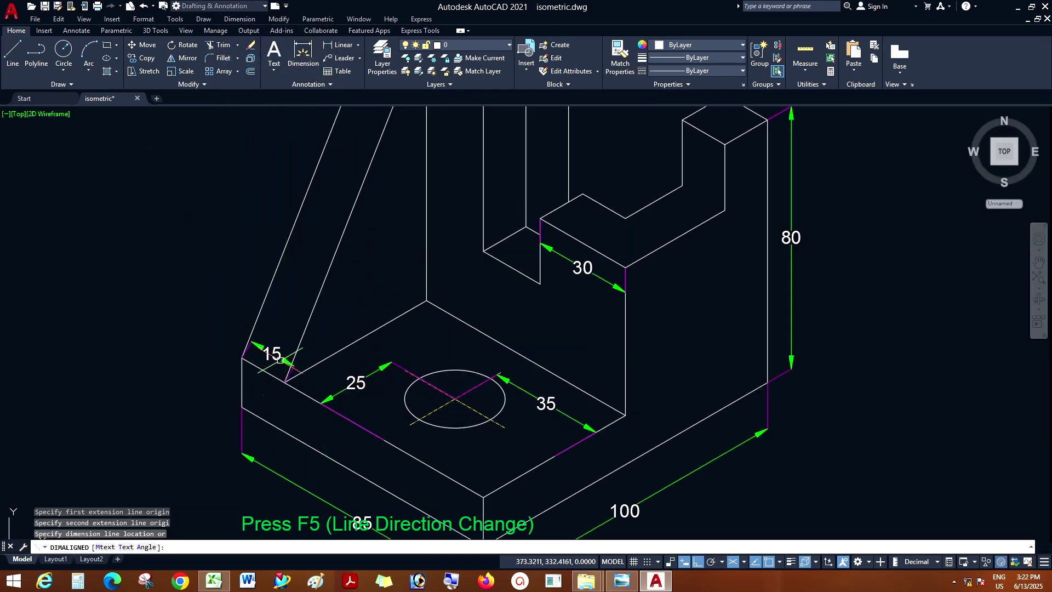
# - Oblique the rib's foot width dimension to match the direction of the rib's sloping edge
pyautogui.click(239, 18)
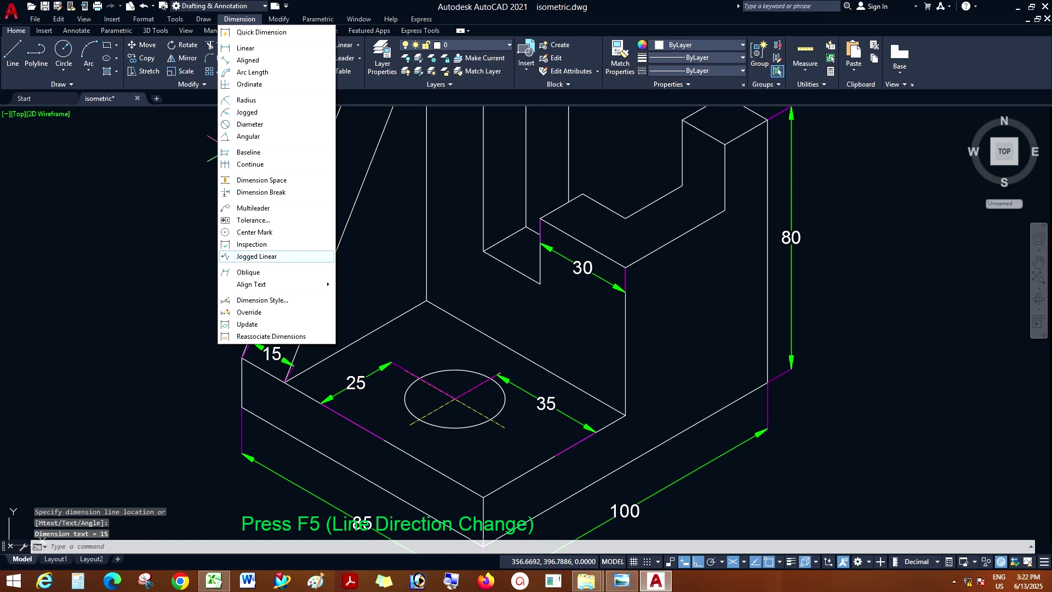
pyautogui.click(248, 272)
pyautogui.click(277, 355)
pyautogui.press('Return')
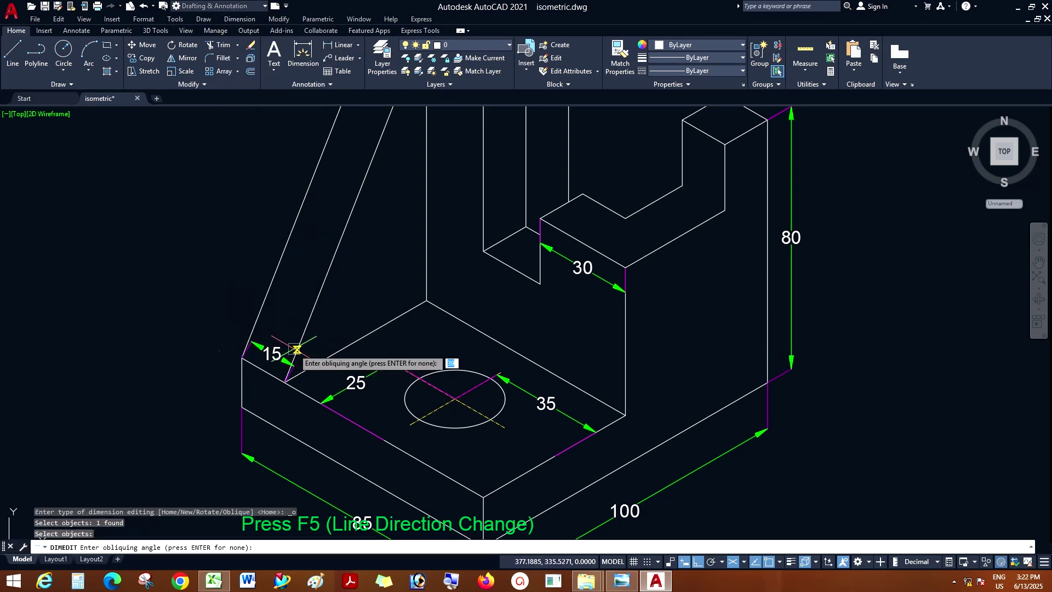
pyautogui.click(295, 349)
pyautogui.click(297, 335)
pyautogui.rightClick(232, 254)
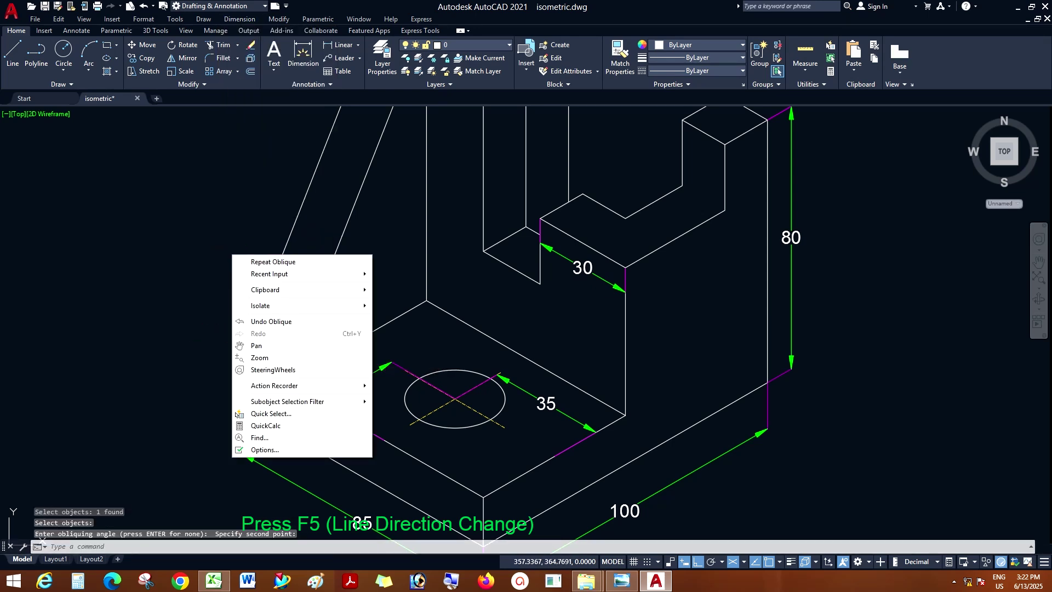
pyautogui.press('Escape')
# - Add an aligned dimension to the tall wall's vertical edge behind the rib, from the base's top face upward, placed just beside the edge
pyautogui.click(239, 19)
pyautogui.click(248, 60)
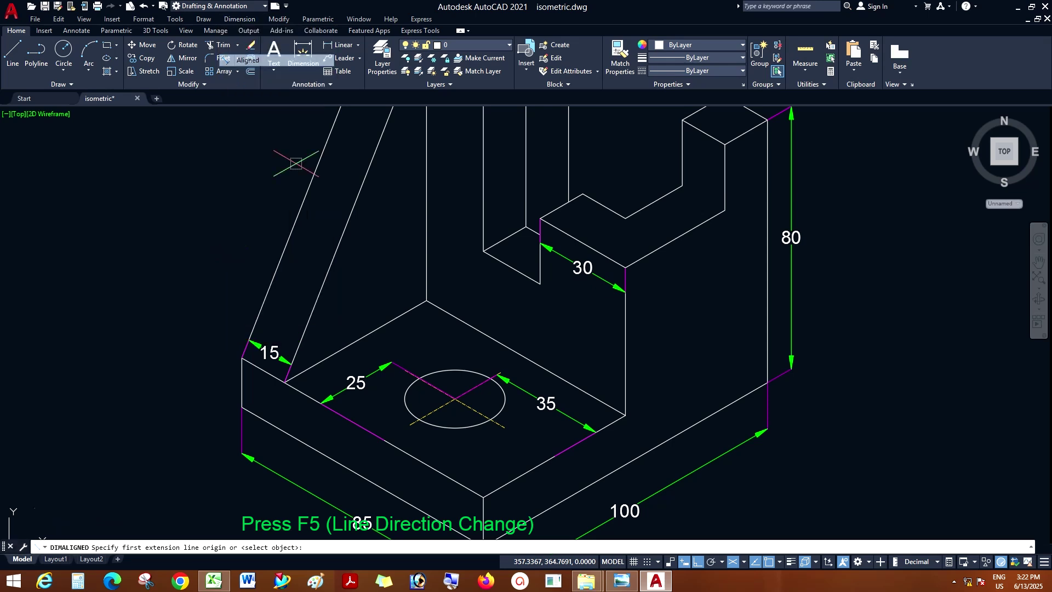
pyautogui.scroll(-2, 423, 378)
pyautogui.click(426, 329)
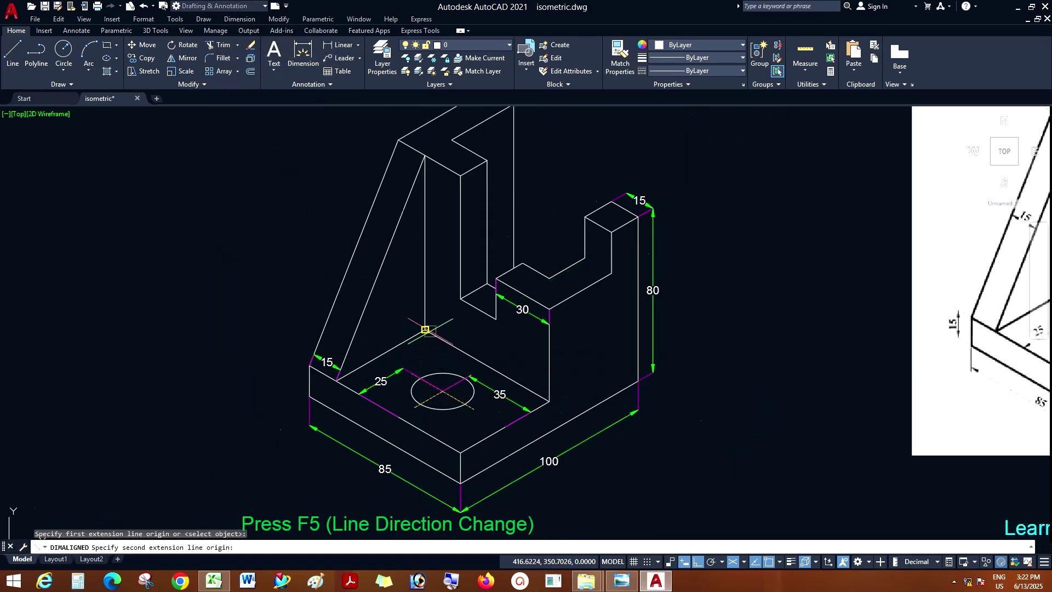
pyautogui.click(425, 156)
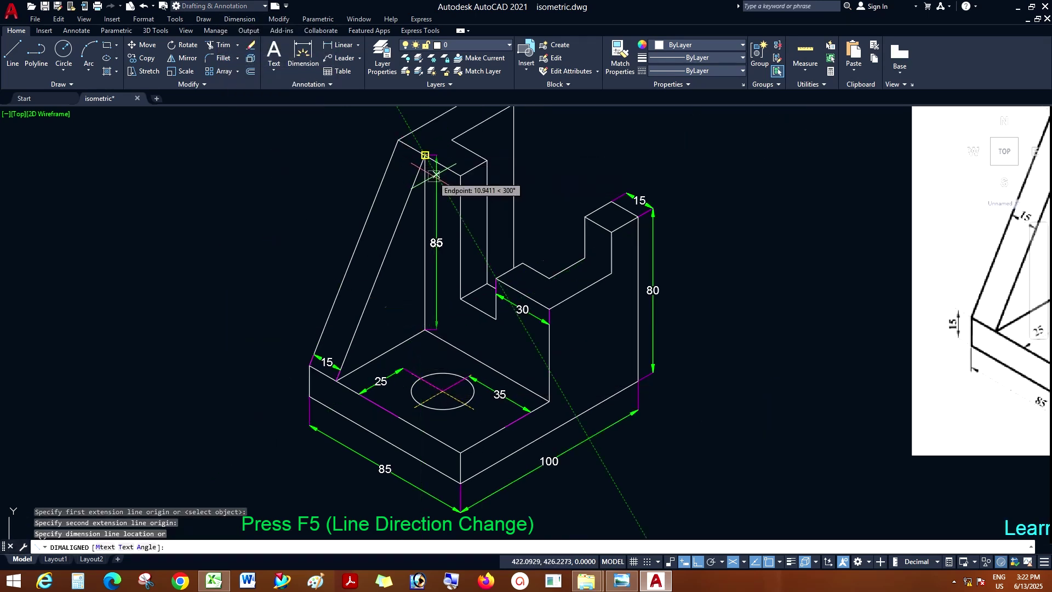
pyautogui.click(434, 177)
# - Oblique the tall wall's vertical height dimension to match the direction of the wall's top front-left edge
pyautogui.click(239, 19)
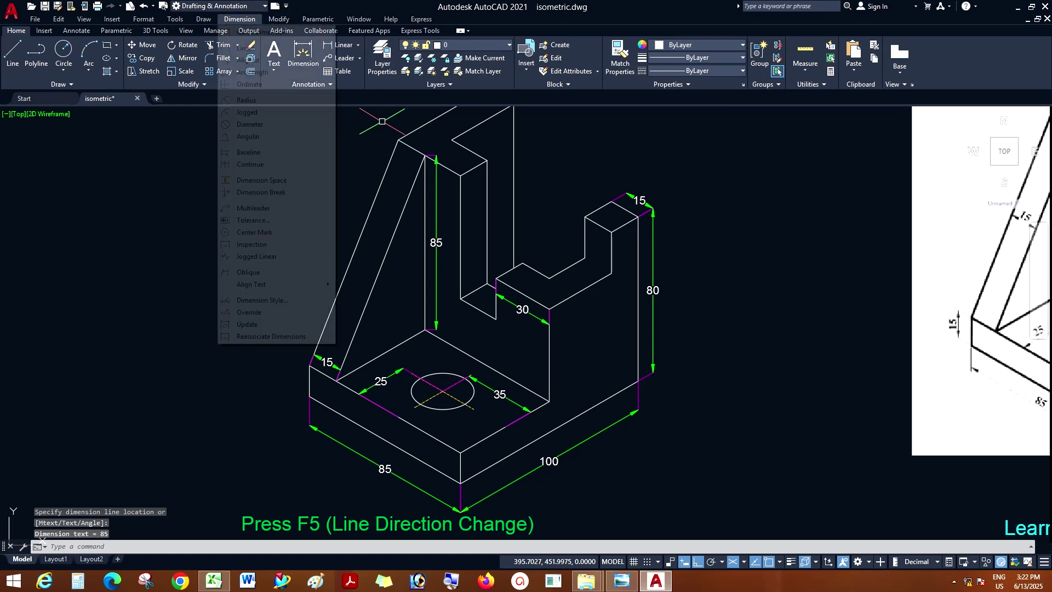
pyautogui.click(257, 273)
pyautogui.scroll(2, 422, 231)
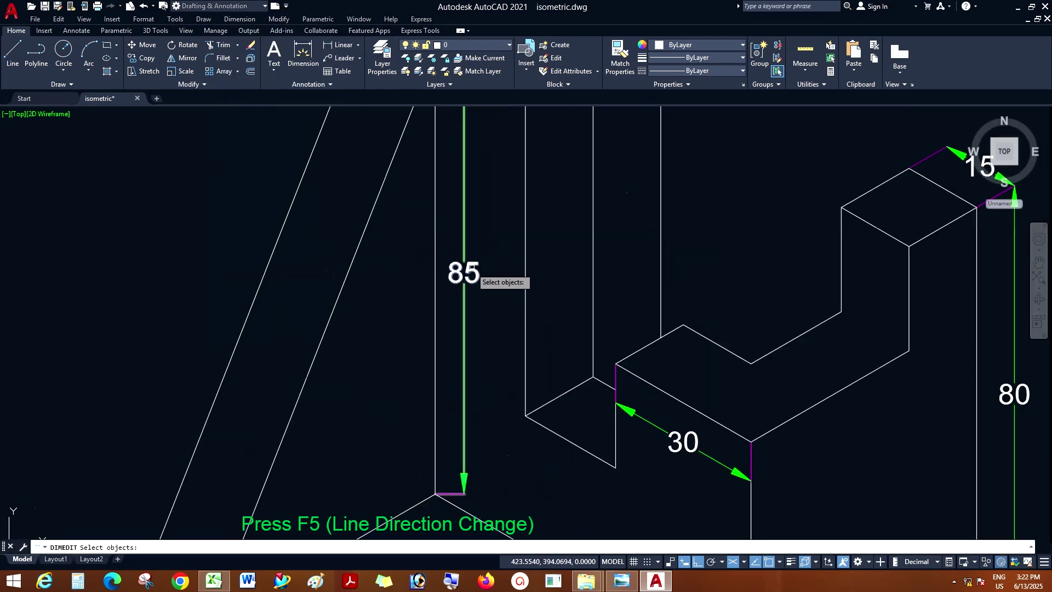
pyautogui.click(464, 272)
pyautogui.press('Return')
pyautogui.scroll(-2, 465, 247)
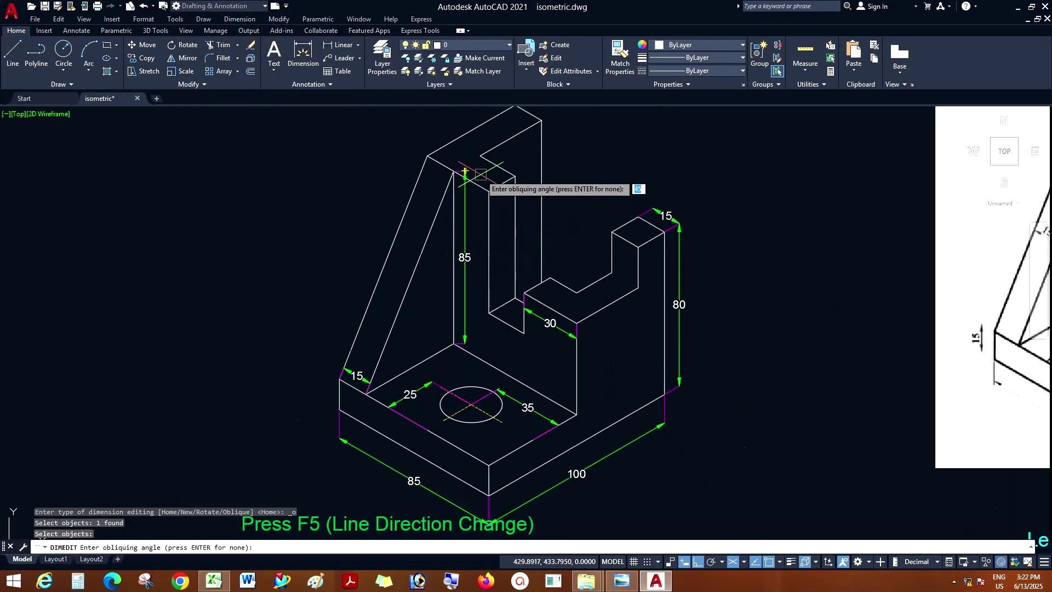
pyautogui.click(488, 191)
pyautogui.click(478, 186)
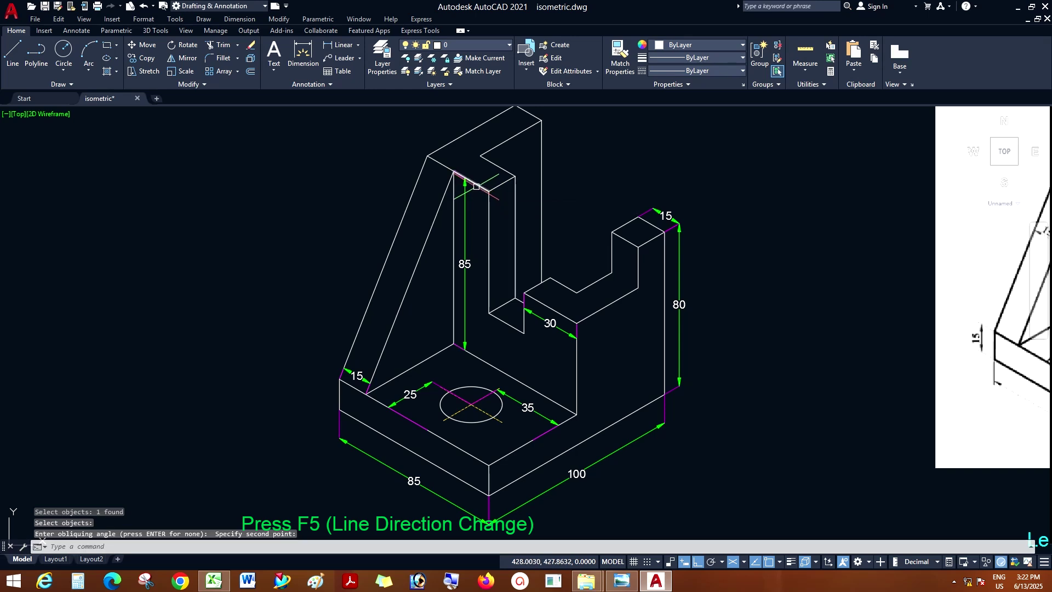
pyautogui.rightClick(299, 152)
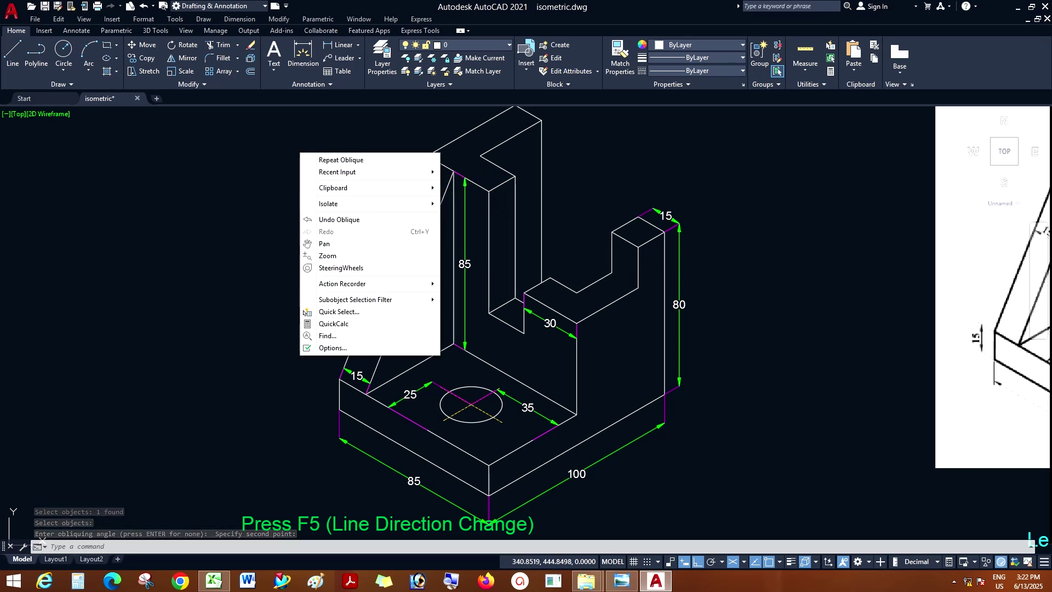
pyautogui.click(281, 130)
# - Add an aligned dimension from the left corner of the tall wall's top face to the next endpoint along its rear-left edge, placed outside
pyautogui.click(240, 18)
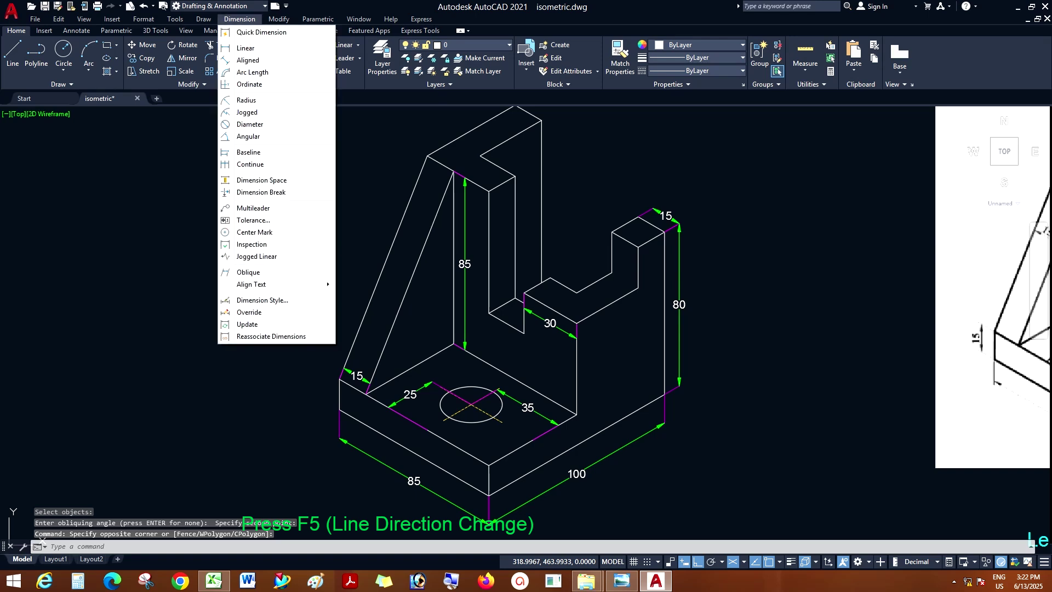
pyautogui.click(247, 60)
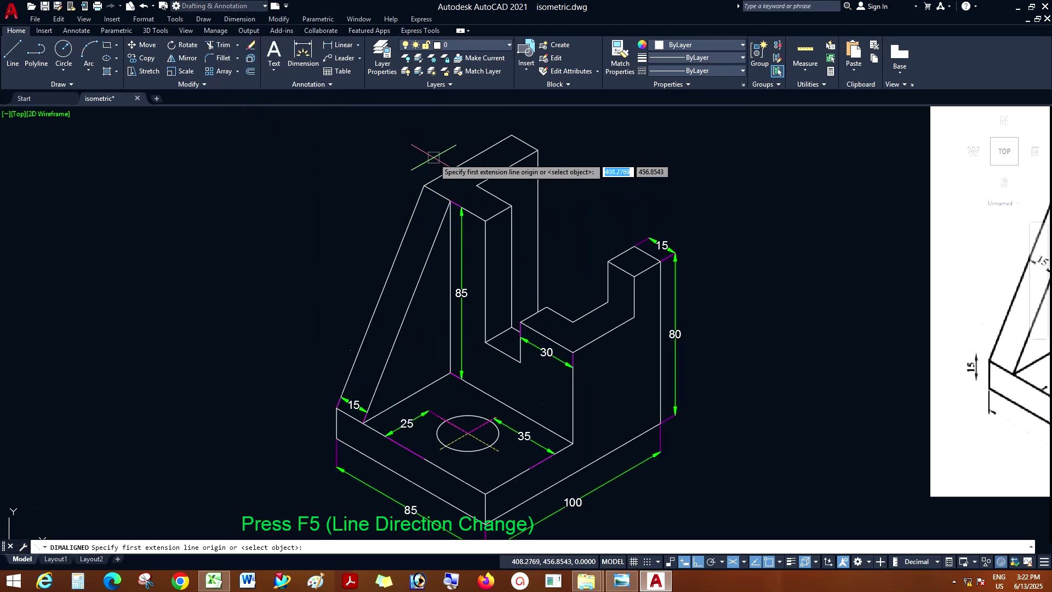
pyautogui.scroll(2, 411, 184)
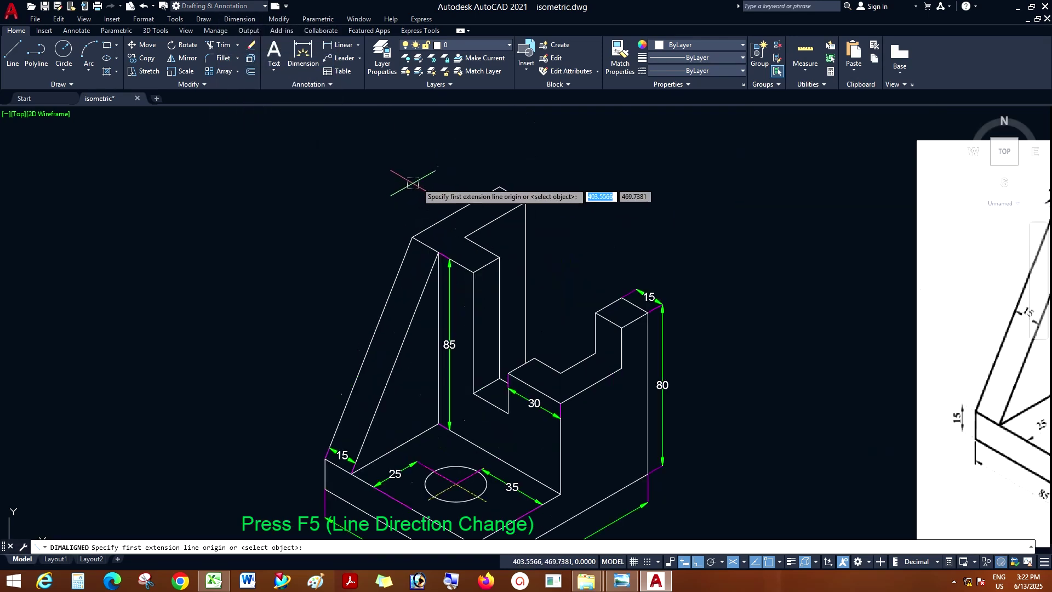
pyautogui.click(412, 237)
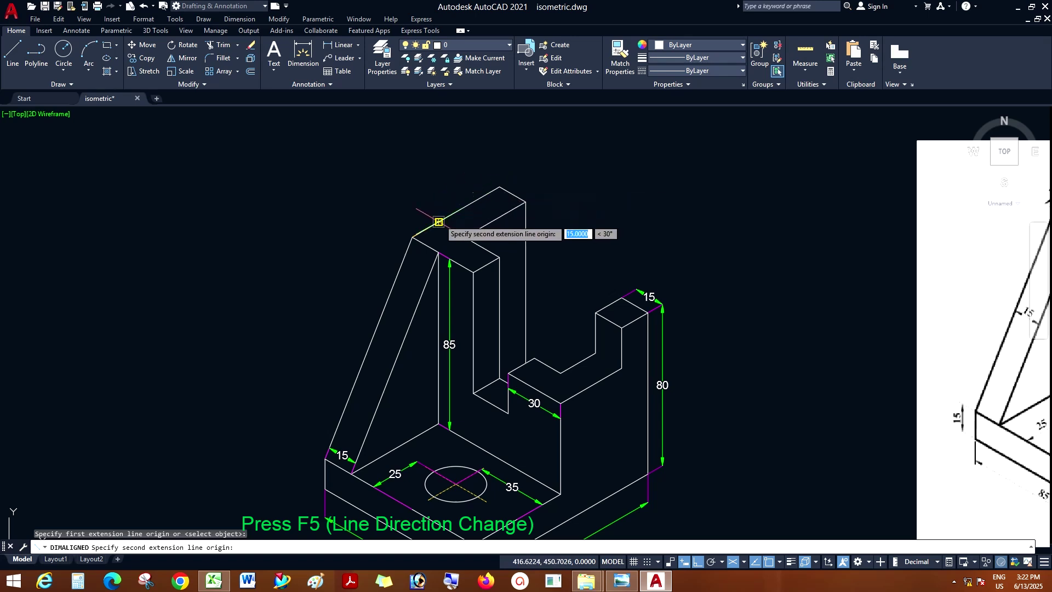
pyautogui.click(439, 222)
pyautogui.click(424, 214)
# - Add an aligned dimension to the remainder of the tall wall's rear-left top edge, placed in line with the neighbouring dimension
pyautogui.rightClick(446, 188)
pyautogui.click(485, 195)
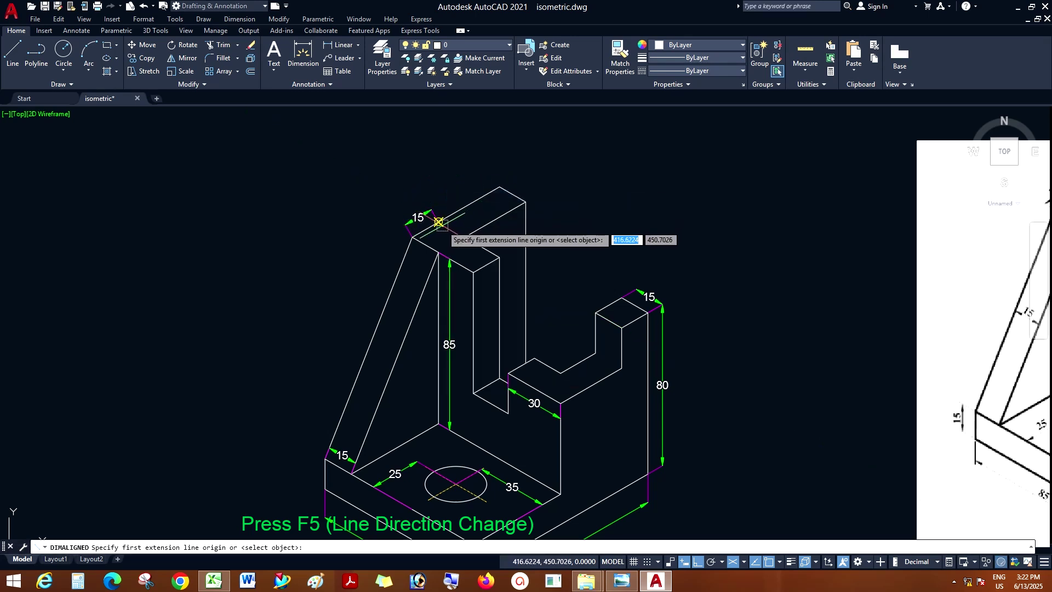
pyautogui.click(439, 221)
pyautogui.click(516, 208)
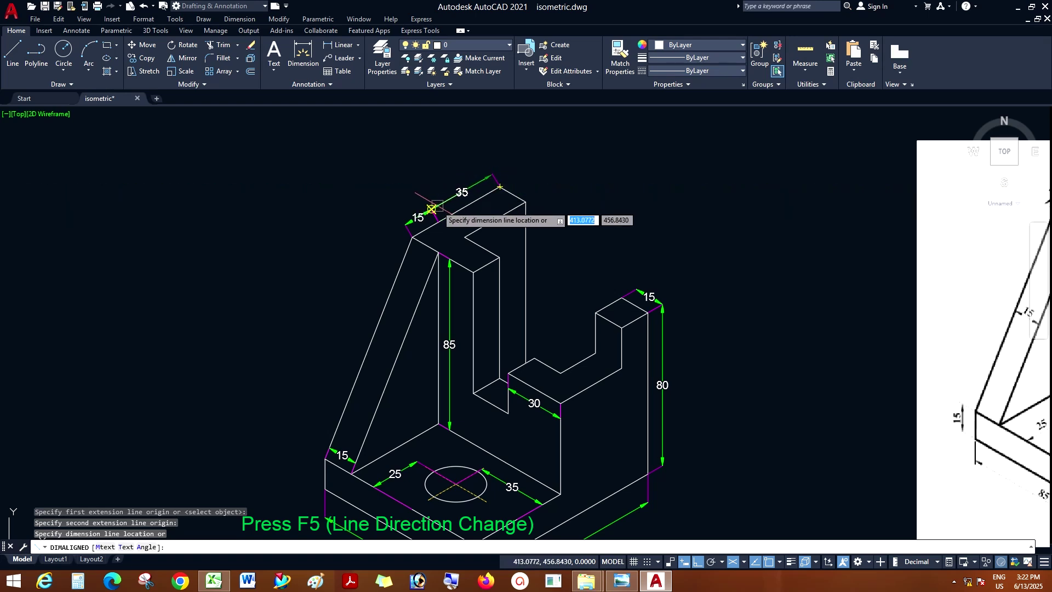
pyautogui.click(434, 208)
# - Try to oblique the longer dimension along the tall wall's rear-left top edge using points picked near the wall's rear corner
pyautogui.click(239, 18)
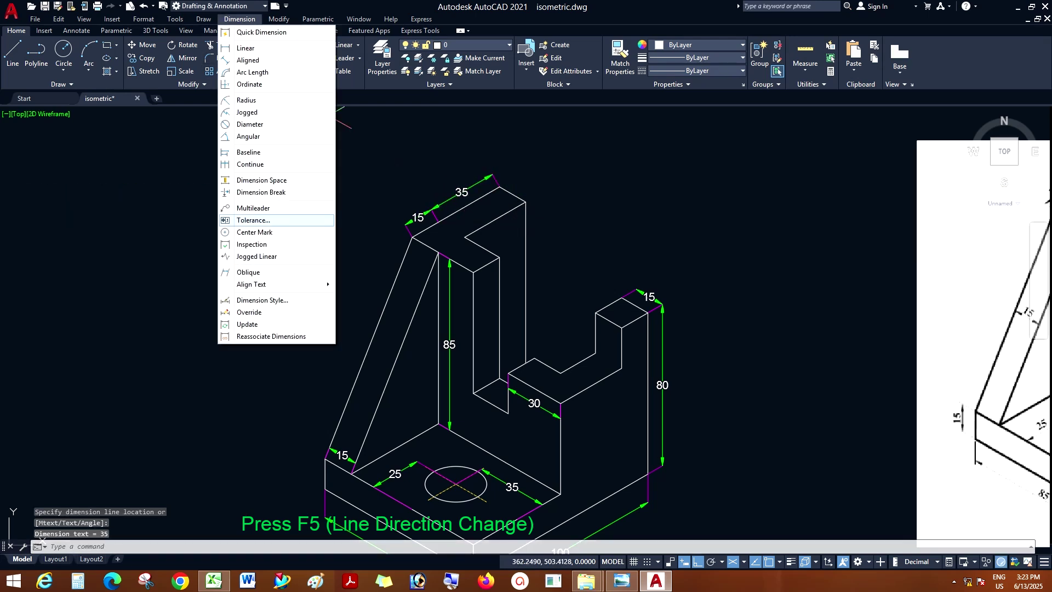
pyautogui.click(248, 272)
pyautogui.click(461, 194)
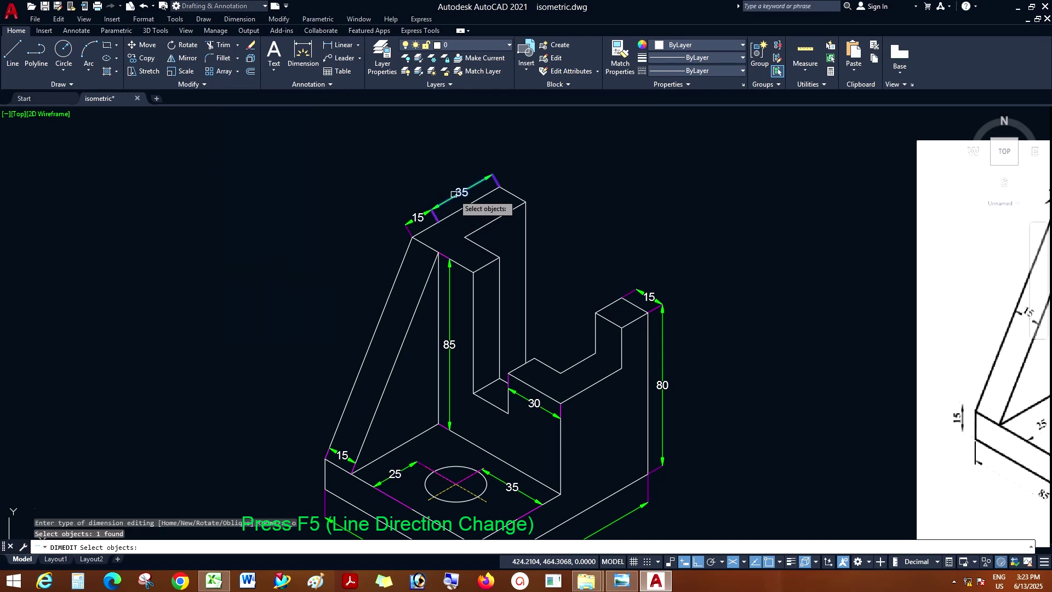
pyautogui.press('Return')
pyautogui.scroll(4, 511, 196)
pyautogui.click(546, 162)
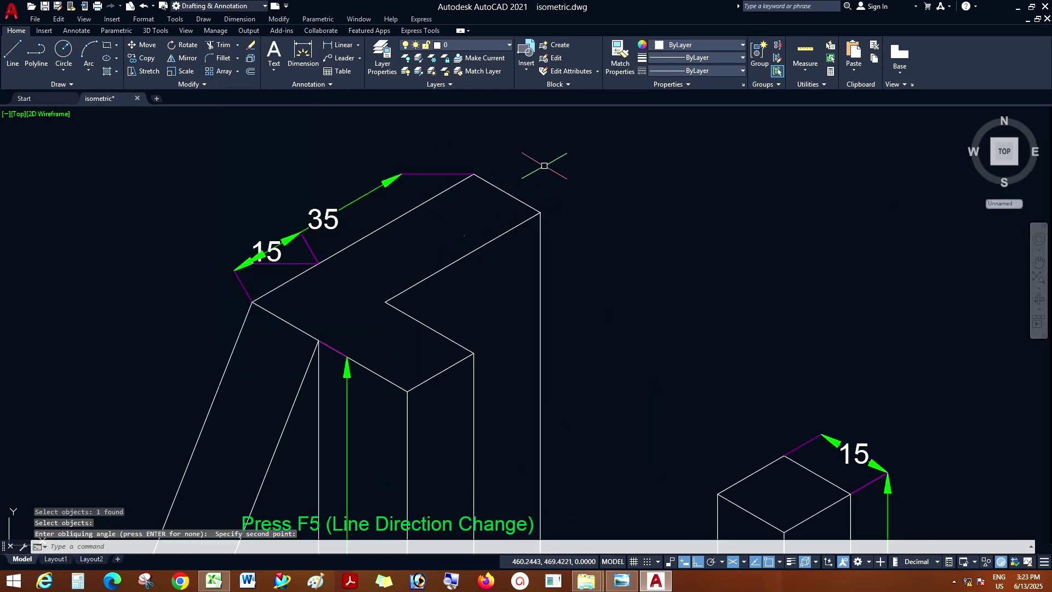
pyautogui.rightClick(543, 162)
pyautogui.click(564, 169)
pyautogui.press('Escape')
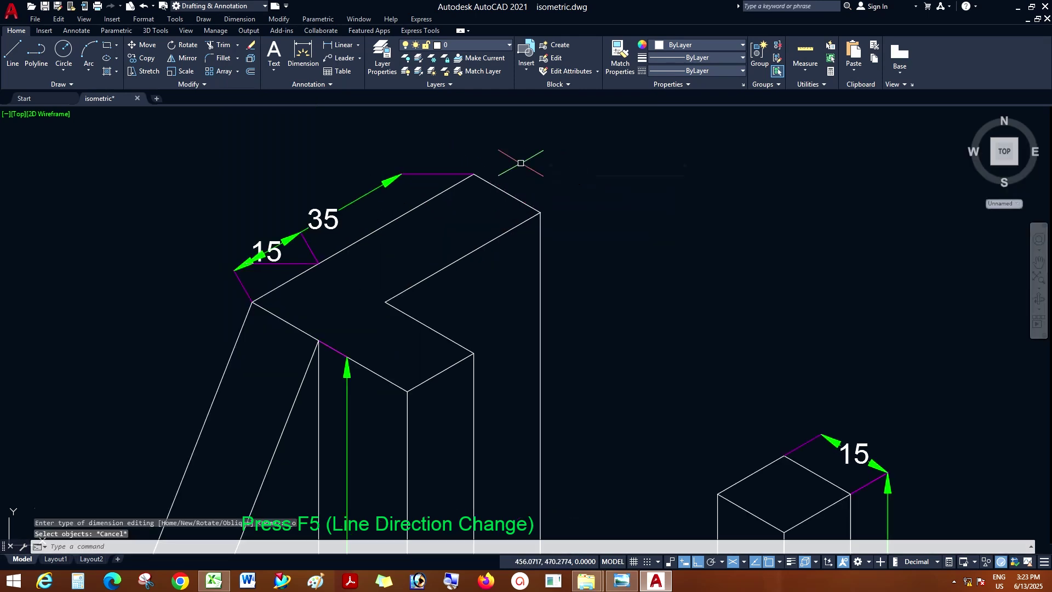
# - Undo the last oblique change on the tall wall's longer rear-left top edge dimension
pyautogui.hotkey('ctrl', 'z')
pyautogui.hotkey('ctrl', 'z')
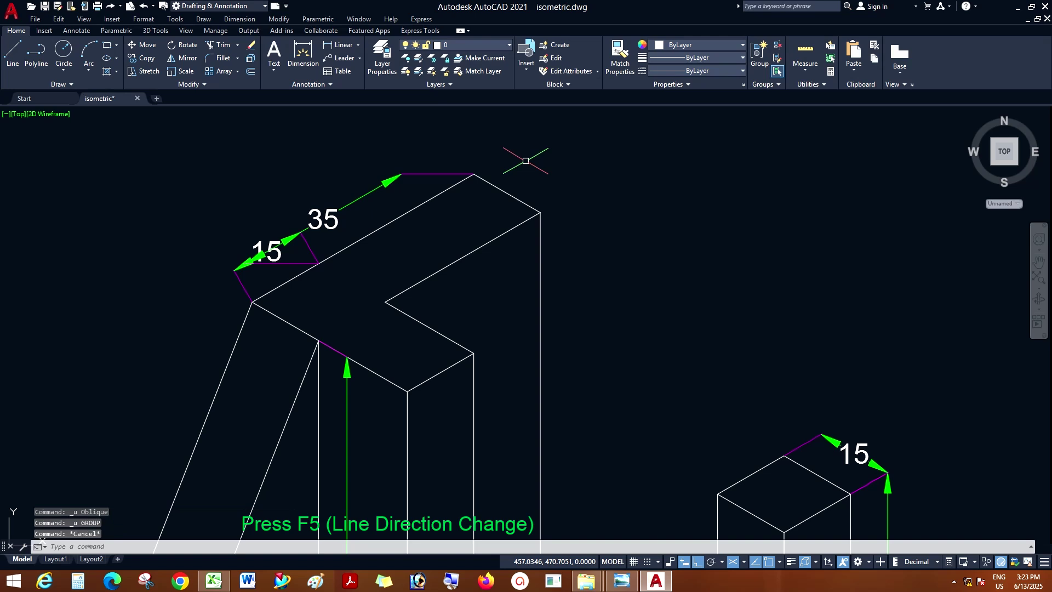
pyautogui.hotkey('ctrl', 'z')
# - Oblique the longer rear-left top edge dimension of the tall wall to match the direction of the wall's short rear-right top edge
pyautogui.click(239, 18)
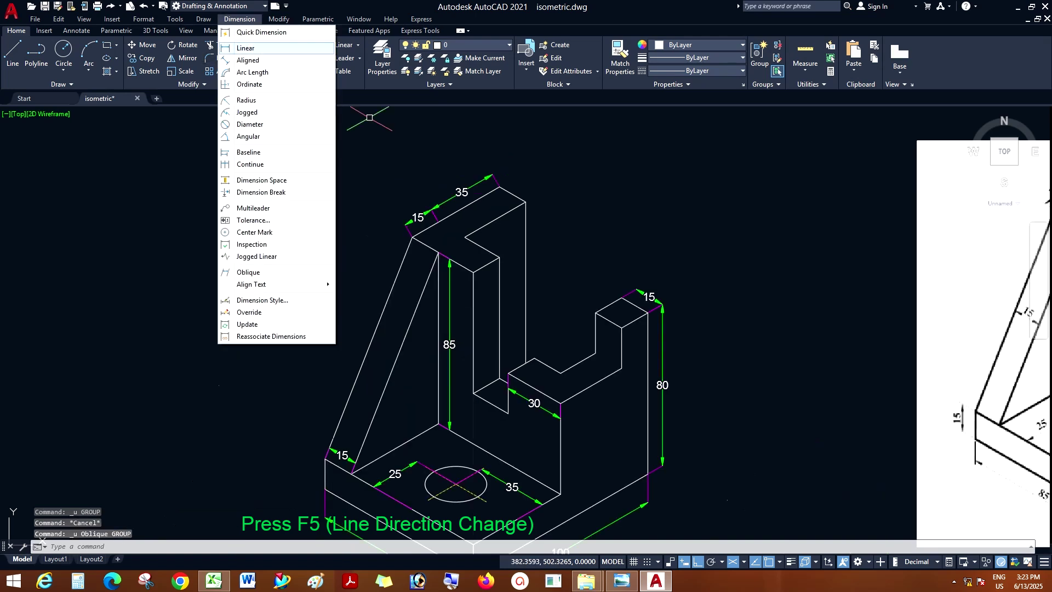
pyautogui.click(248, 272)
pyautogui.scroll(5, 452, 203)
pyautogui.click(493, 164)
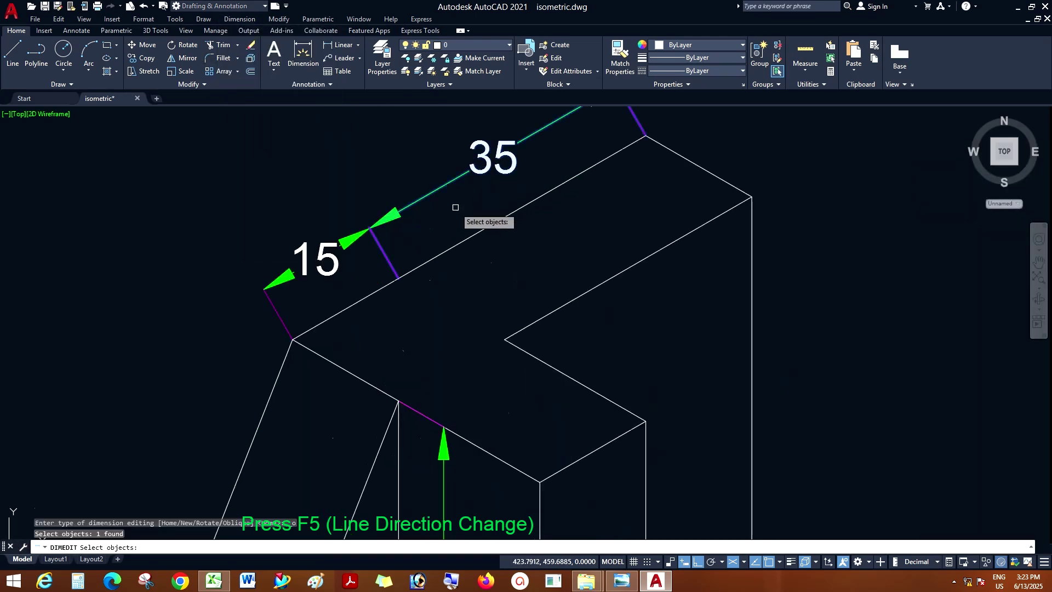
pyautogui.press('Return')
pyautogui.click(646, 136)
pyautogui.click(681, 149)
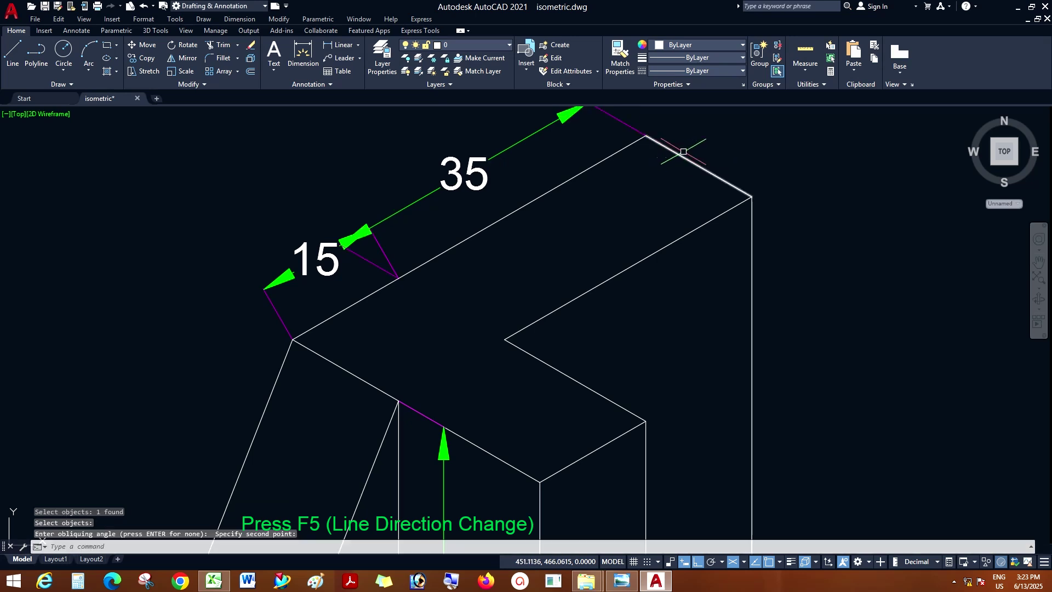
# - Oblique the shorter rear-left top edge dimension of the tall wall to match the direction of the wall's front-left top edge
pyautogui.rightClick(699, 146)
pyautogui.click(704, 151)
pyautogui.click(356, 252)
pyautogui.press('Return')
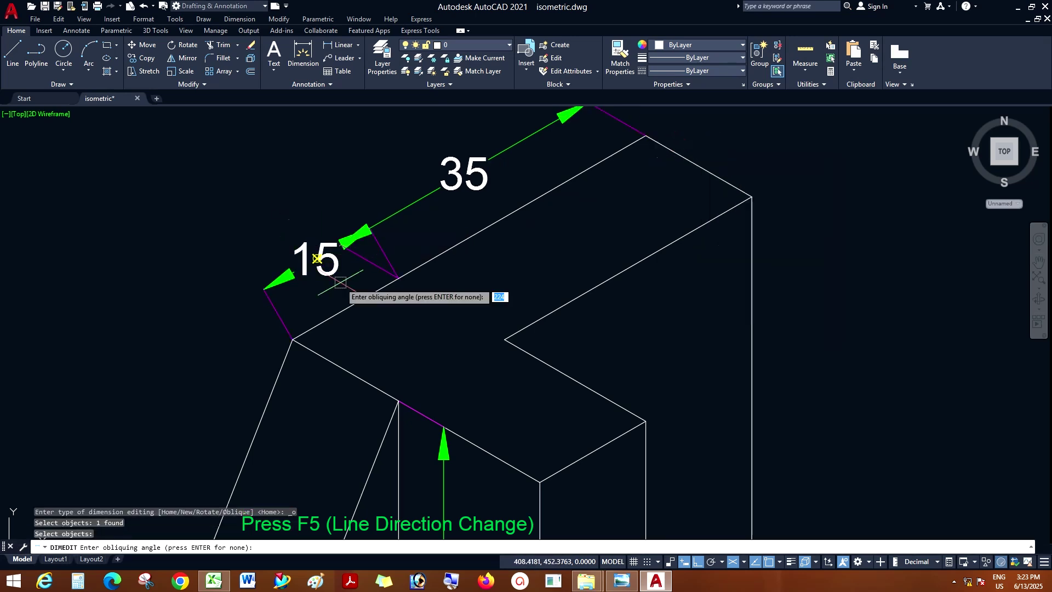
pyautogui.click(324, 357)
pyautogui.click(340, 365)
pyautogui.scroll(-5, 303, 336)
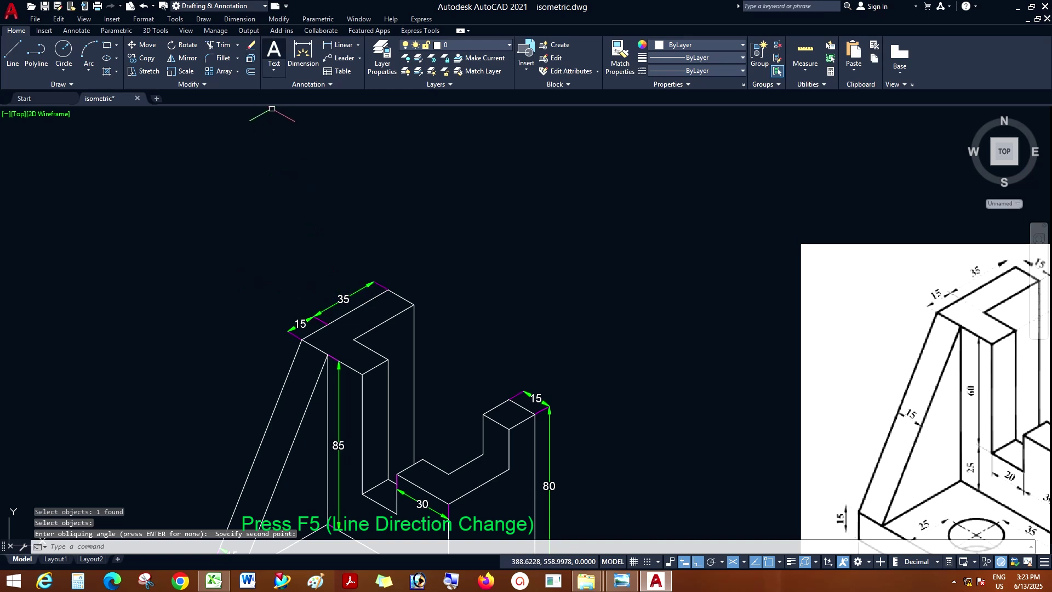
pyautogui.click(240, 19)
pyautogui.click(245, 48)
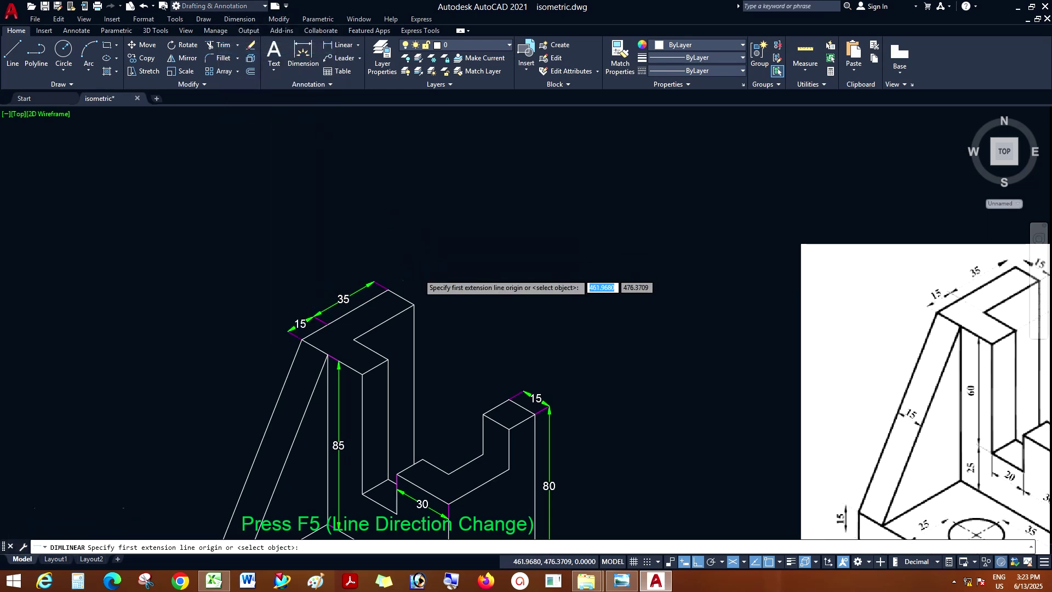
pyautogui.scroll(5, 343, 318)
pyautogui.click(336, 313)
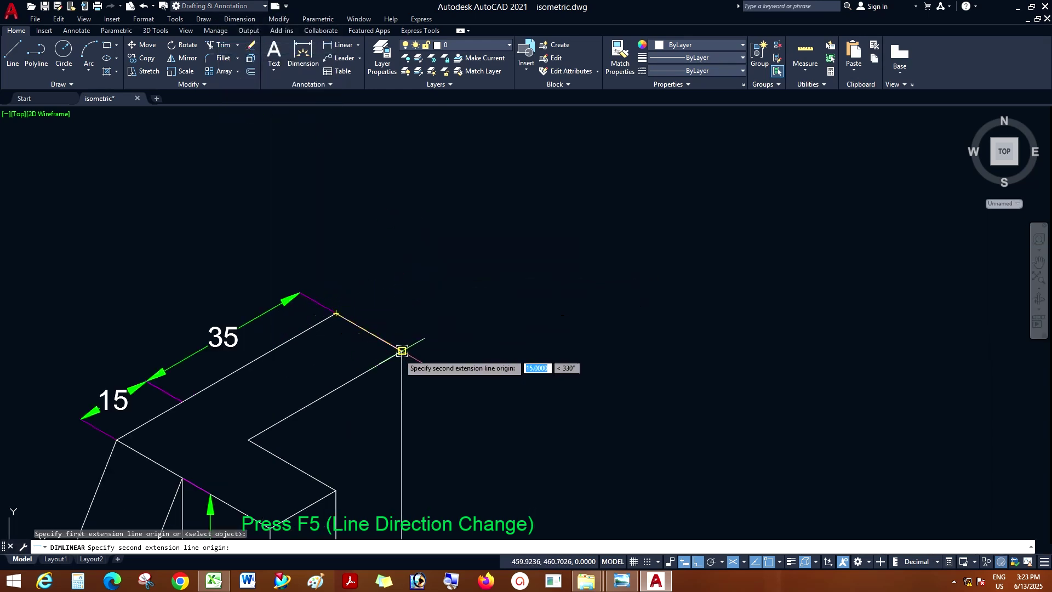
pyautogui.click(403, 352)
pyautogui.press('Escape')
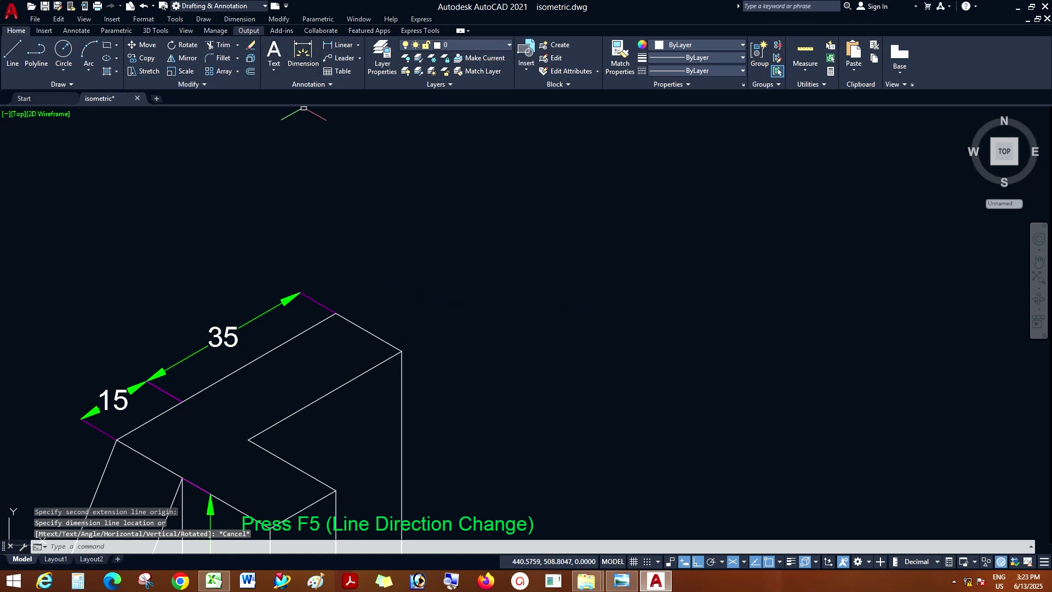
# - Add an aligned dimension to the short rear-right edge of the tall wall's top face, placed outside the wall
pyautogui.click(240, 18)
pyautogui.click(246, 61)
pyautogui.scroll(3, 351, 318)
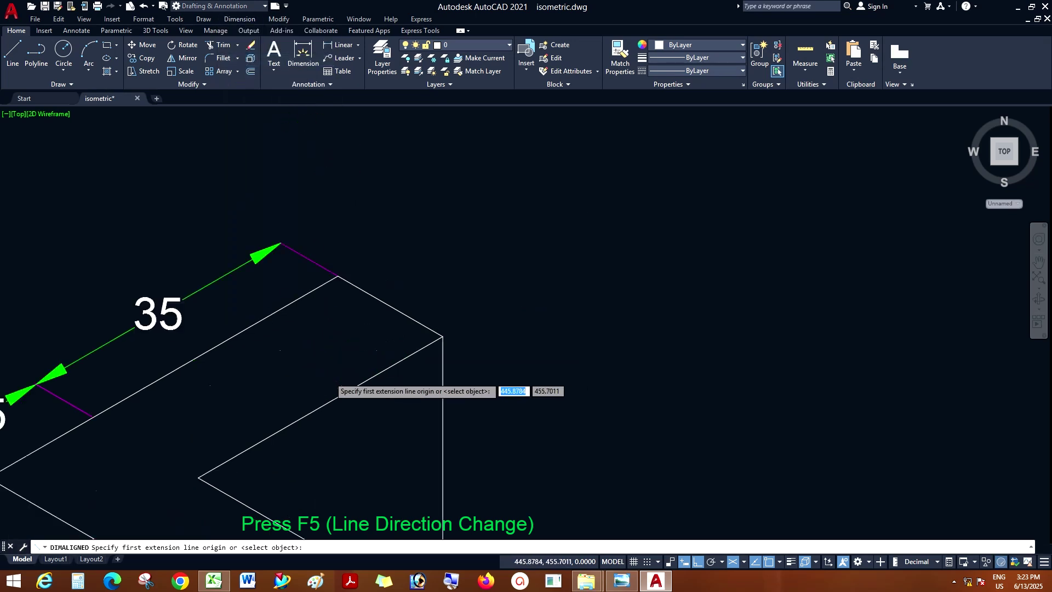
pyautogui.click(389, 222)
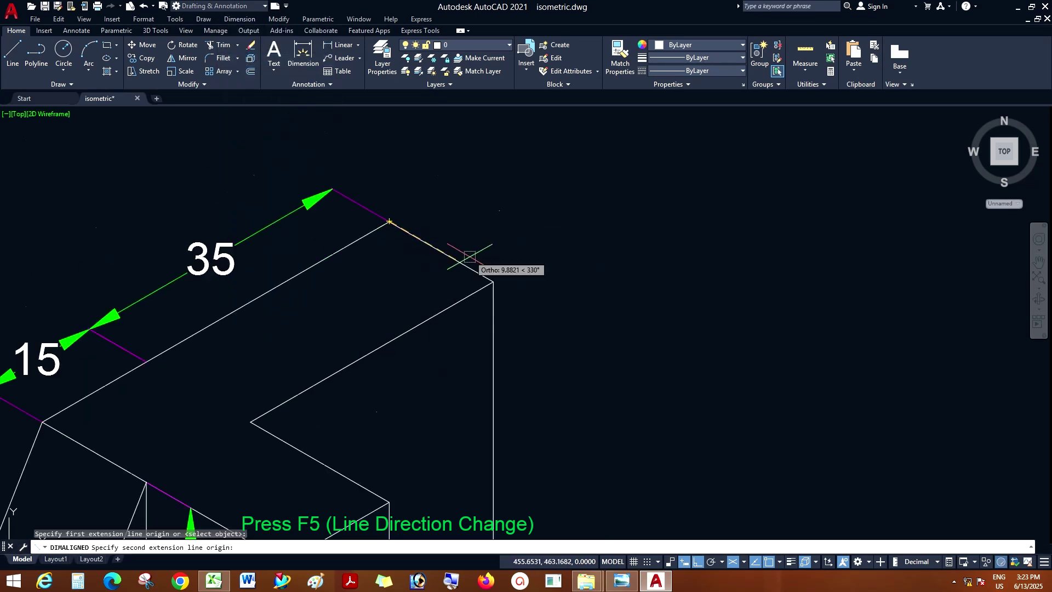
pyautogui.click(493, 281)
pyautogui.click(520, 245)
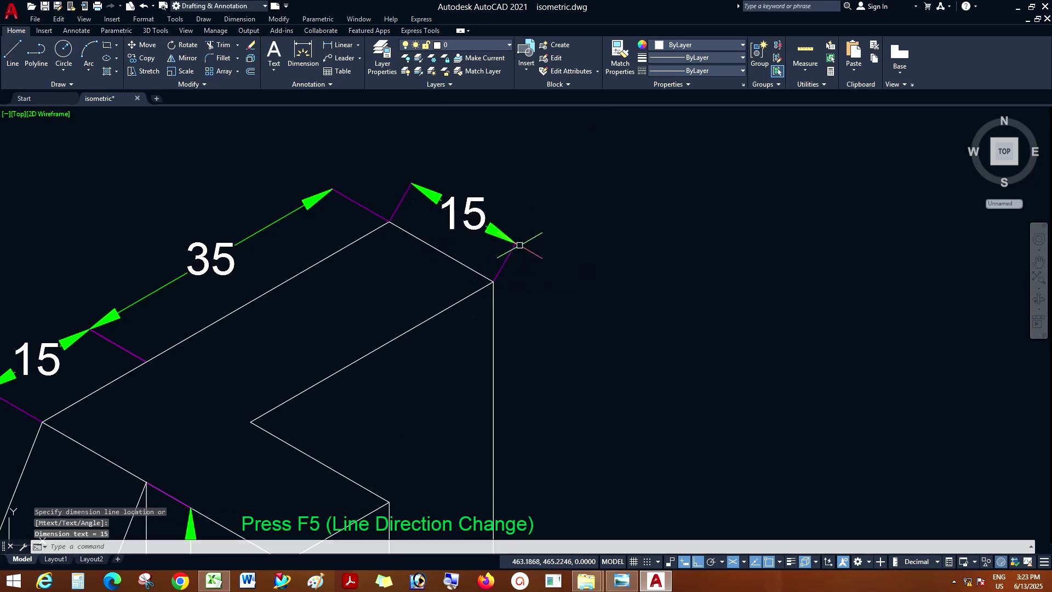
# - Oblique the short rear-right top edge dimension to match the direction of the top face's adjacent long inner edge
pyautogui.click(239, 18)
pyautogui.click(248, 272)
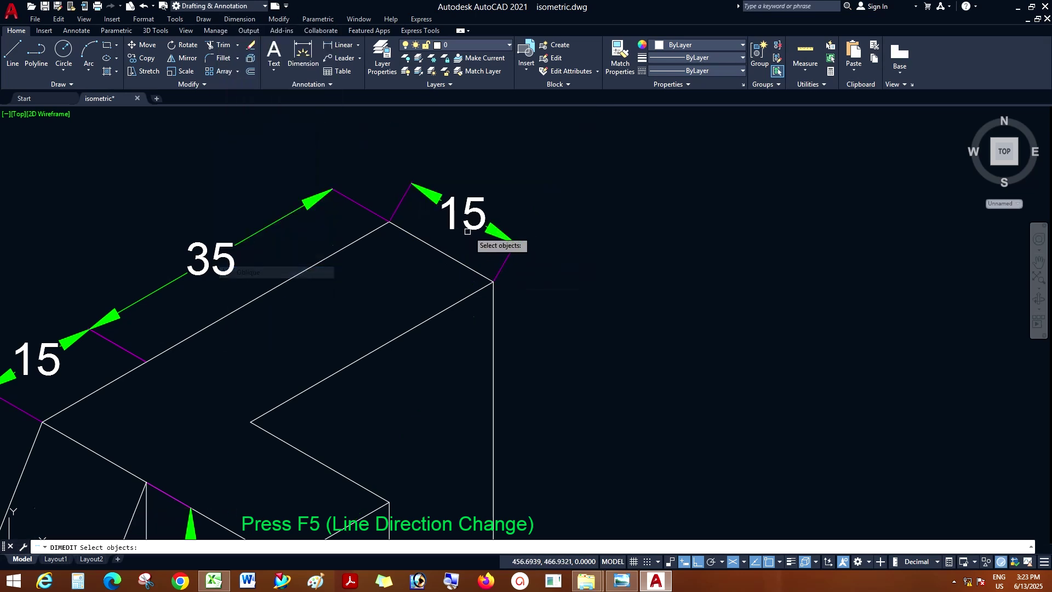
pyautogui.click(495, 231)
pyautogui.press('Return')
pyautogui.click(467, 295)
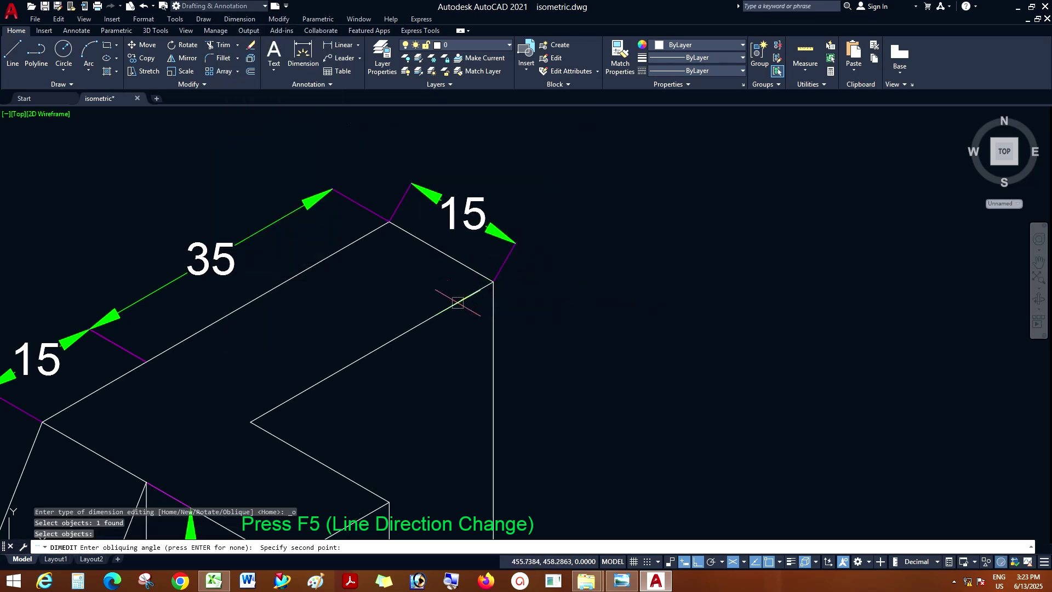
# - Add an aligned dimension to the lower block's step edge, from its inner corner to the foot of the raised post, placed above it
pyautogui.scroll(-8, 482, 285)
pyautogui.scroll(2, 560, 294)
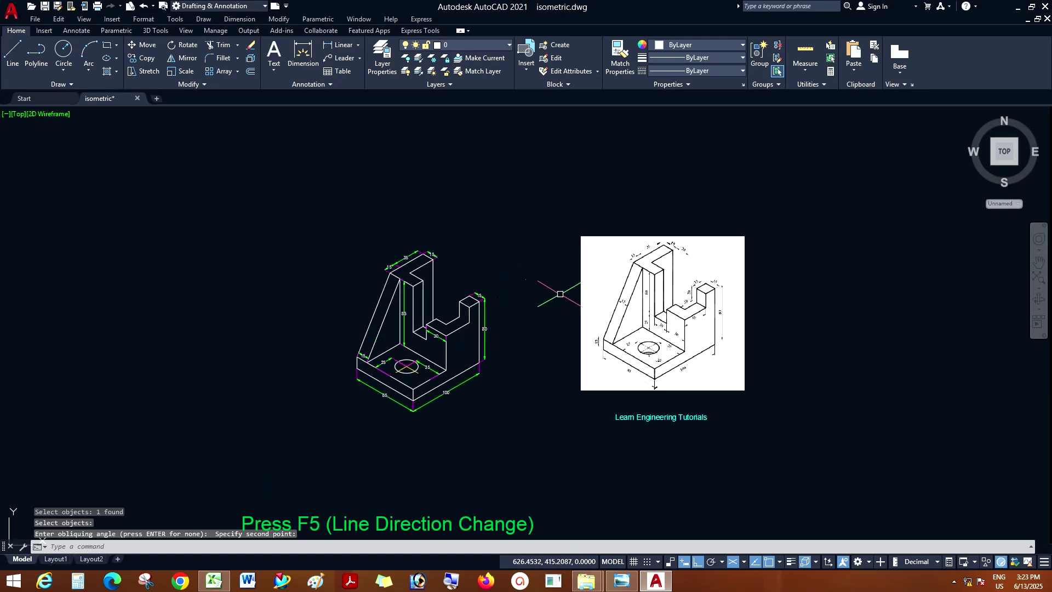
pyautogui.scroll(4, 509, 294)
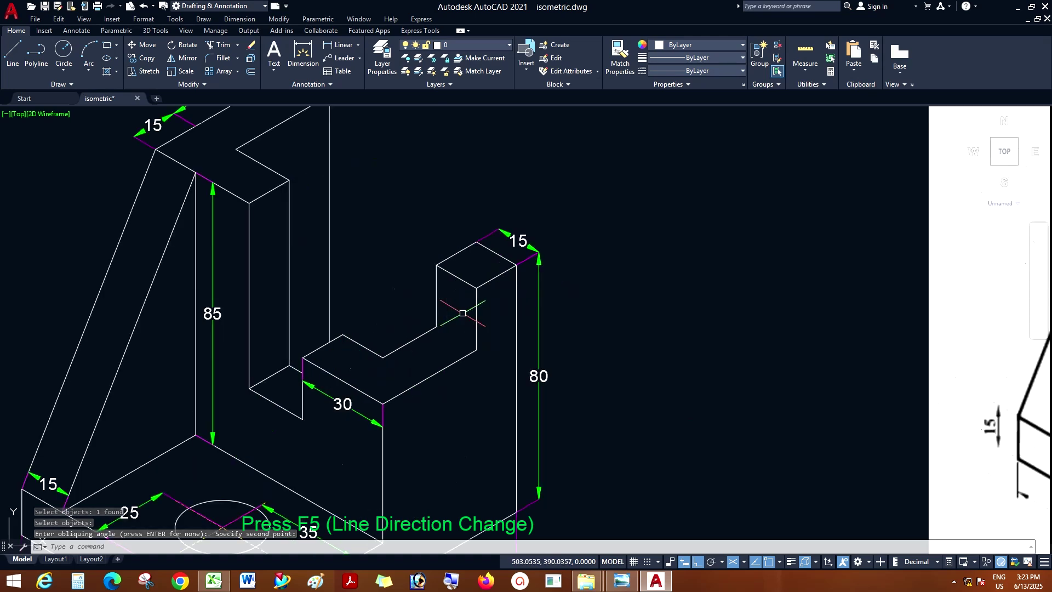
pyautogui.click(240, 18)
pyautogui.click(247, 60)
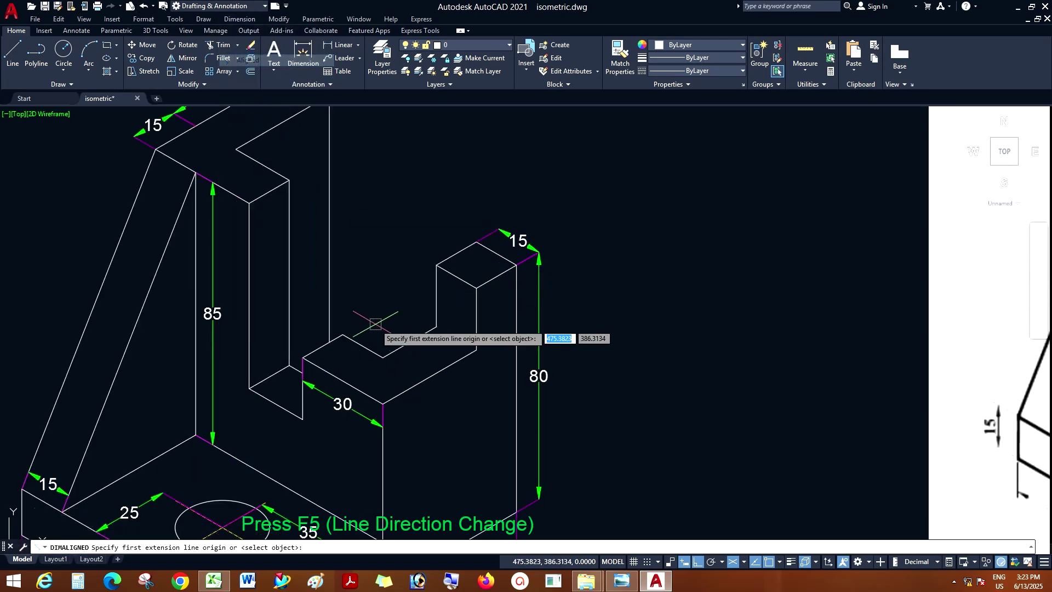
pyautogui.click(383, 357)
pyautogui.click(437, 327)
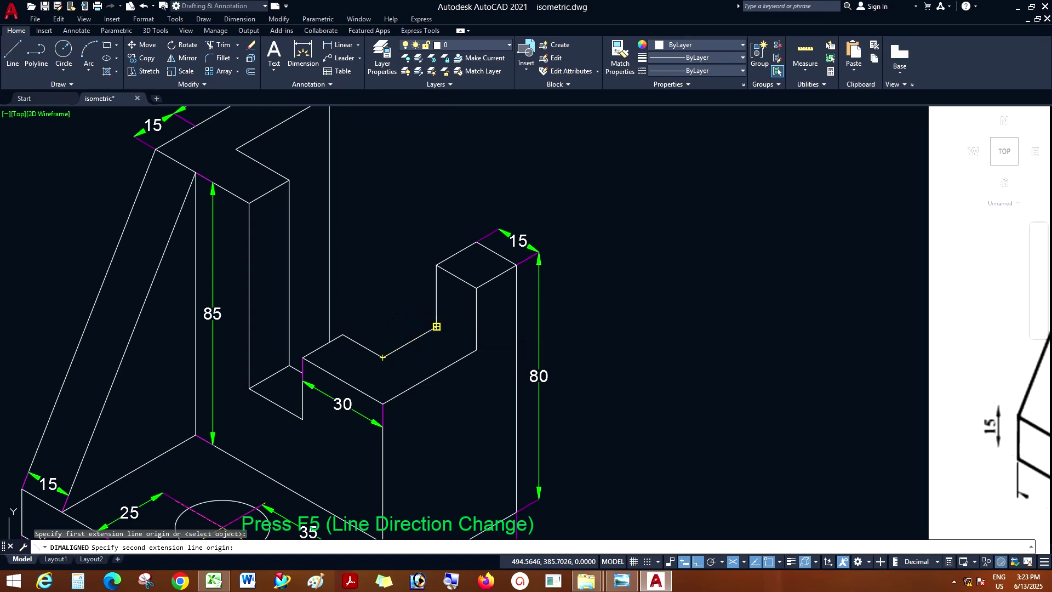
pyautogui.click(406, 312)
# - Add an aligned dimension to the rear-left edge of the raised post's top face, placed outside
pyautogui.rightClick(412, 226)
pyautogui.click(438, 232)
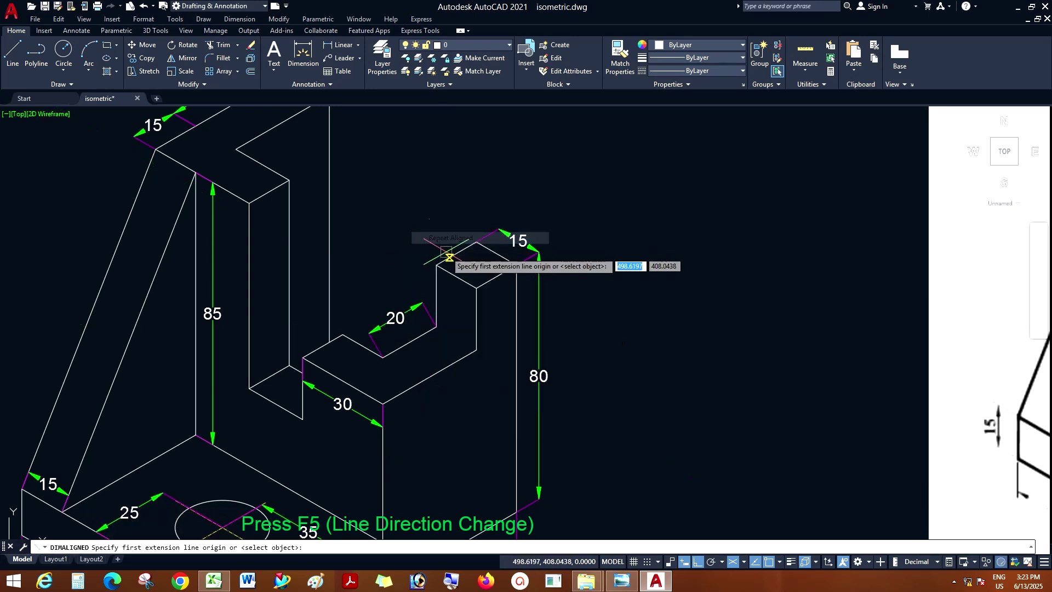
pyautogui.click(436, 265)
pyautogui.click(477, 242)
pyautogui.click(466, 228)
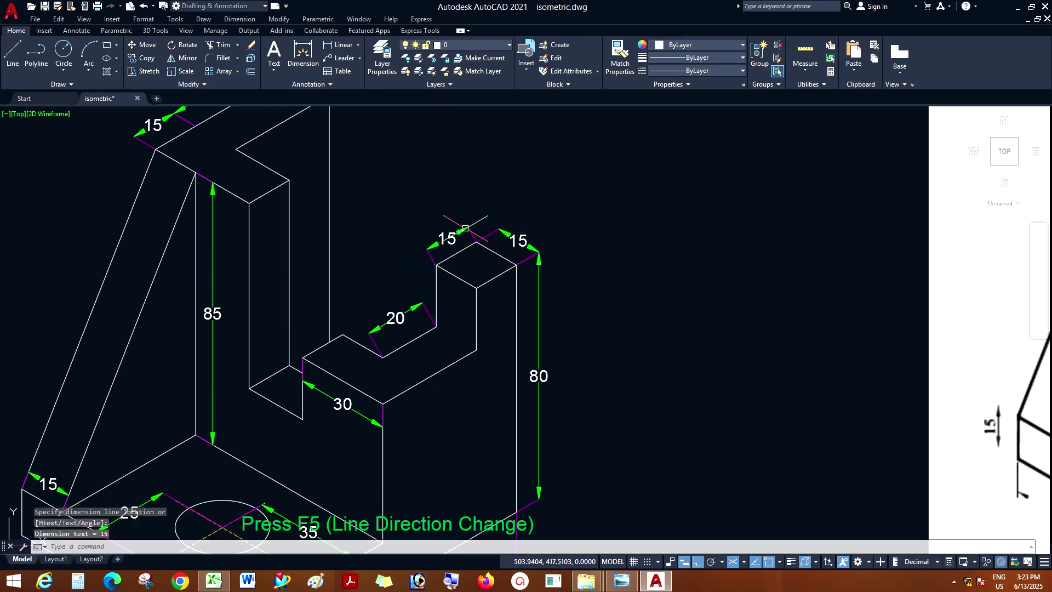
# - Oblique the step edge's dimension to match the direction of the short step edge meeting it at the inner corner
pyautogui.click(240, 19)
pyautogui.click(247, 273)
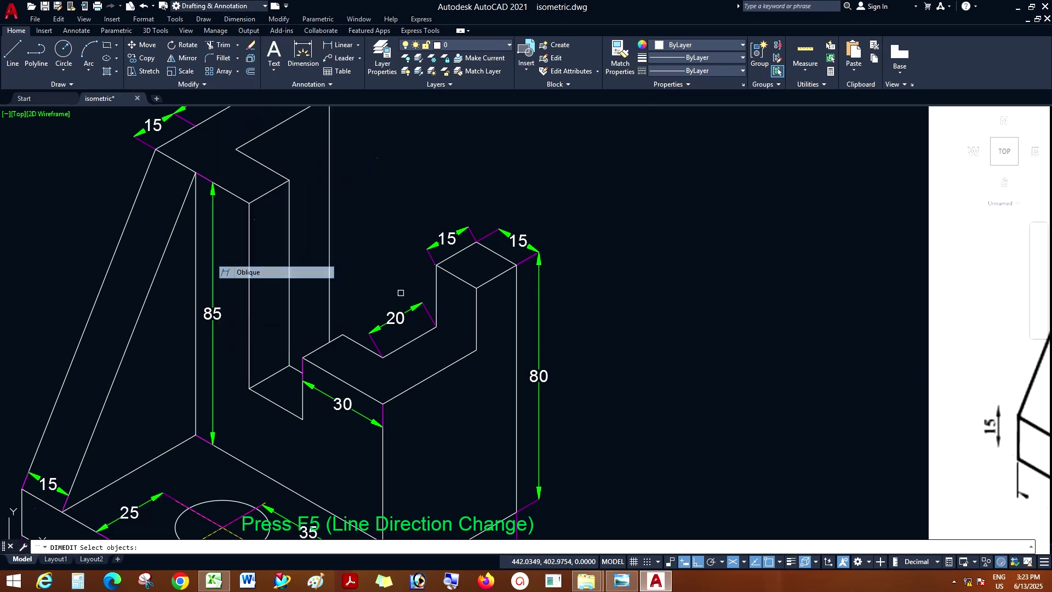
pyautogui.click(410, 308)
pyautogui.press('Return')
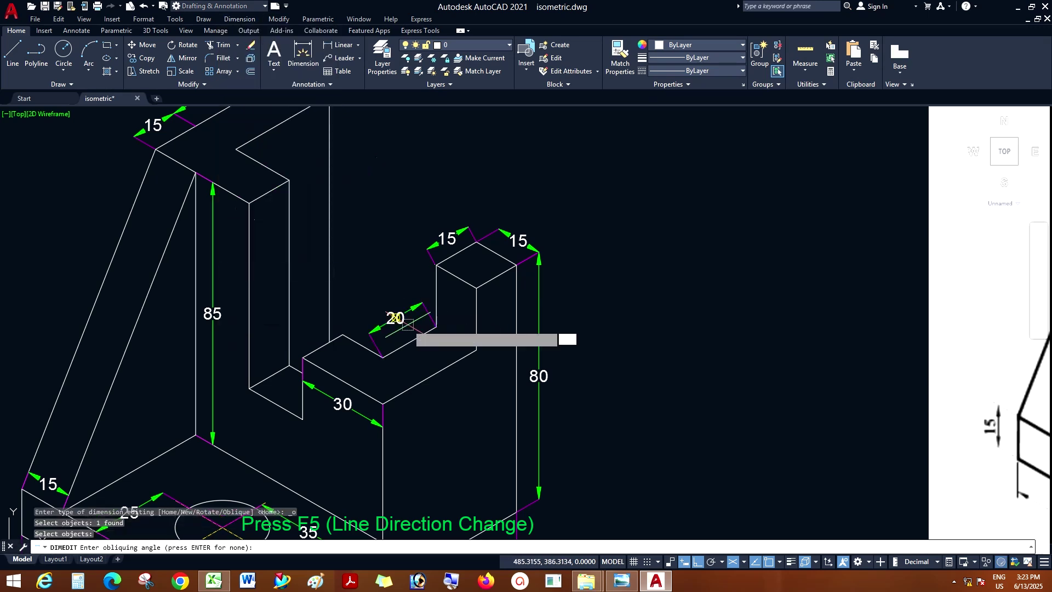
pyautogui.click(362, 346)
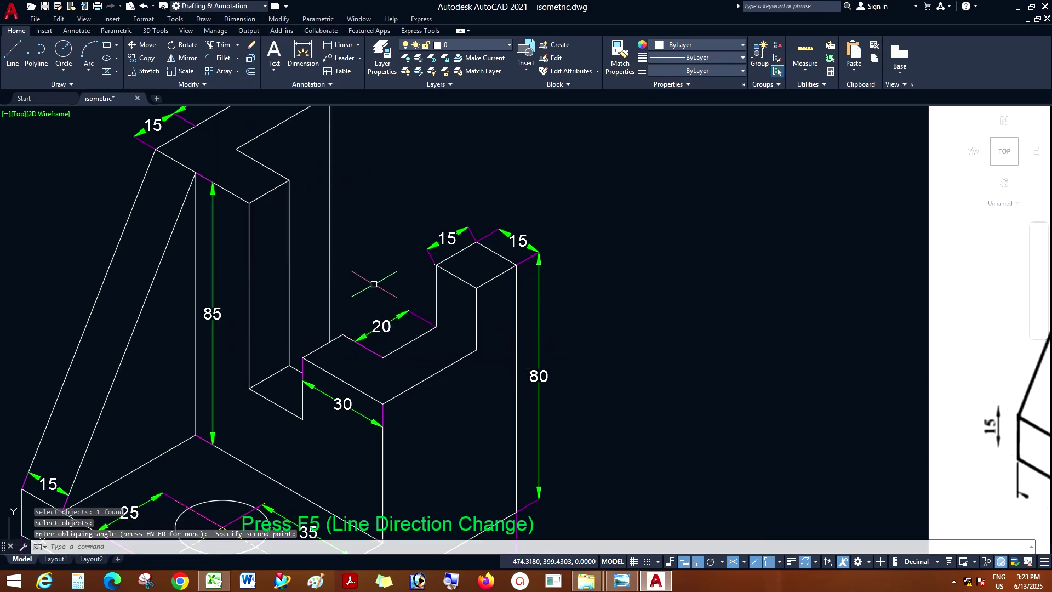
# - Oblique the raised post's rear-left top edge dimension to match the direction of the post's front-left top edge
pyautogui.rightClick(373, 284)
pyautogui.click(395, 291)
pyautogui.press('Return')
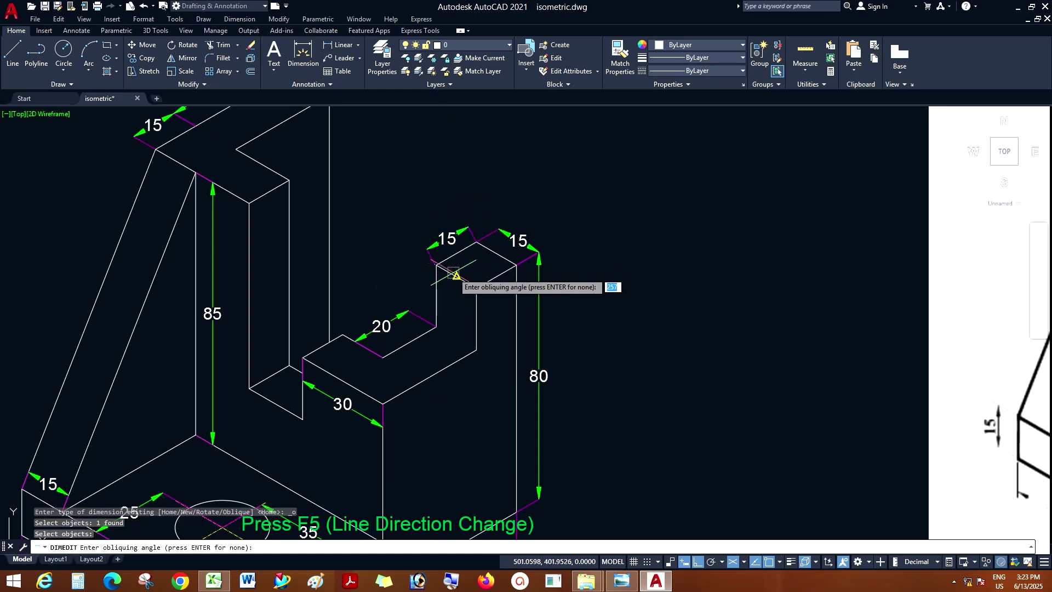
pyautogui.click(456, 275)
pyautogui.click(438, 266)
# - Add an aligned dimension to the tall wall's front vertical edge, from its lower corner to the top corner, placed just beside the edge
pyautogui.scroll(-2, 448, 209)
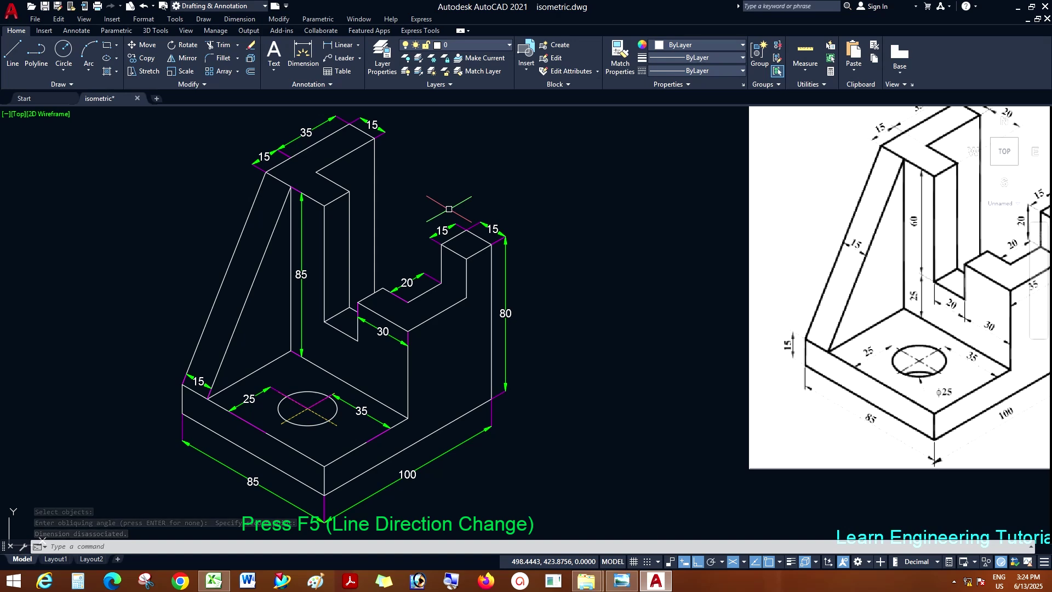
pyautogui.click(240, 18)
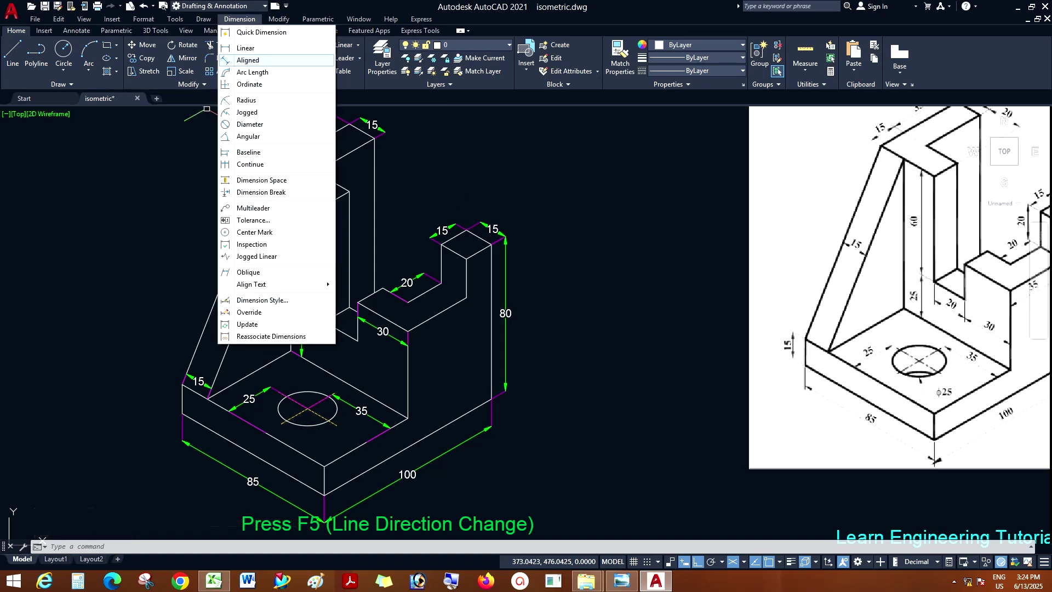
pyautogui.click(248, 59)
pyautogui.scroll(3, 341, 307)
pyautogui.click(339, 310)
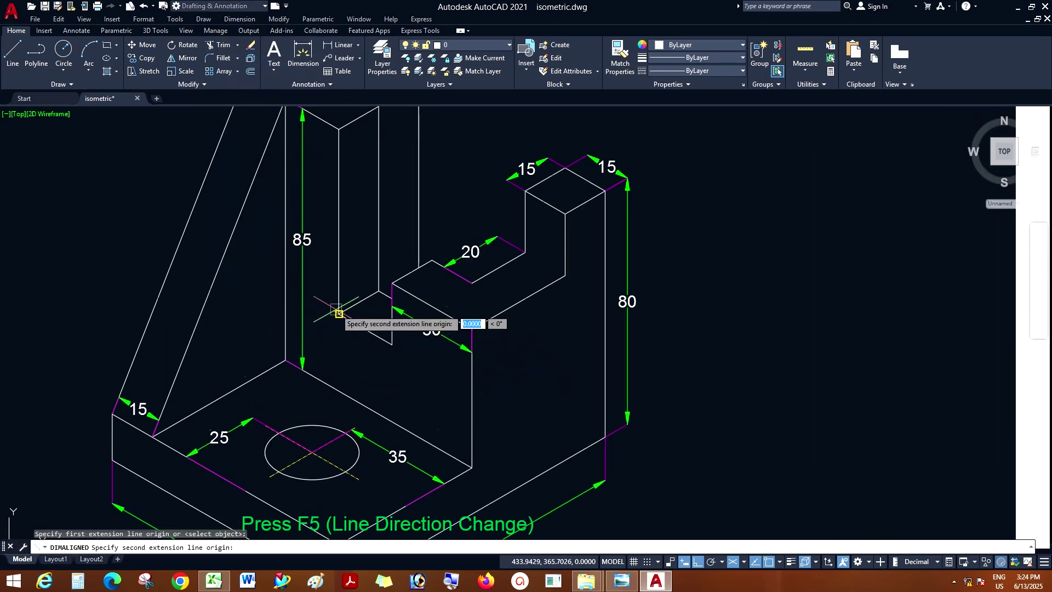
pyautogui.click(343, 128)
pyautogui.click(327, 161)
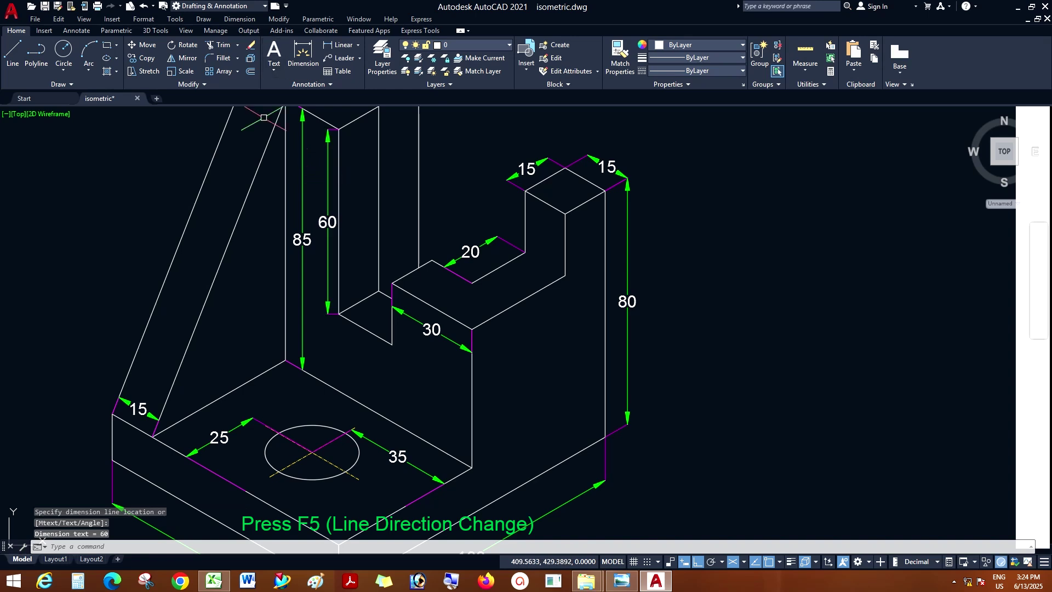
# - Oblique the tall wall's front vertical edge dimension to match the direction of the sloping edge at the wall's lower corner
pyautogui.click(239, 19)
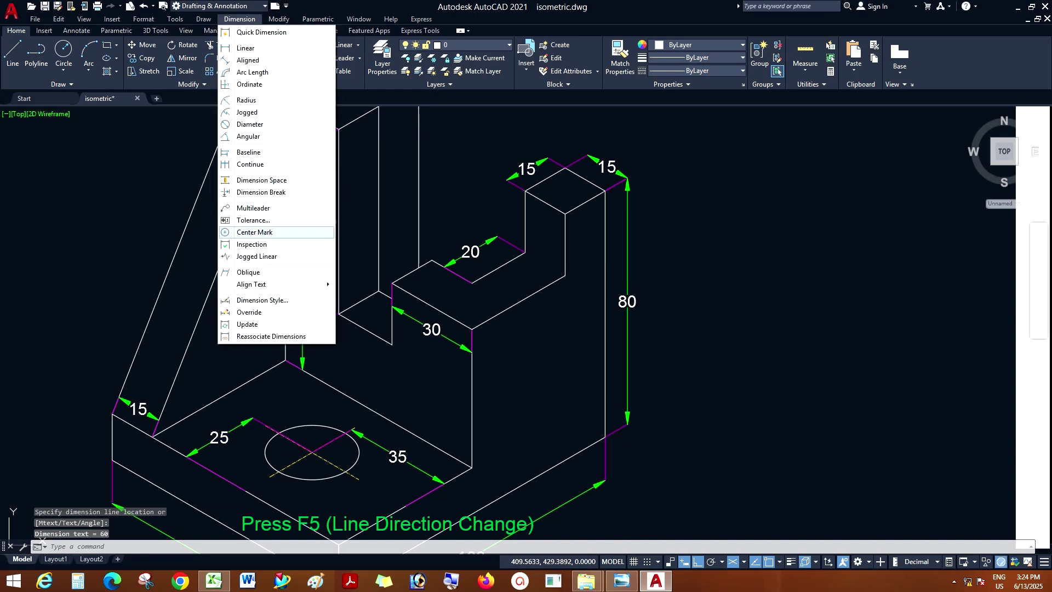
pyautogui.click(248, 272)
pyautogui.click(328, 222)
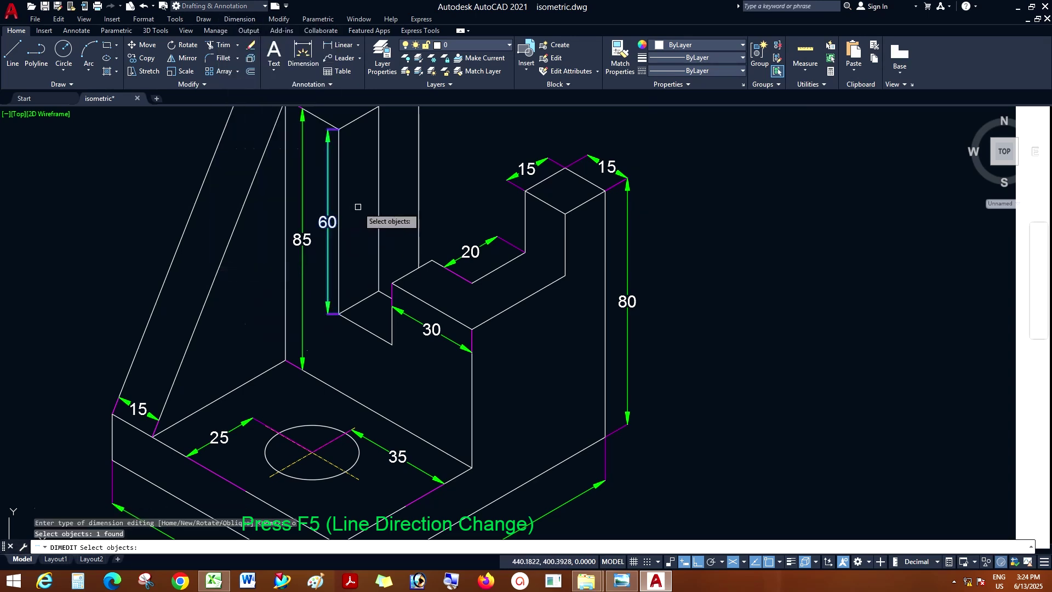
pyautogui.press('Return')
pyautogui.click(346, 313)
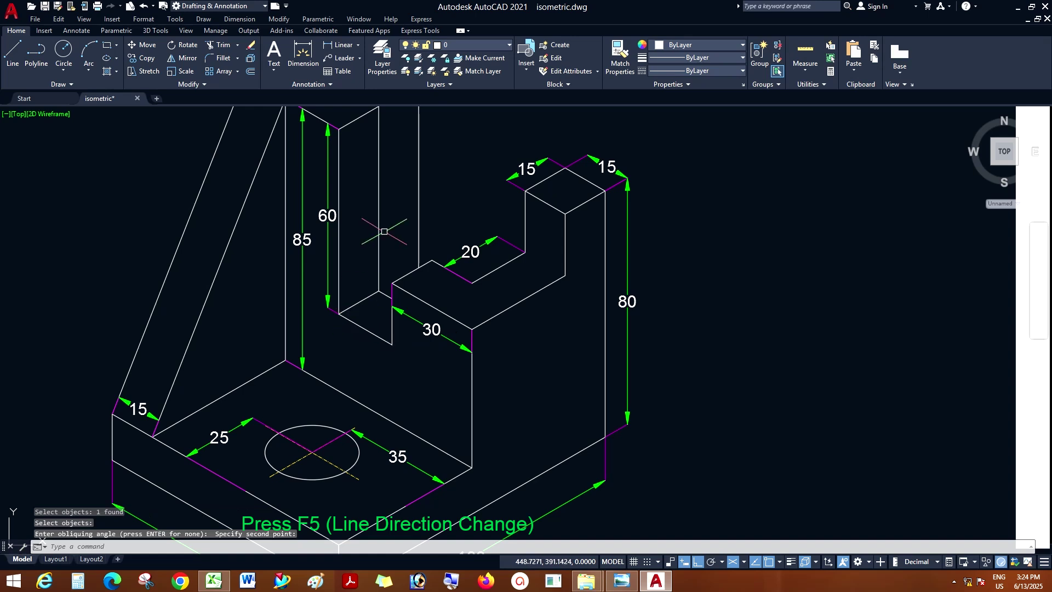
# - Add an aligned dimension to the raised post's front vertical edge, from the step level up to the post's top corner, placed just beside the edge
pyautogui.click(239, 18)
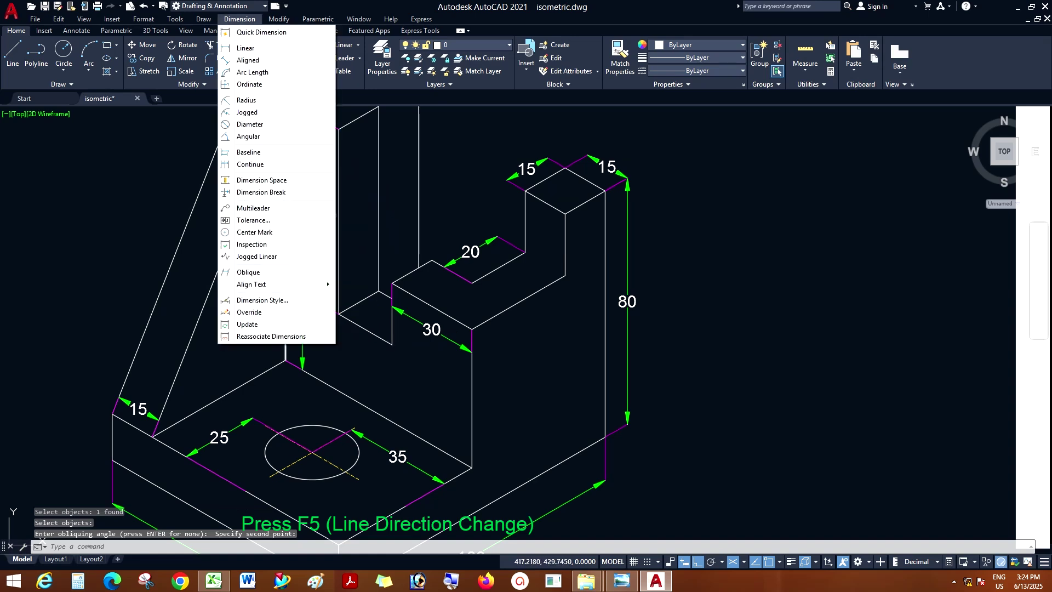
pyautogui.click(248, 60)
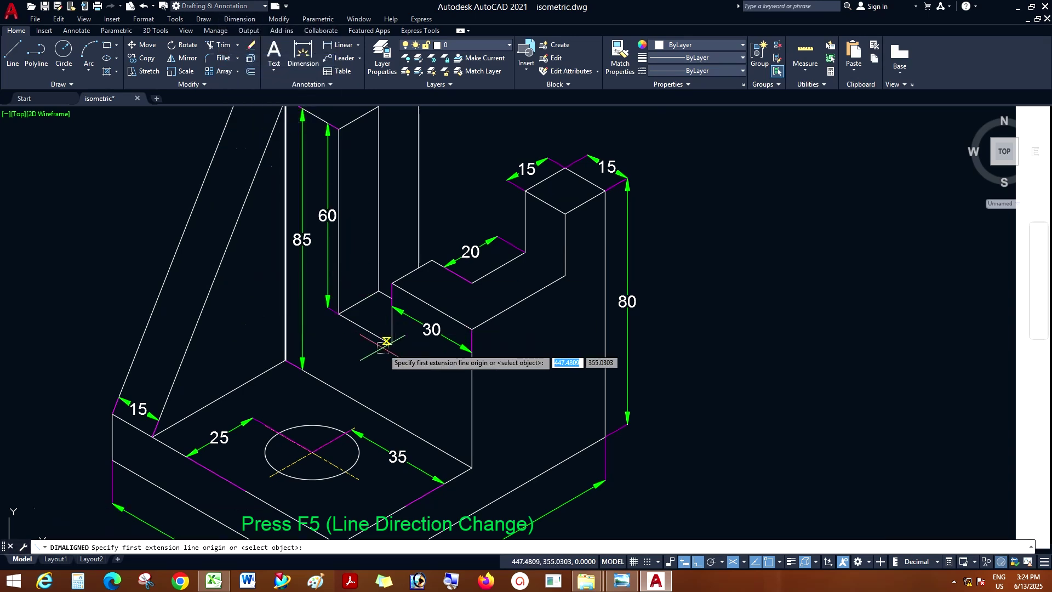
pyautogui.click(565, 275)
pyautogui.click(565, 214)
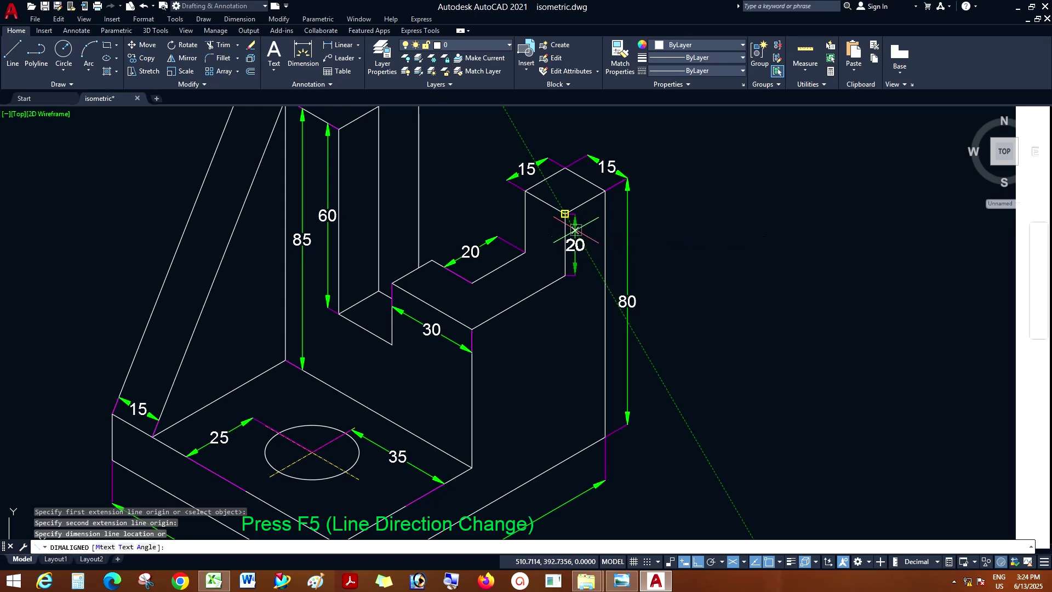
pyautogui.click(574, 233)
# - Oblique the raised post's front vertical edge dimension to match the direction of the step's long front-right top edge
pyautogui.click(240, 19)
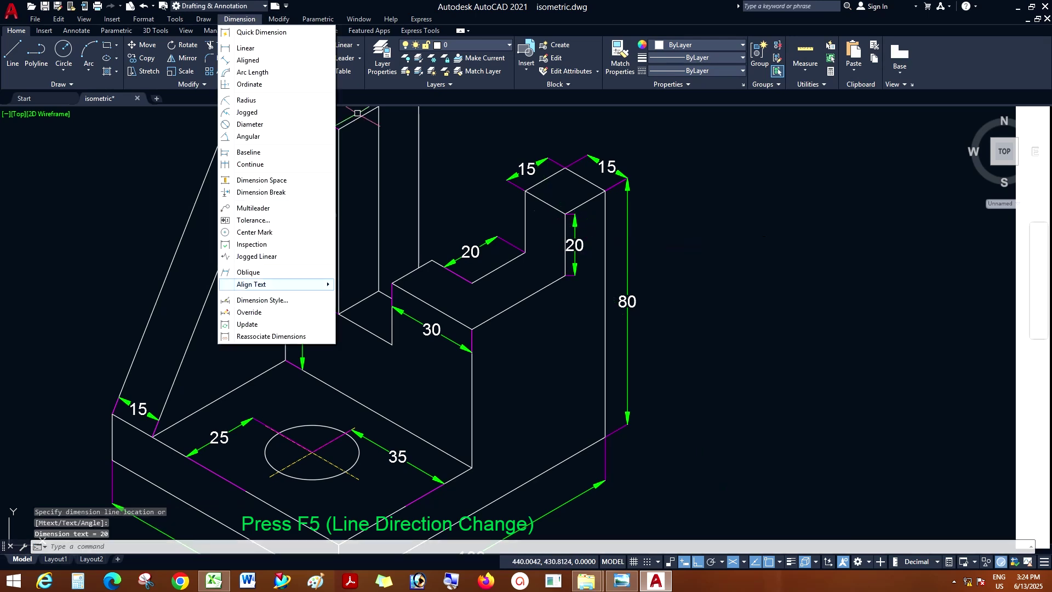
pyautogui.click(248, 272)
pyautogui.click(574, 241)
pyautogui.press('Return')
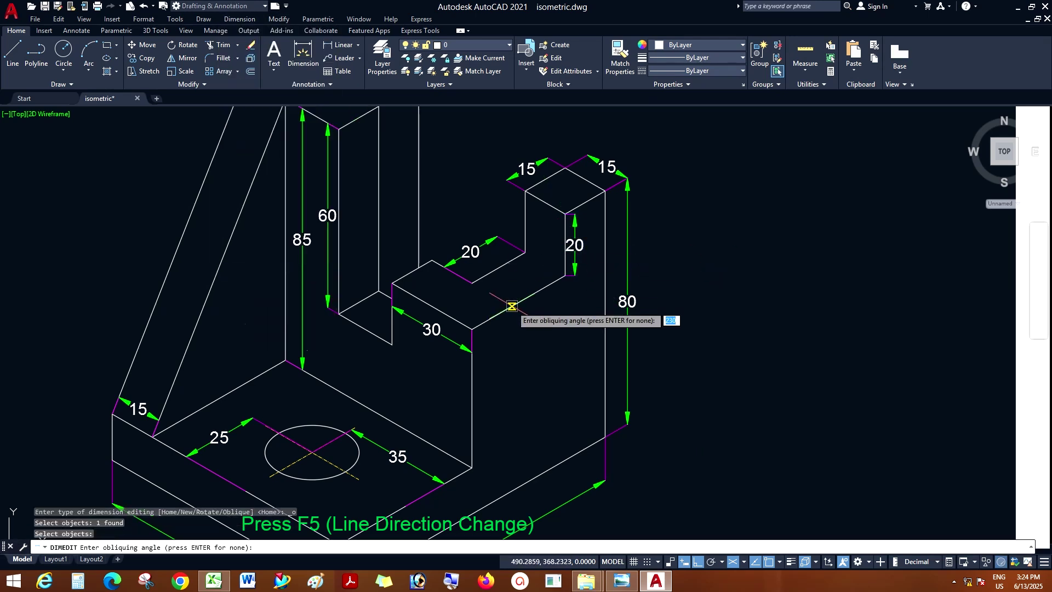
pyautogui.click(512, 306)
pyautogui.click(530, 296)
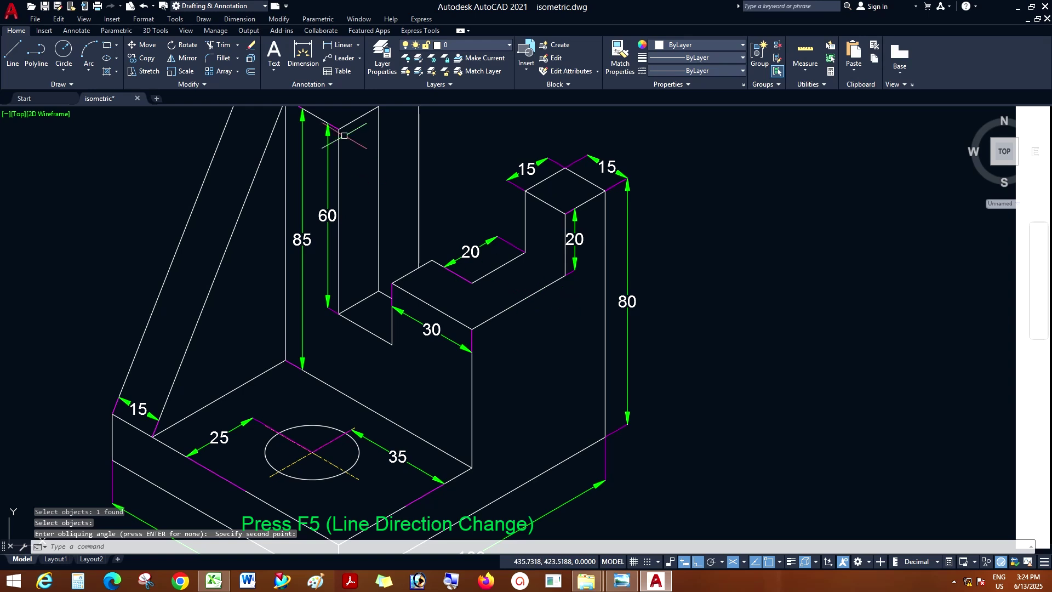
# - Add an aligned dimension to the step's long front-right top edge, from its front corner to the post's foot, placed just below the edge
pyautogui.click(239, 18)
pyautogui.click(249, 60)
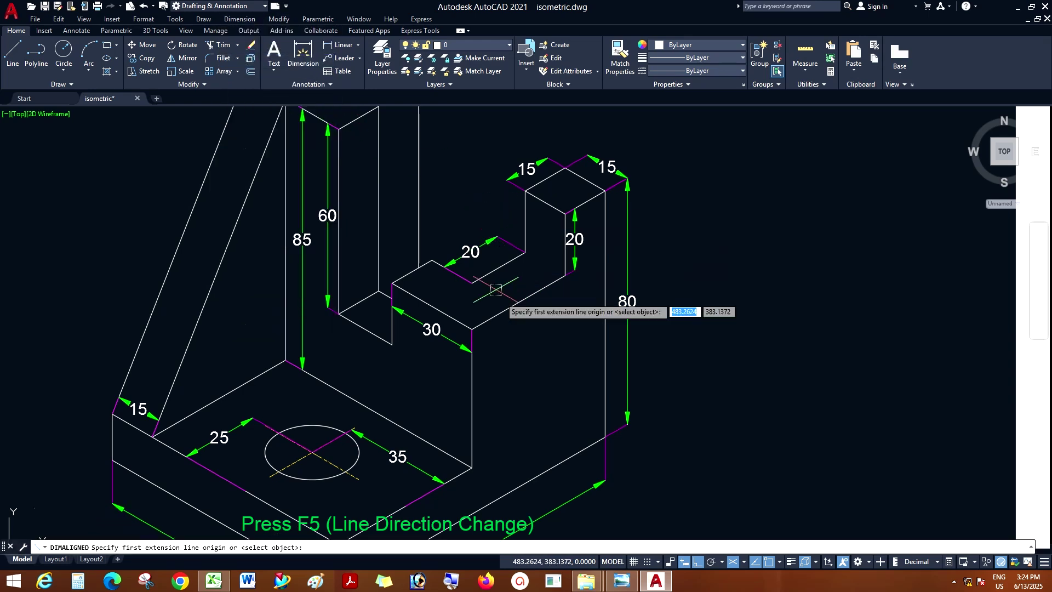
pyautogui.click(471, 329)
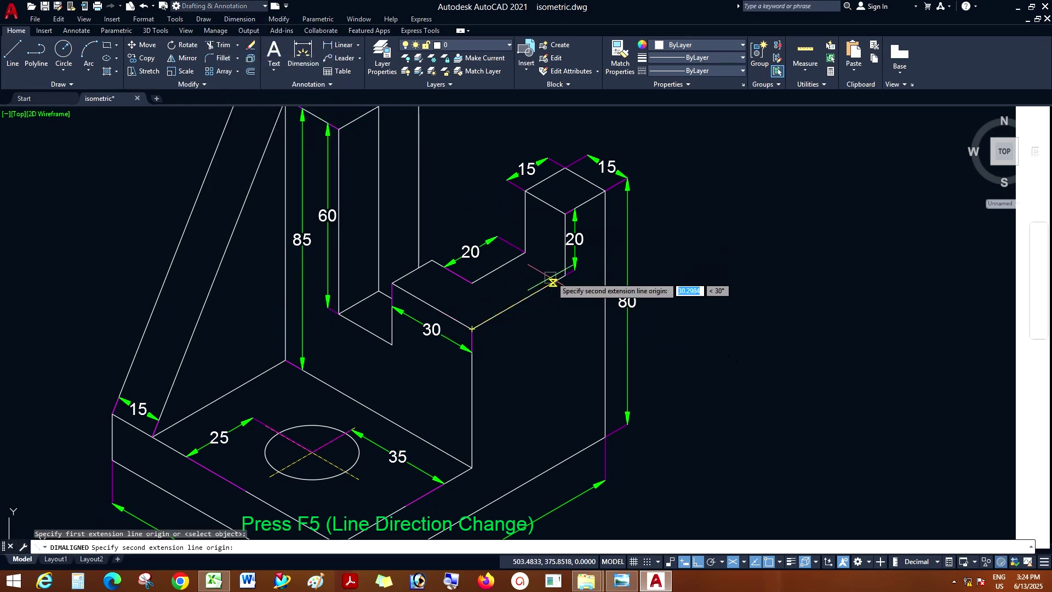
pyautogui.click(565, 275)
pyautogui.click(560, 298)
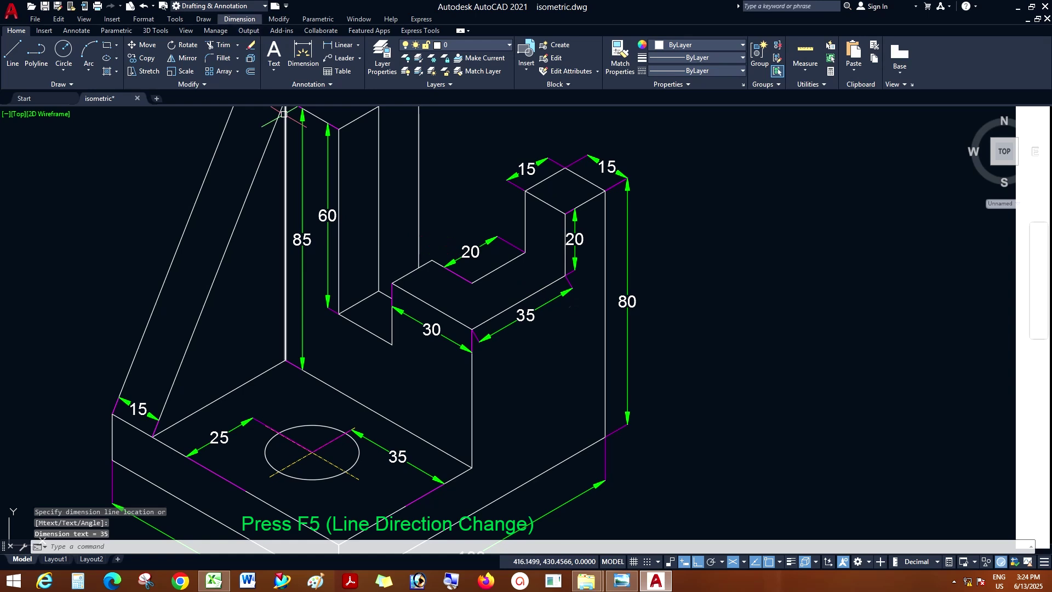
# - Oblique the step's front-right top edge dimension to match the vertical edge below the step's front corner
pyautogui.click(240, 18)
pyautogui.click(249, 271)
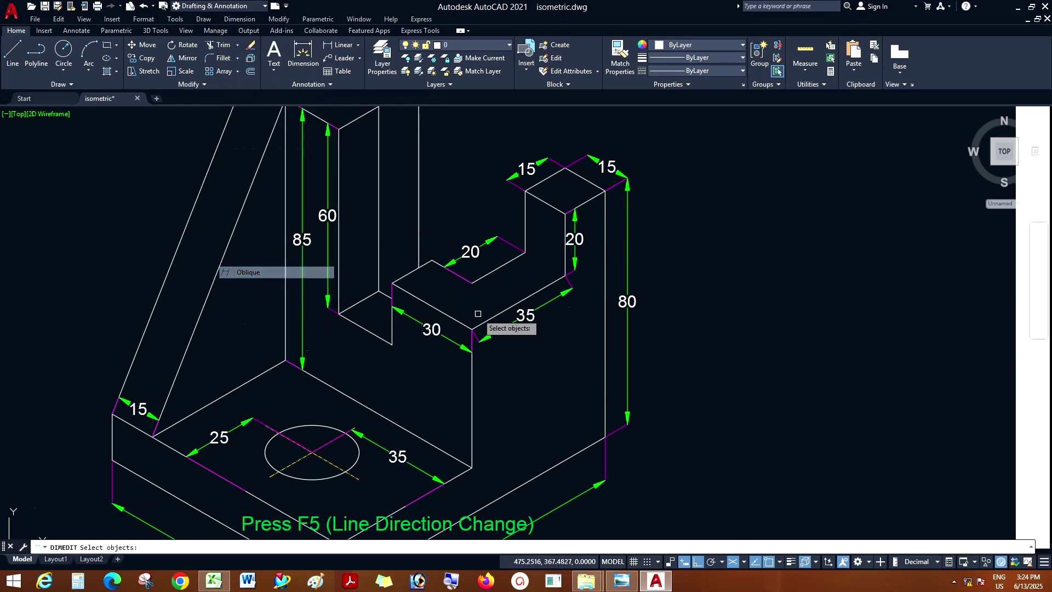
pyautogui.click(525, 315)
pyautogui.press('Return')
pyautogui.click(472, 397)
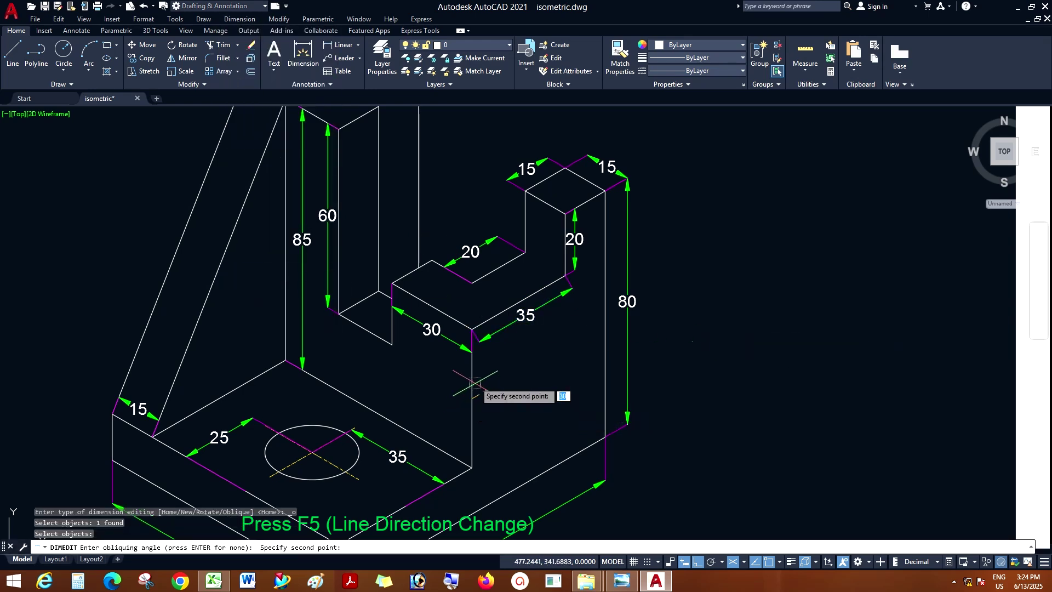
pyautogui.click(476, 377)
# - Add an aligned dimension to the inner notch edge on the tall wall's top face, placed just above the edge
pyautogui.scroll(-4, 491, 258)
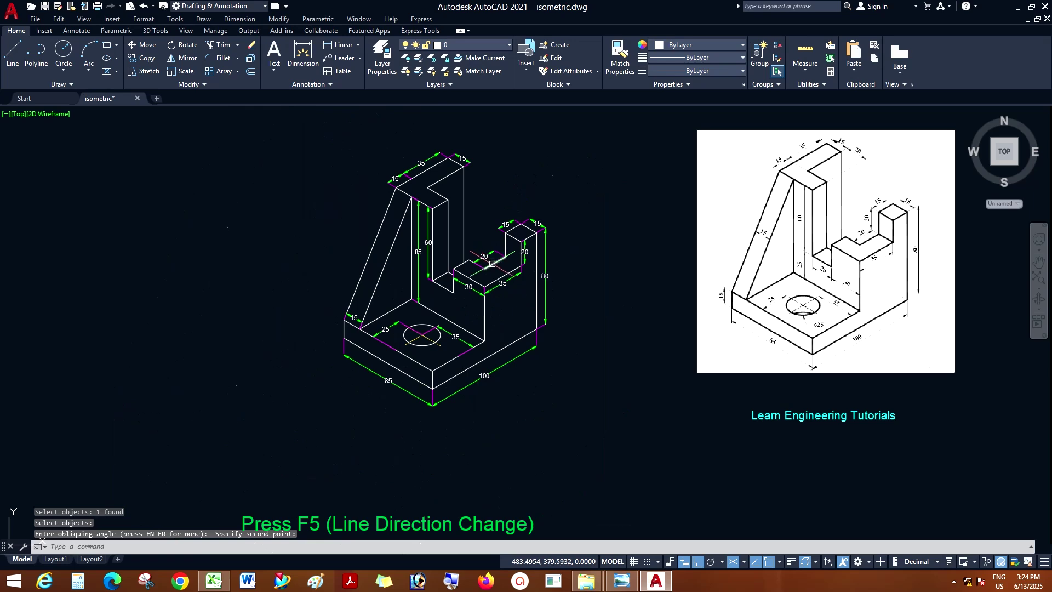
pyautogui.scroll(4, 459, 301)
pyautogui.scroll(-2, 387, 315)
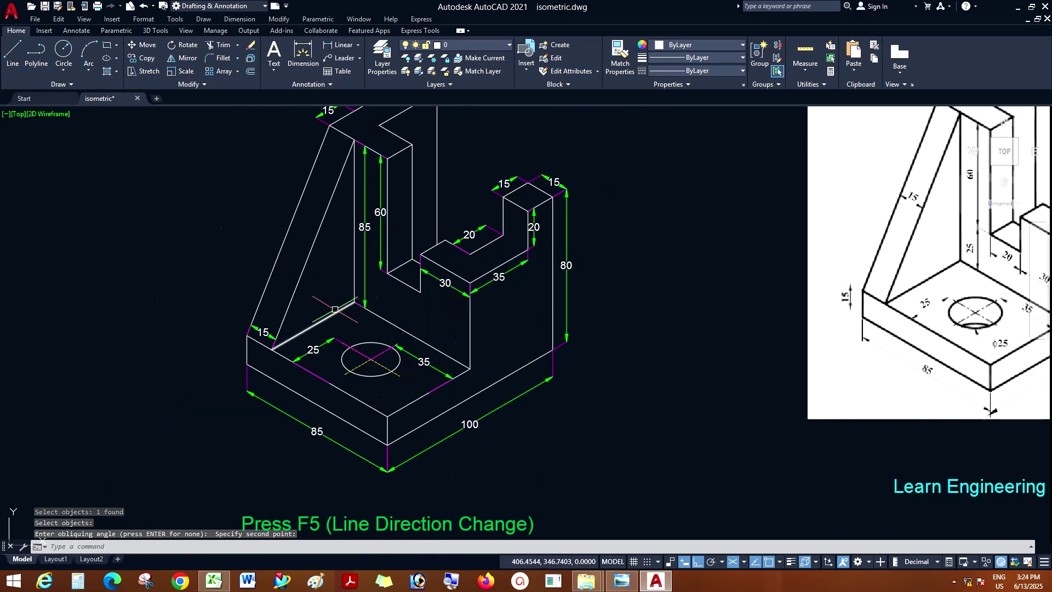
pyautogui.scroll(-2, 335, 309)
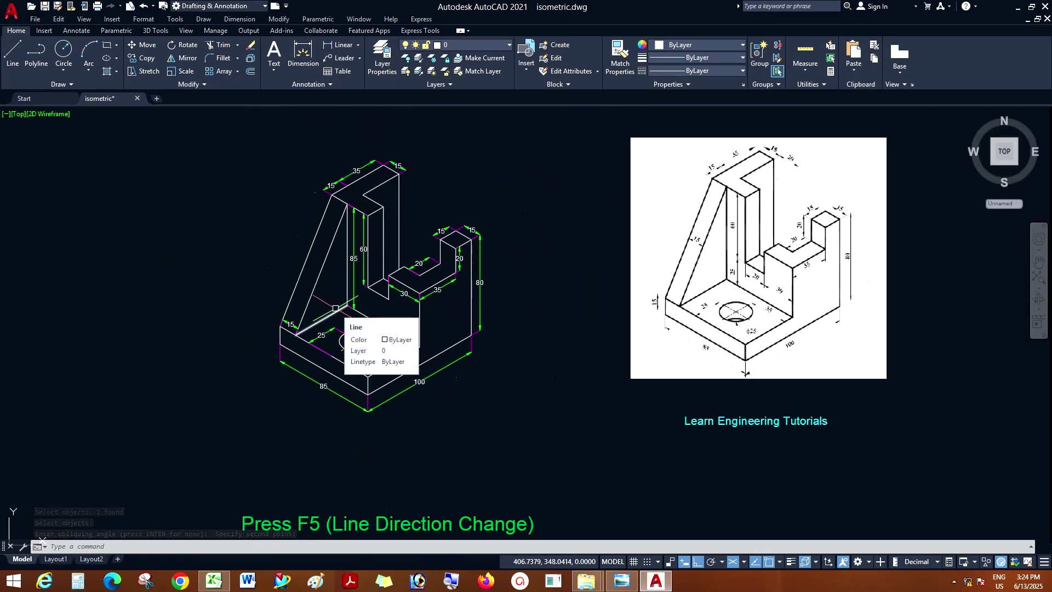
pyautogui.scroll(3, 356, 186)
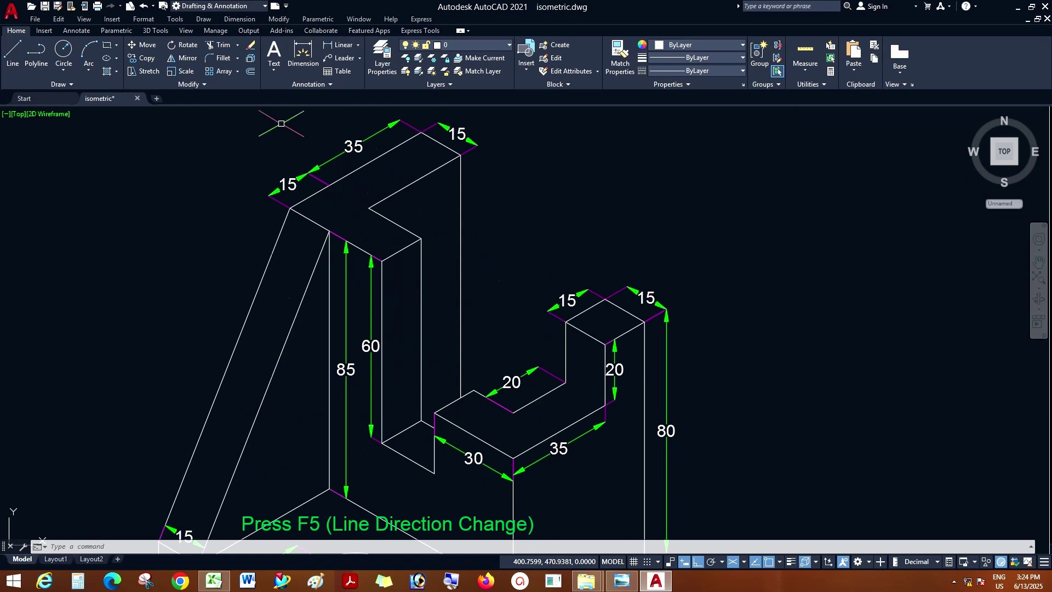
pyautogui.click(240, 19)
pyautogui.click(248, 59)
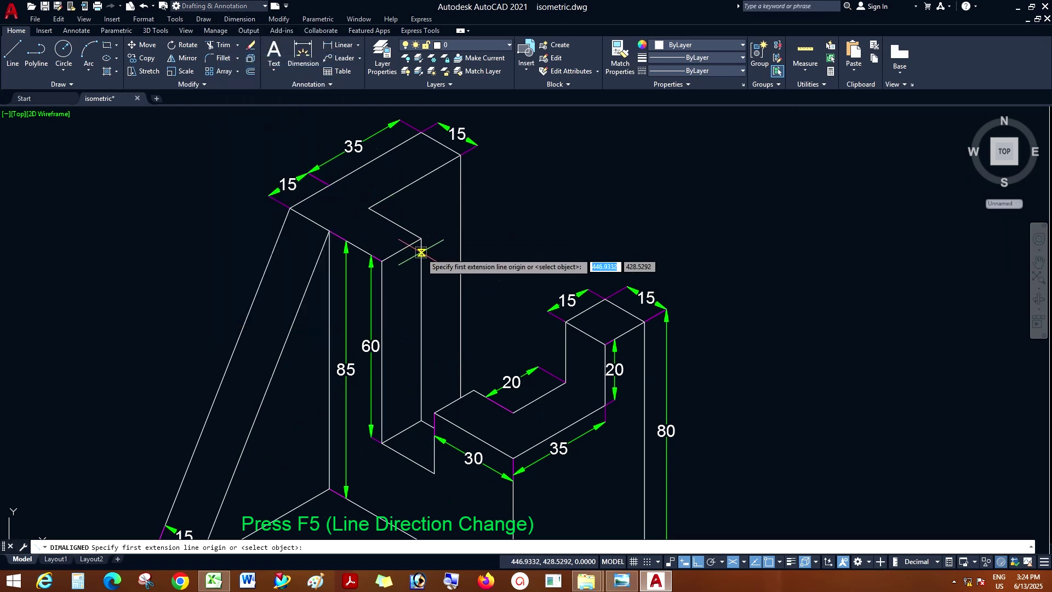
pyautogui.click(421, 239)
pyautogui.click(369, 208)
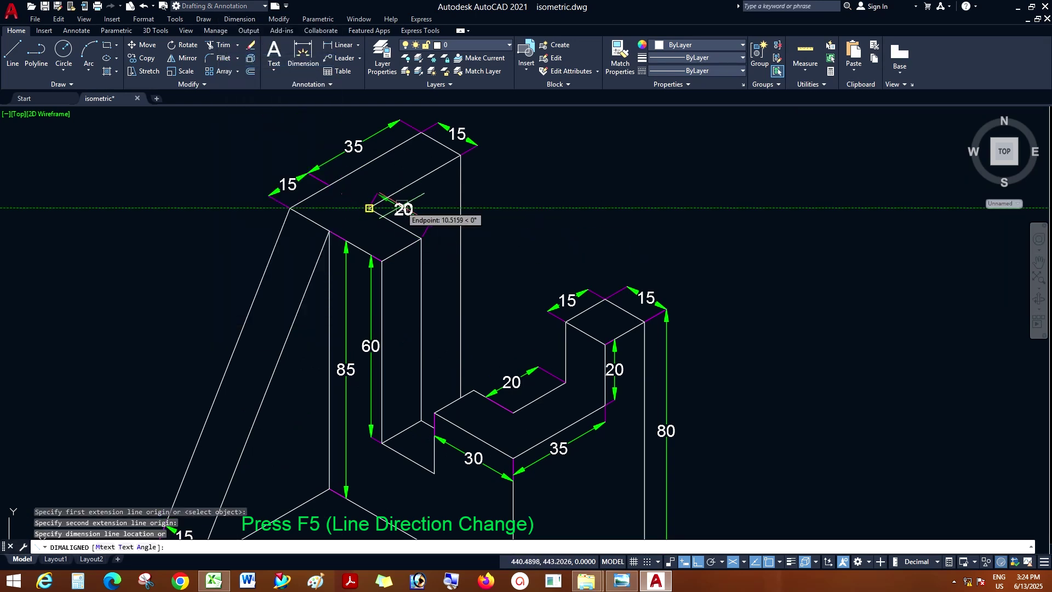
pyautogui.click(378, 198)
# - Oblique the tall wall's inner notch edge dimension to match the short top edge running forward from the notch's outer corner
pyautogui.click(239, 18)
pyautogui.click(248, 272)
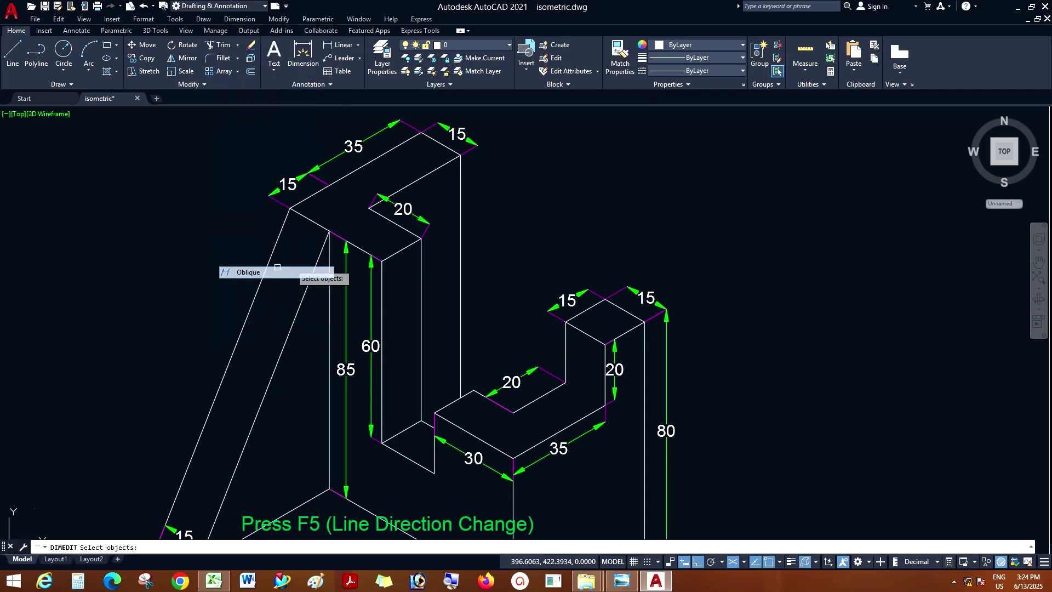
pyautogui.click(428, 221)
pyautogui.press('Return')
pyautogui.click(419, 239)
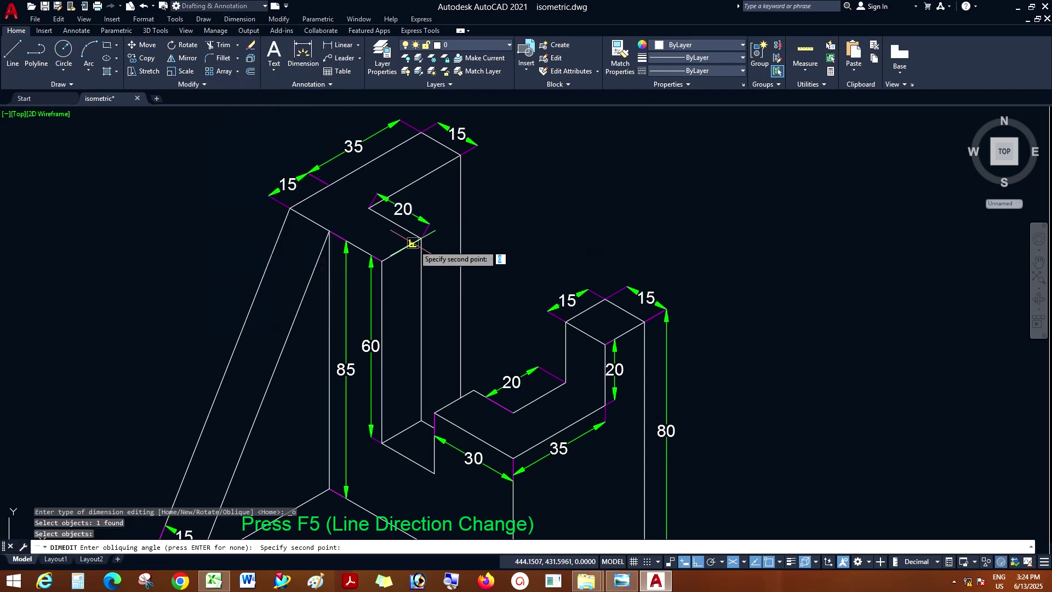
pyautogui.click(404, 251)
# - Examine the dimensioned bracket against the reference image for any dimensions still missing
pyautogui.scroll(-5, 419, 215)
pyautogui.scroll(4, 439, 258)
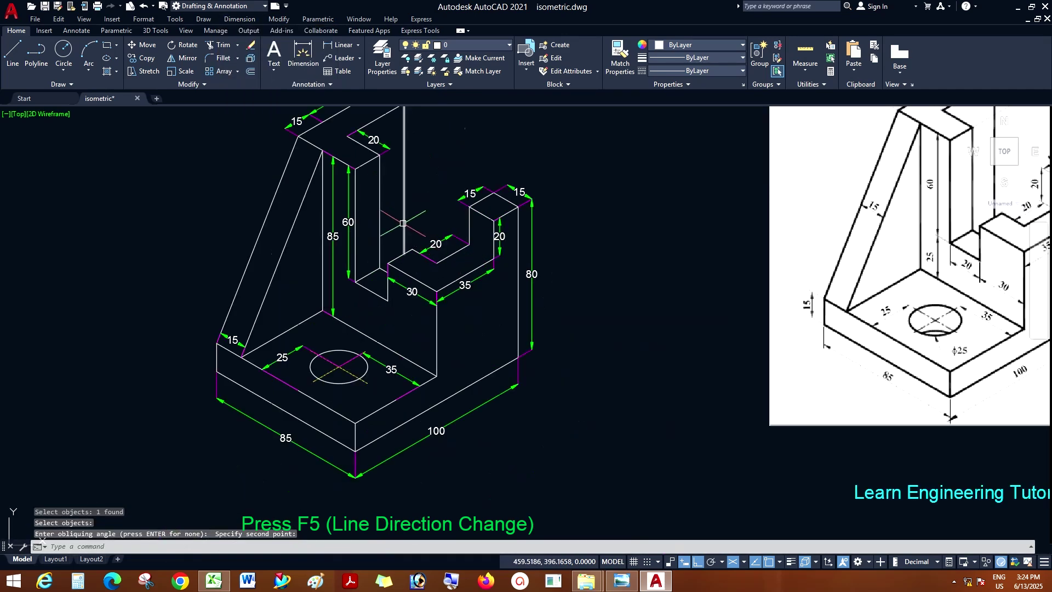
pyautogui.scroll(-4, 441, 259)
pyautogui.scroll(4, 389, 179)
pyautogui.scroll(-2, 485, 312)
pyautogui.scroll(3, 438, 329)
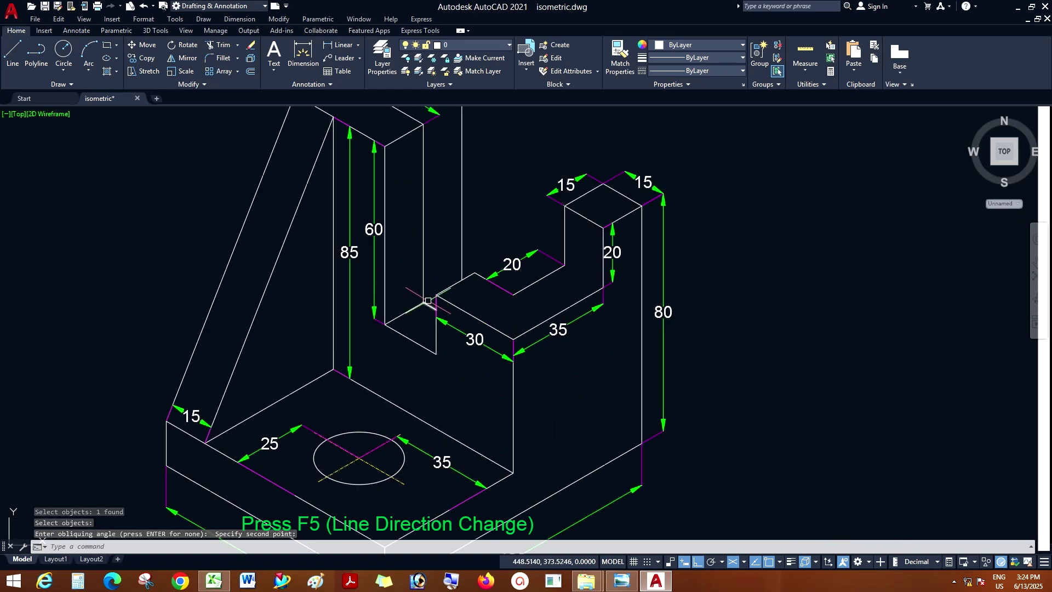
pyautogui.scroll(-1, 449, 351)
pyautogui.scroll(-2, 465, 372)
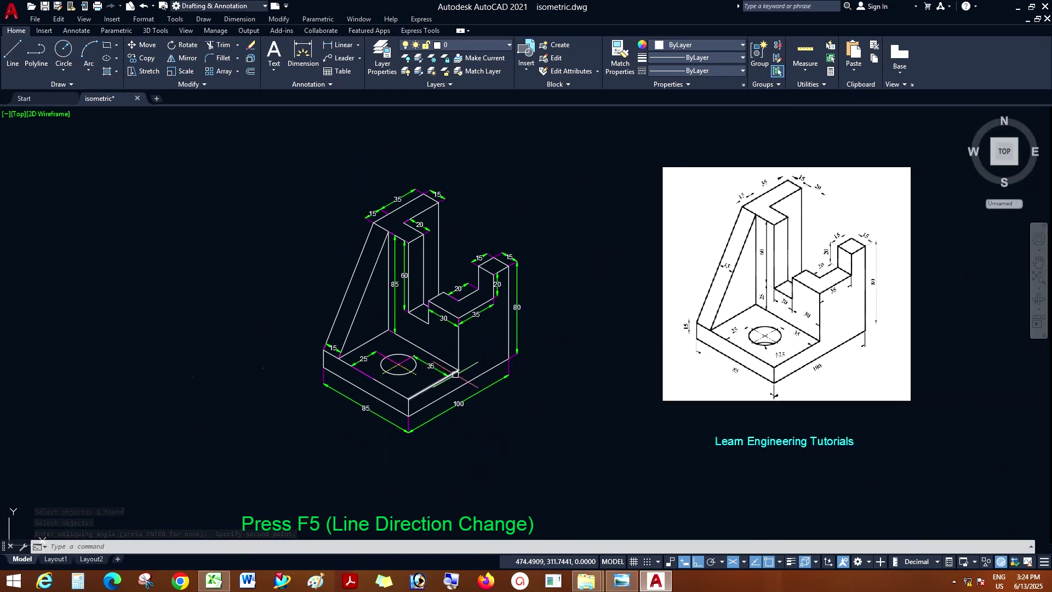
pyautogui.scroll(2, 455, 374)
pyautogui.scroll(-2, 366, 358)
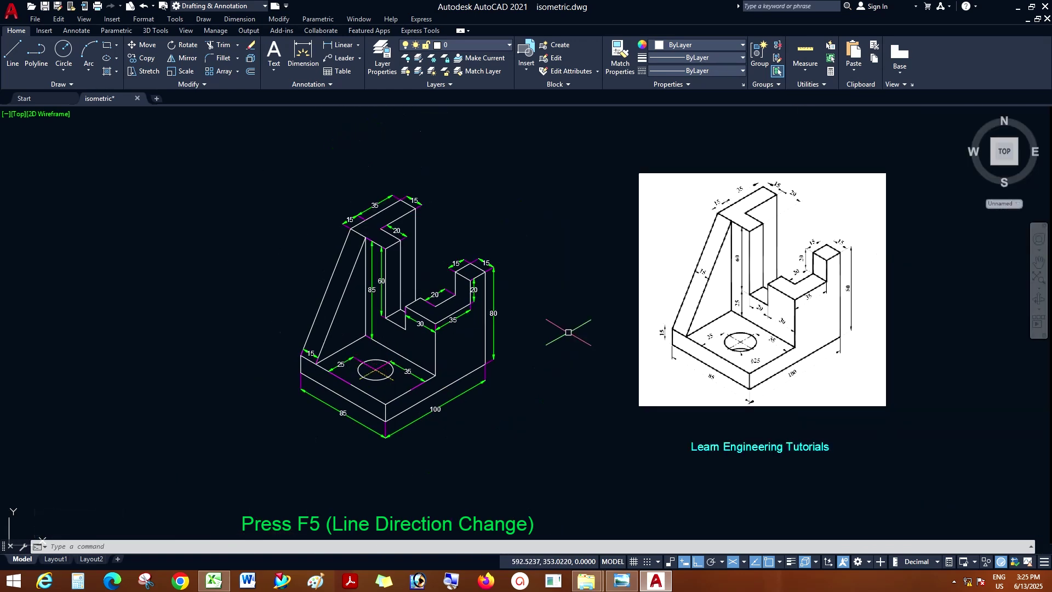
pyautogui.scroll(2, 459, 359)
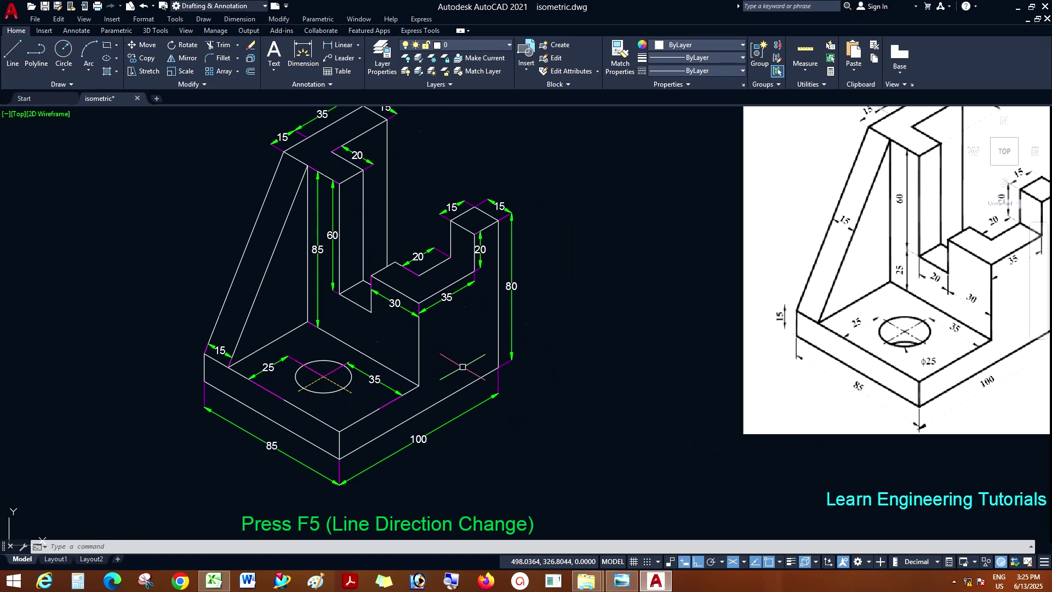
pyautogui.scroll(2, 422, 333)
pyautogui.scroll(-2, 416, 328)
pyautogui.scroll(2, 447, 294)
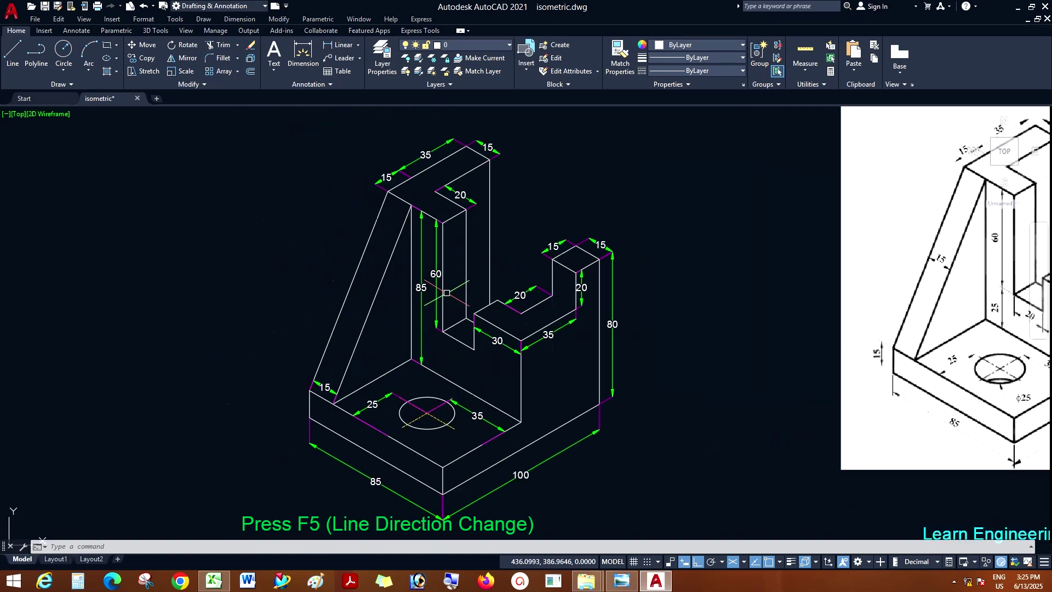
pyautogui.scroll(-2, 443, 234)
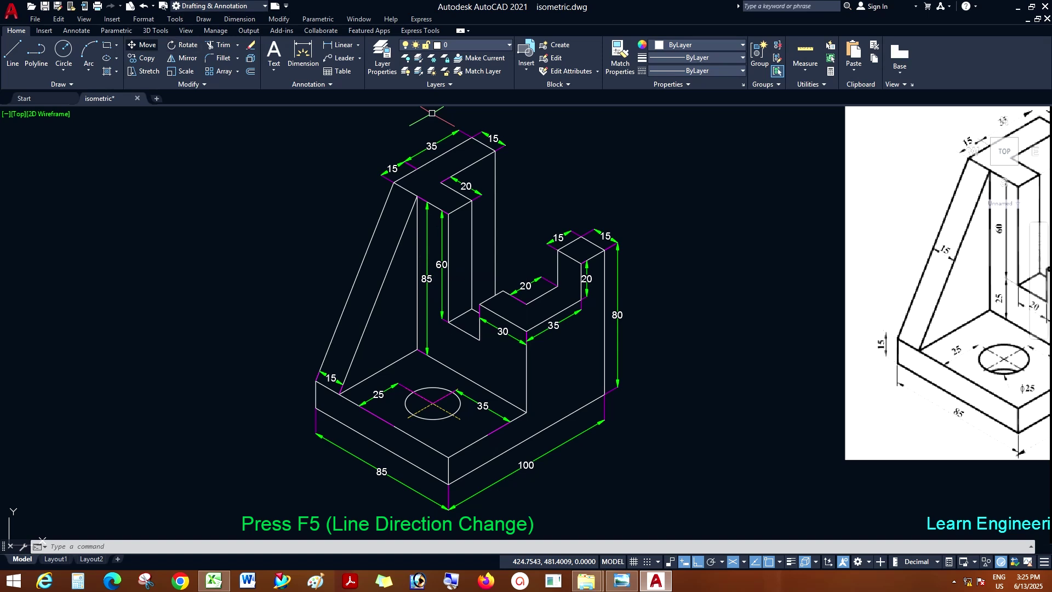
# - Bring the dimensioned bracket and the whole reference image into view side by side for comparison
pyautogui.click(142, 45)
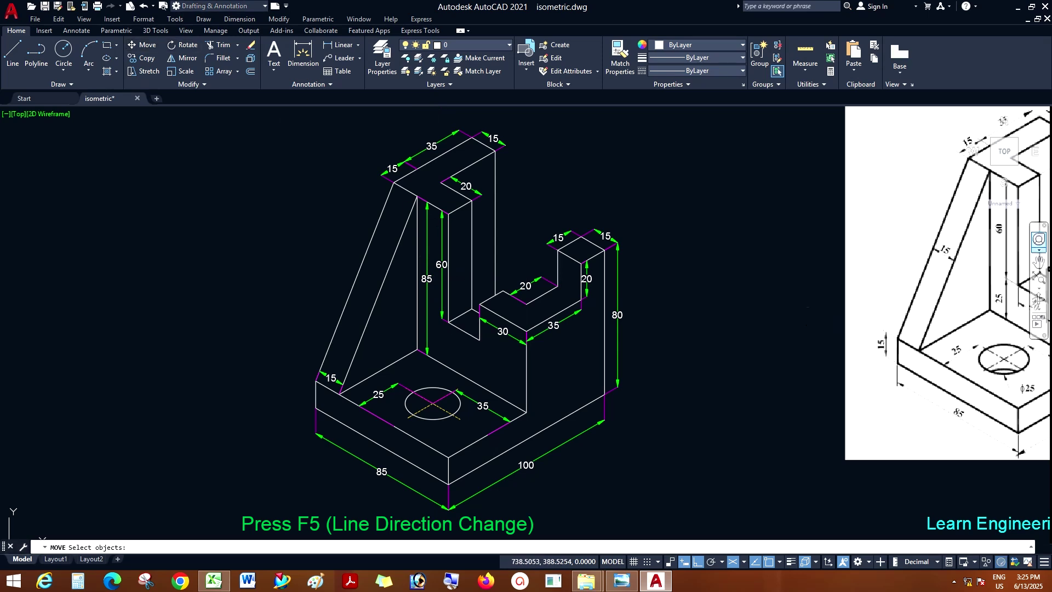
pyautogui.click(1038, 262)
pyautogui.moveTo(840, 305)
pyautogui.mouseDown()
pyautogui.moveTo(576, 324)
pyautogui.moveTo(601, 320)
pyautogui.mouseUp()
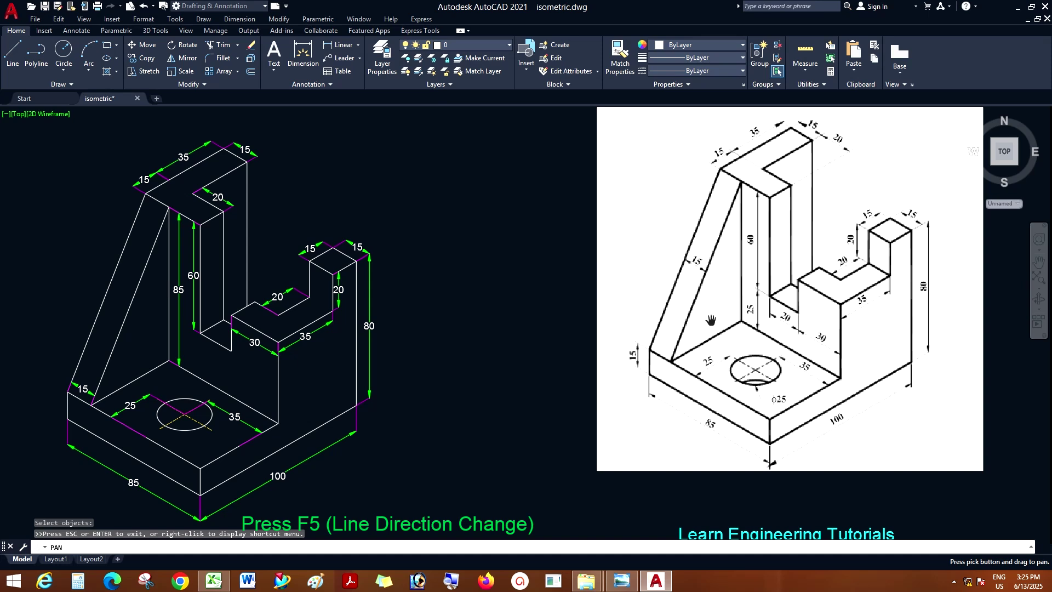
pyautogui.moveTo(808, 296); pyautogui.dragTo(808, 288)
pyautogui.rightClick(542, 248)
pyautogui.click(566, 257)
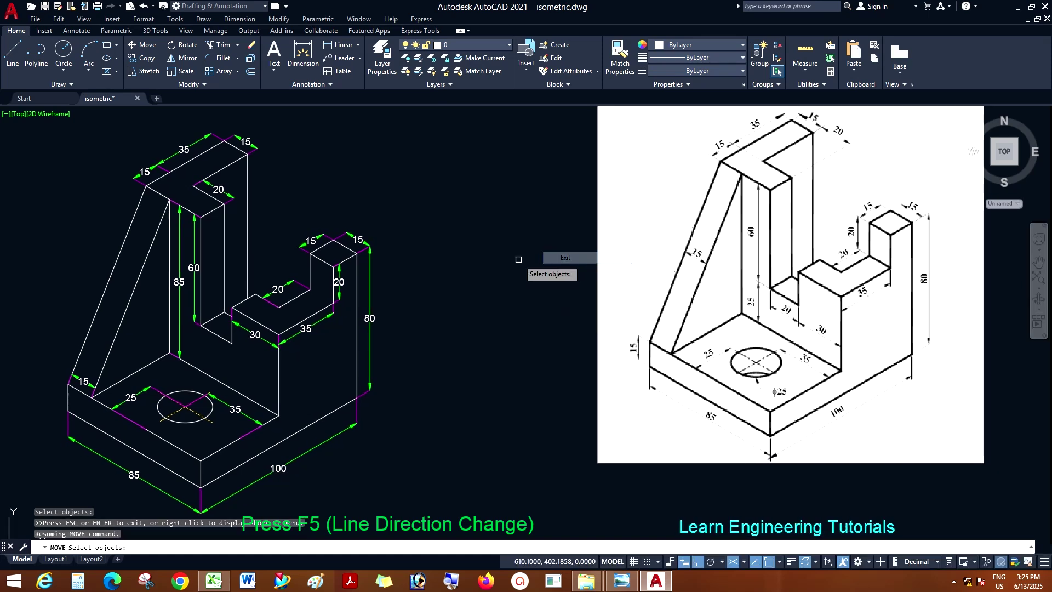
pyautogui.press('Escape')
pyautogui.press('Escape')
pyautogui.press('Escape')
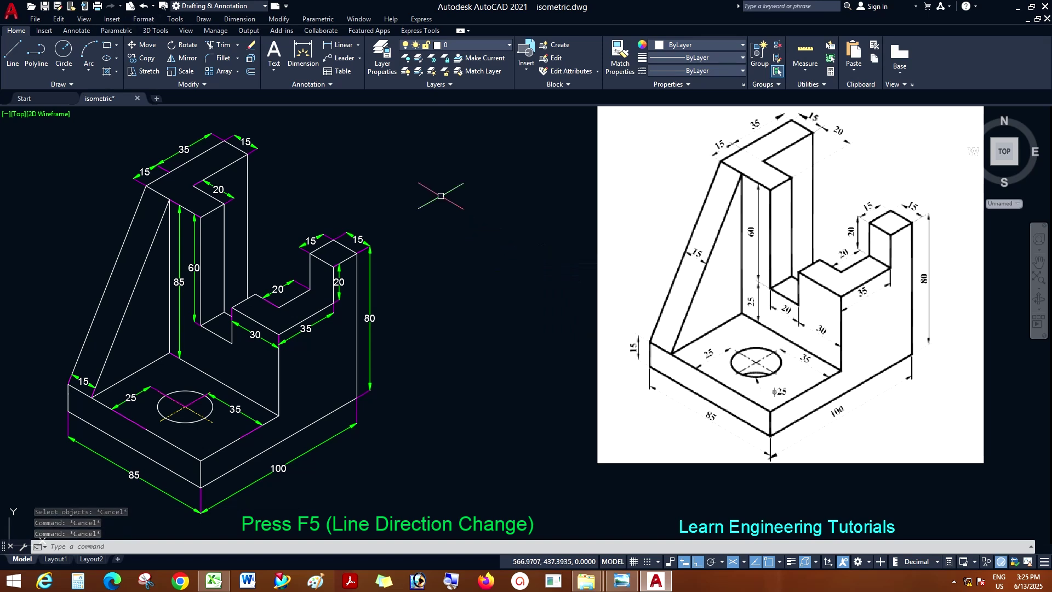
pyautogui.click(239, 19)
pyautogui.click(241, 61)
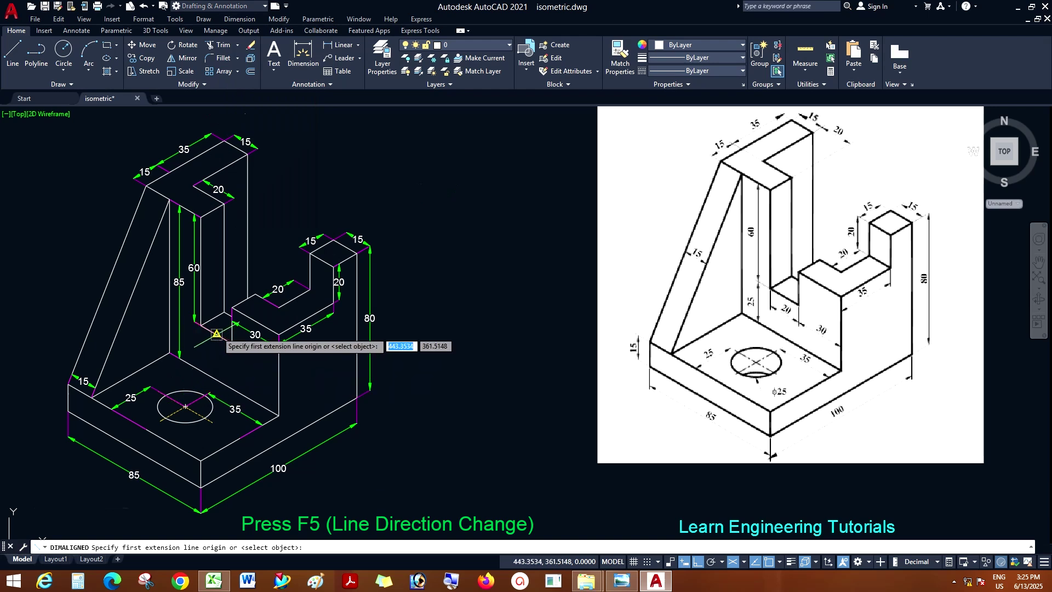
pyautogui.click(217, 334)
pyautogui.click(210, 374)
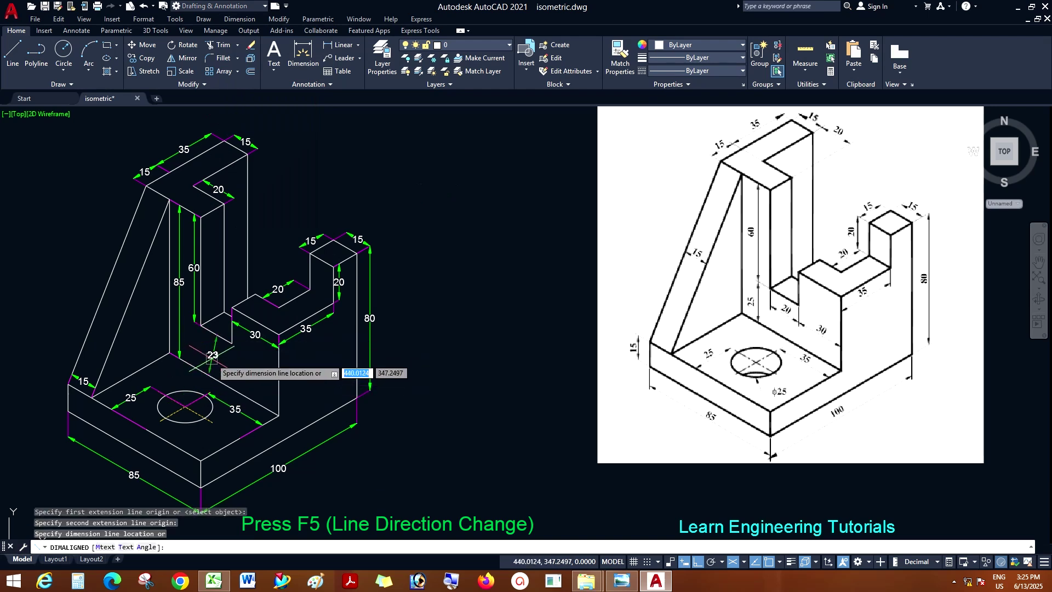
pyautogui.press('Escape')
pyautogui.click(239, 19)
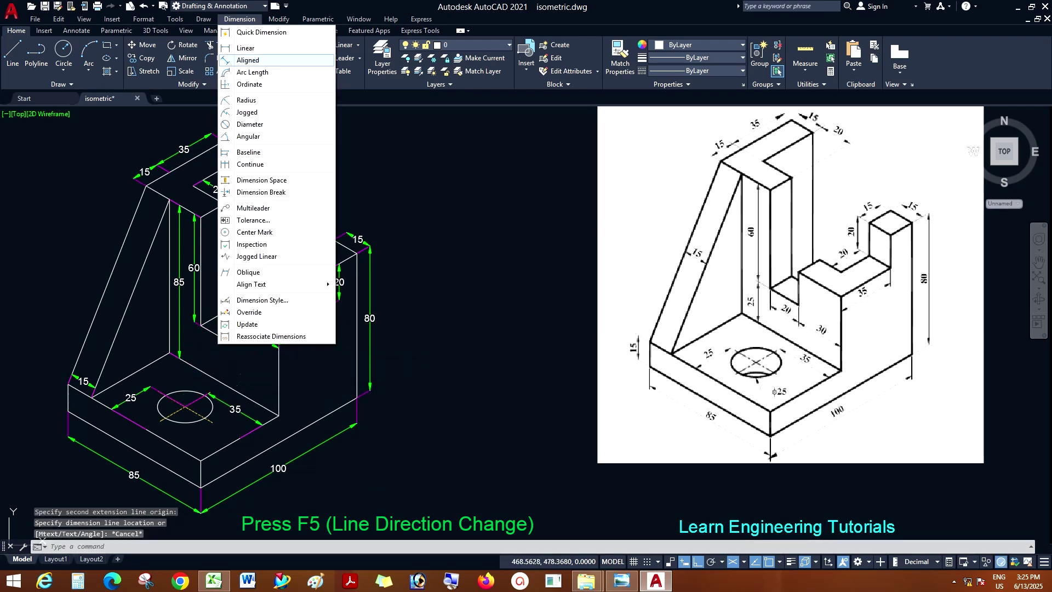
pyautogui.click(241, 60)
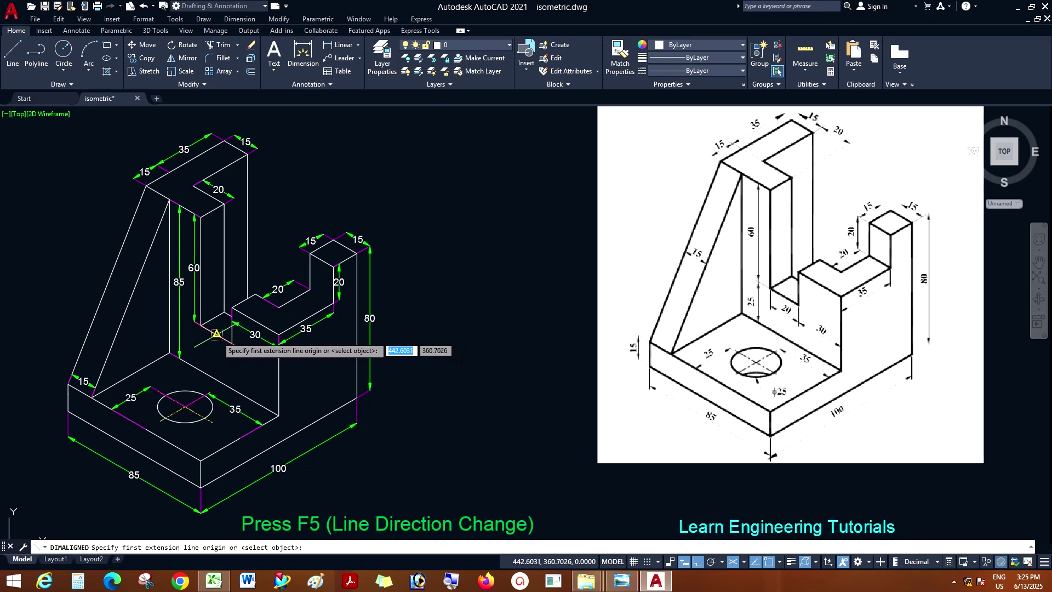
pyautogui.click(217, 333)
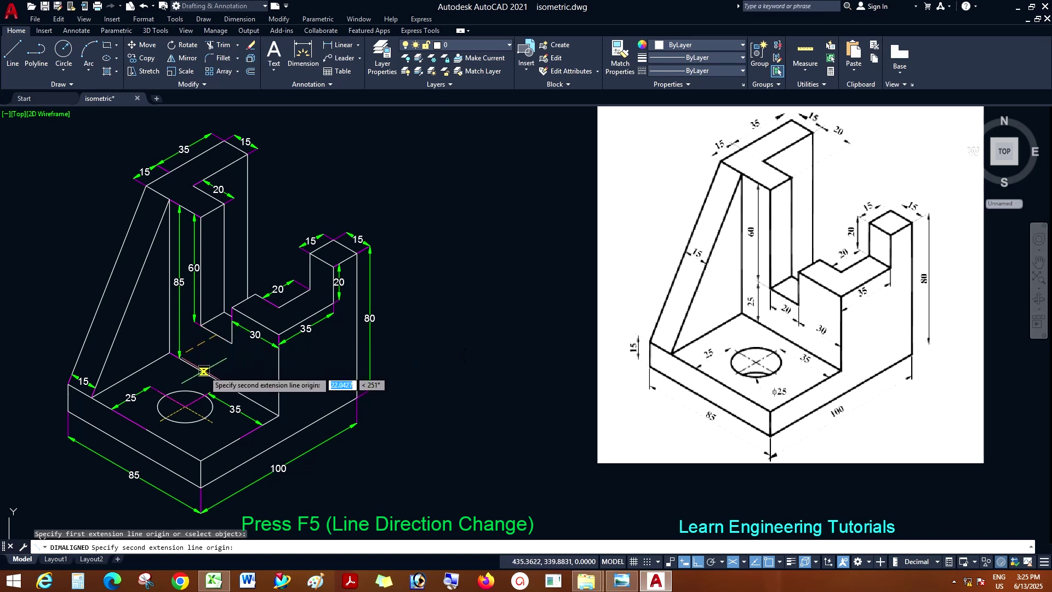
pyautogui.click(203, 371)
pyautogui.press('Escape')
pyautogui.rightClick(386, 133)
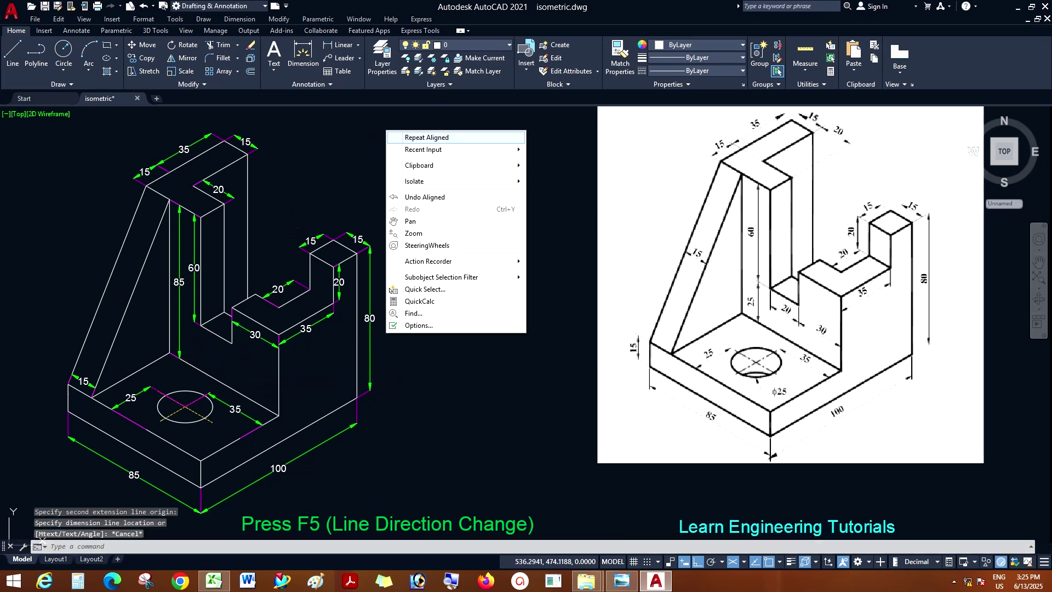
pyautogui.click(406, 137)
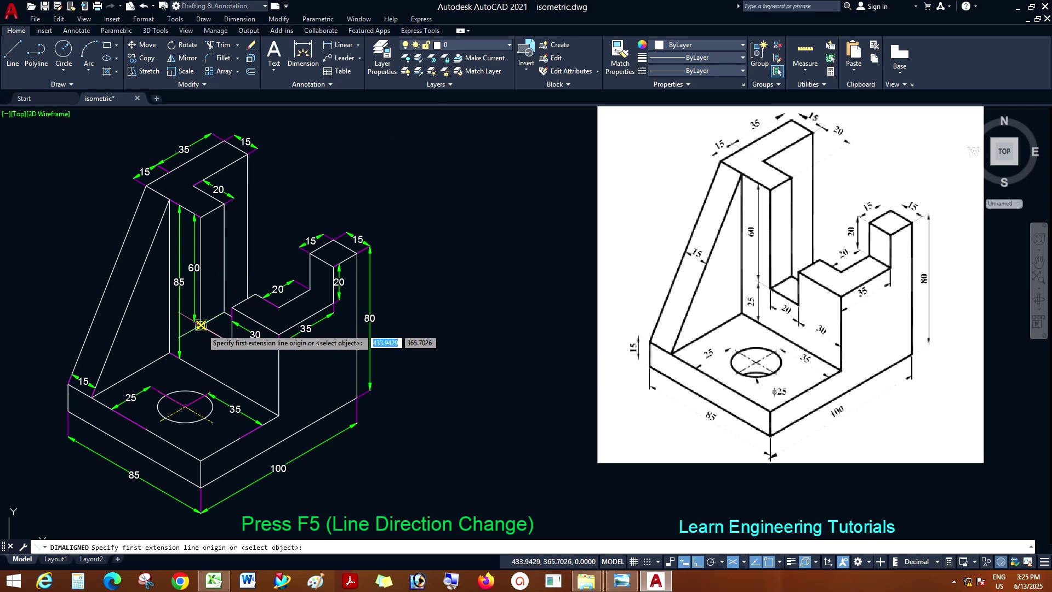
pyautogui.click(201, 325)
pyautogui.click(195, 353)
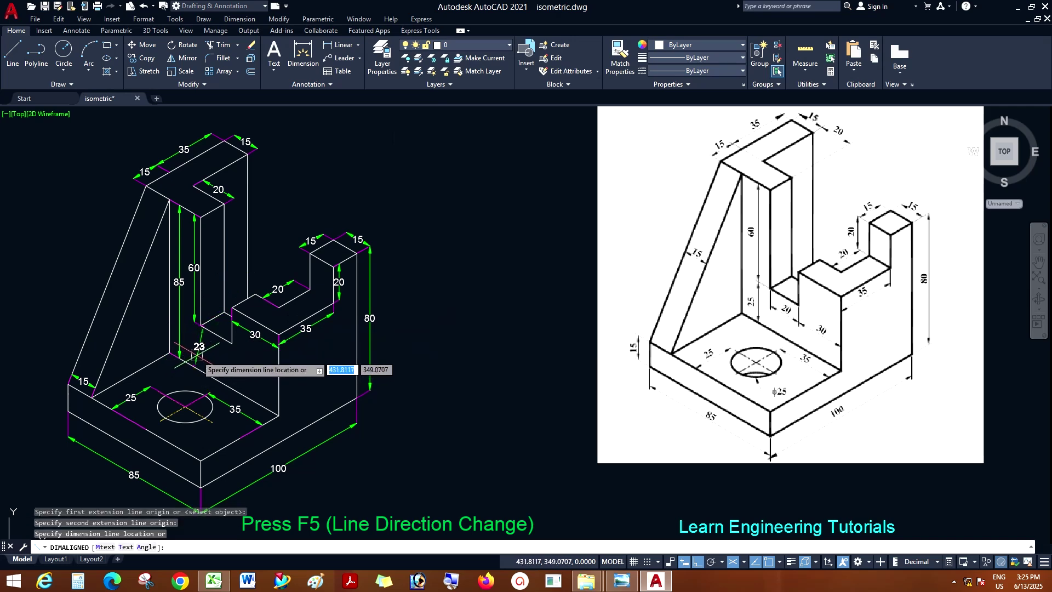
pyautogui.scroll(4, 196, 355)
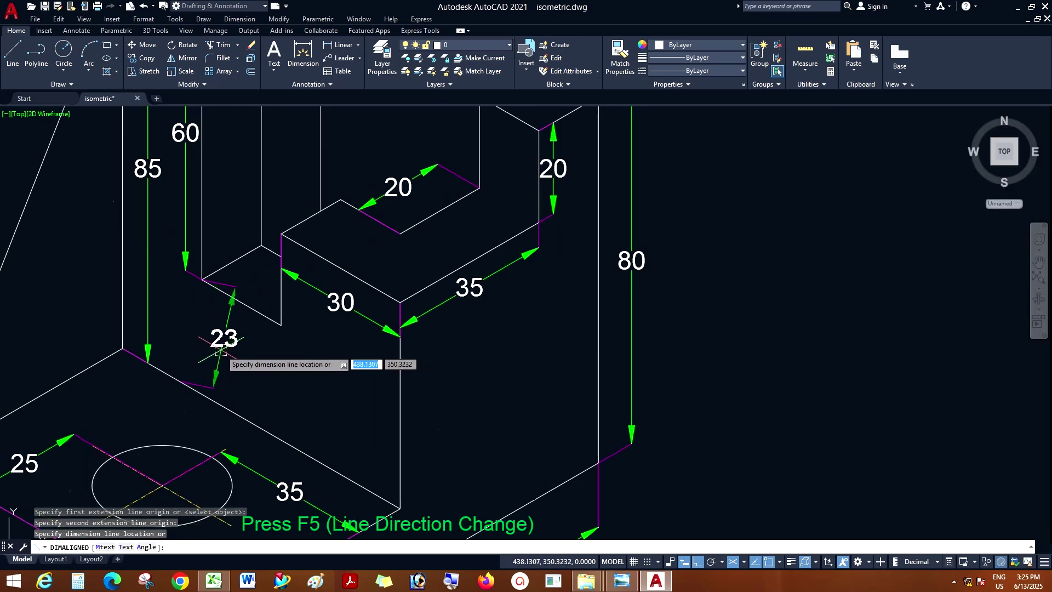
pyautogui.press('Escape')
# - Draw a vertical helper line from the midpoint of the notch's lower front edge down past the base's inner edge, and trim the overshoot there
pyautogui.scroll(-4, 305, 329)
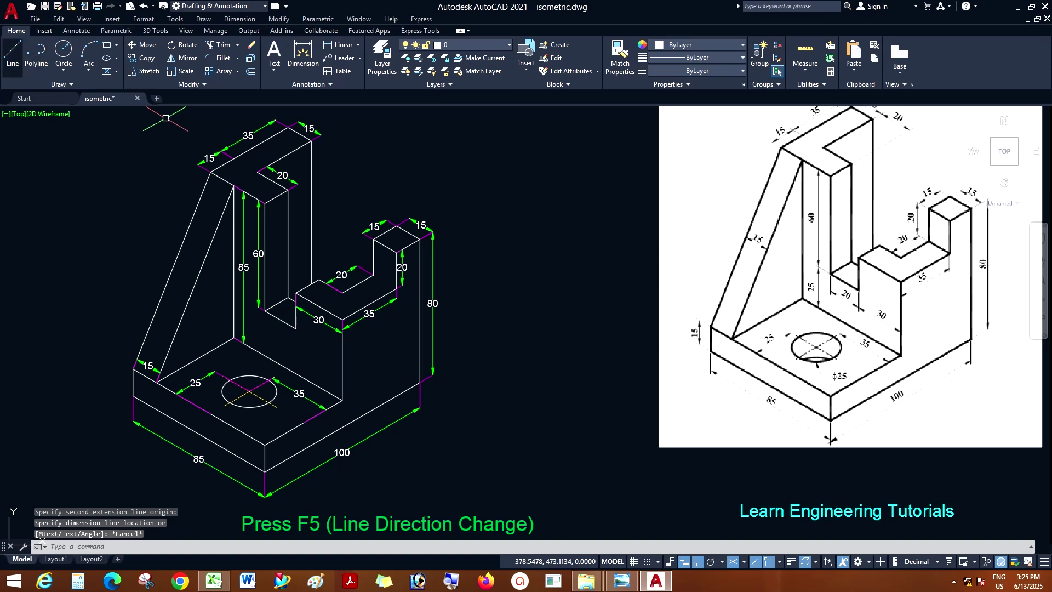
pyautogui.click(12, 55)
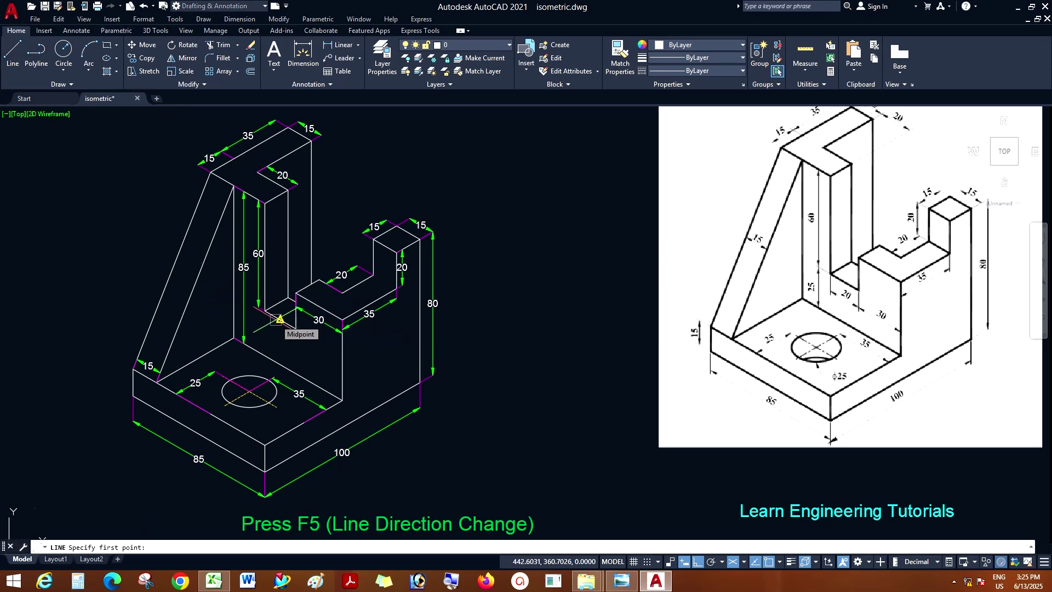
pyautogui.click(279, 319)
pyautogui.press('F5')
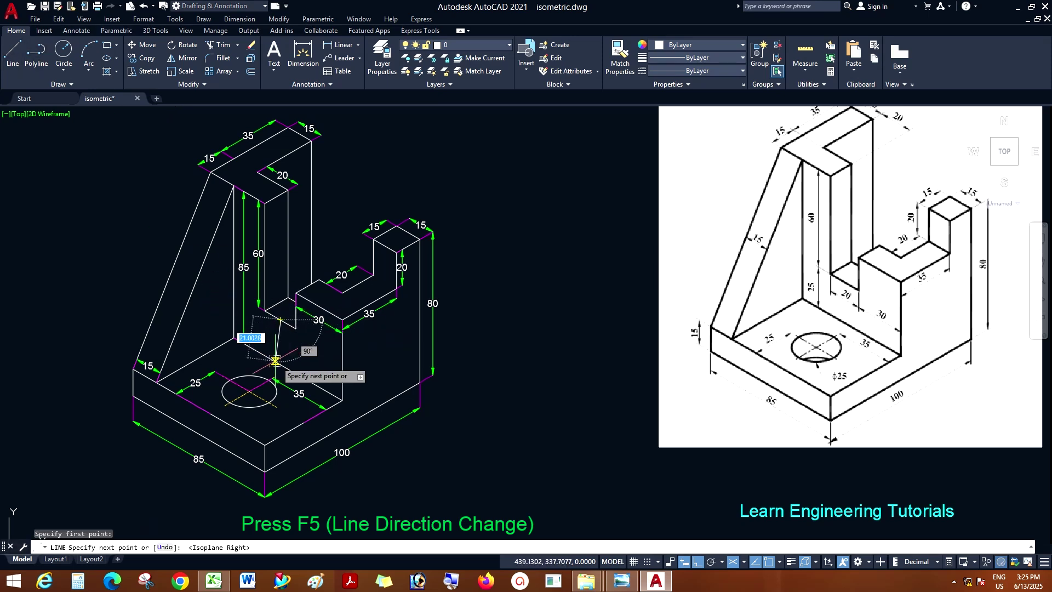
pyautogui.scroll(7, 275, 358)
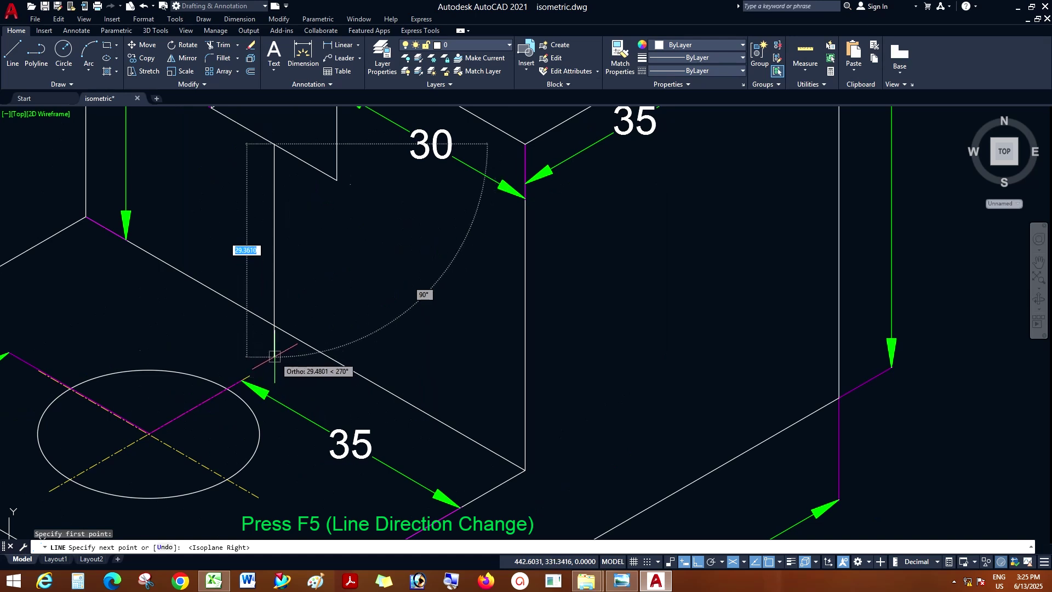
pyautogui.click(274, 357)
pyautogui.press('Escape')
pyautogui.click(222, 45)
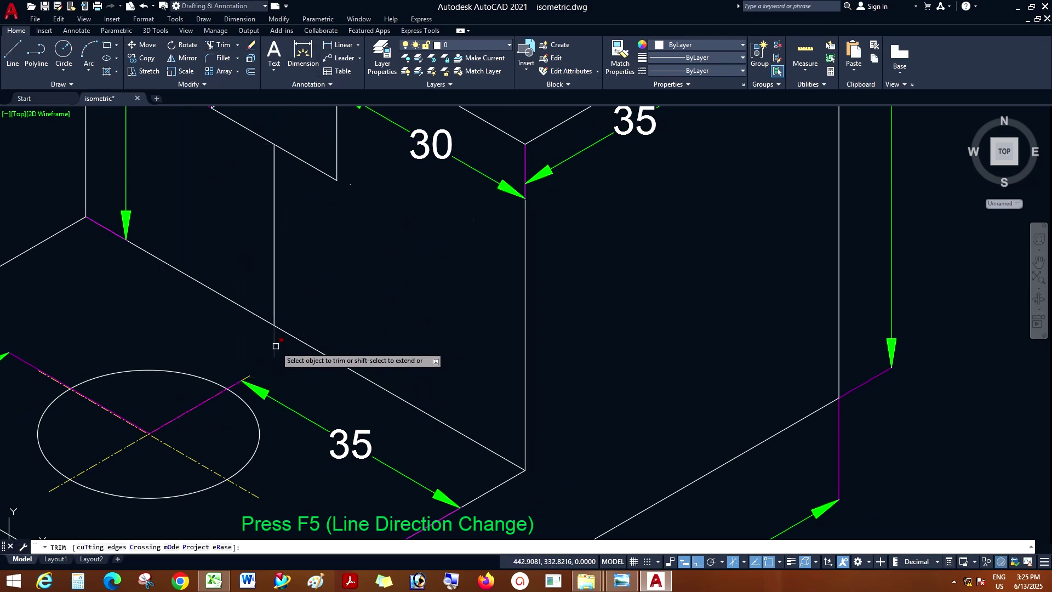
pyautogui.press('Escape')
# - Add an aligned dimension along the vertical helper line, placed just to its left, and erase the helper line
pyautogui.click(239, 19)
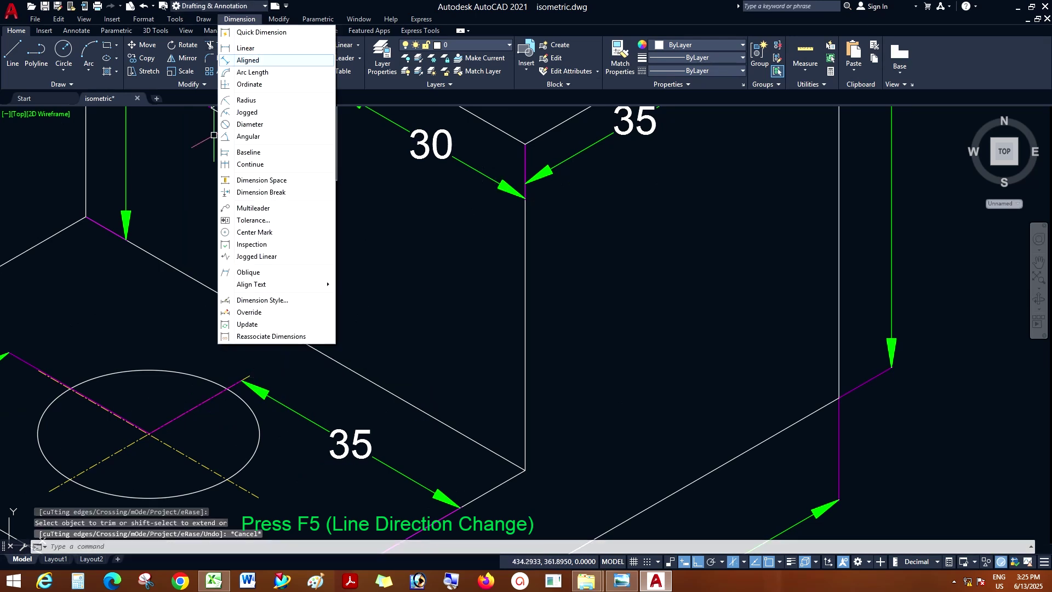
pyautogui.click(247, 60)
pyautogui.click(274, 144)
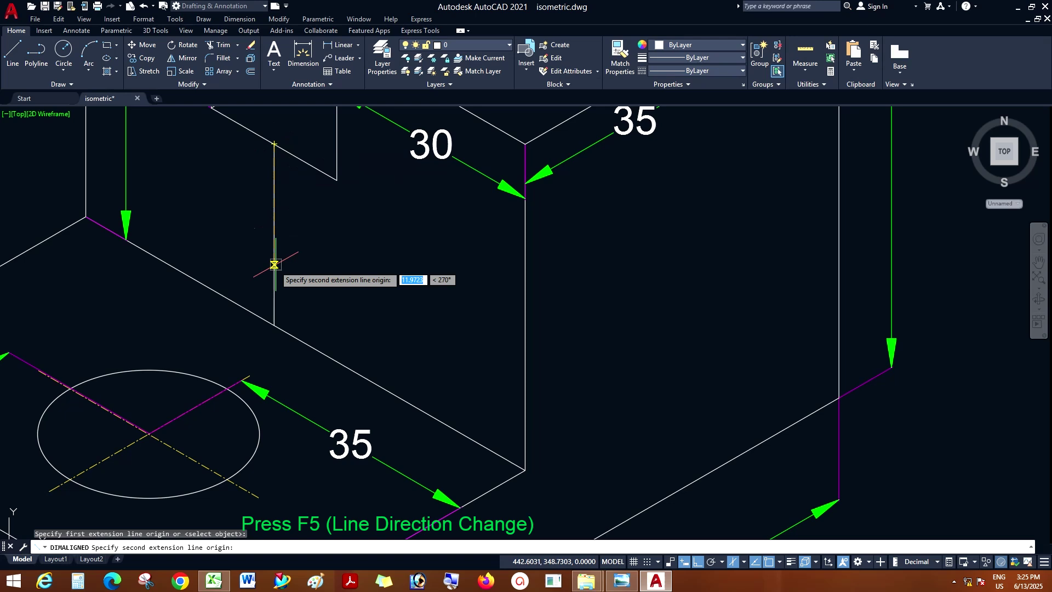
pyautogui.click(275, 325)
pyautogui.click(244, 258)
pyautogui.click(275, 221)
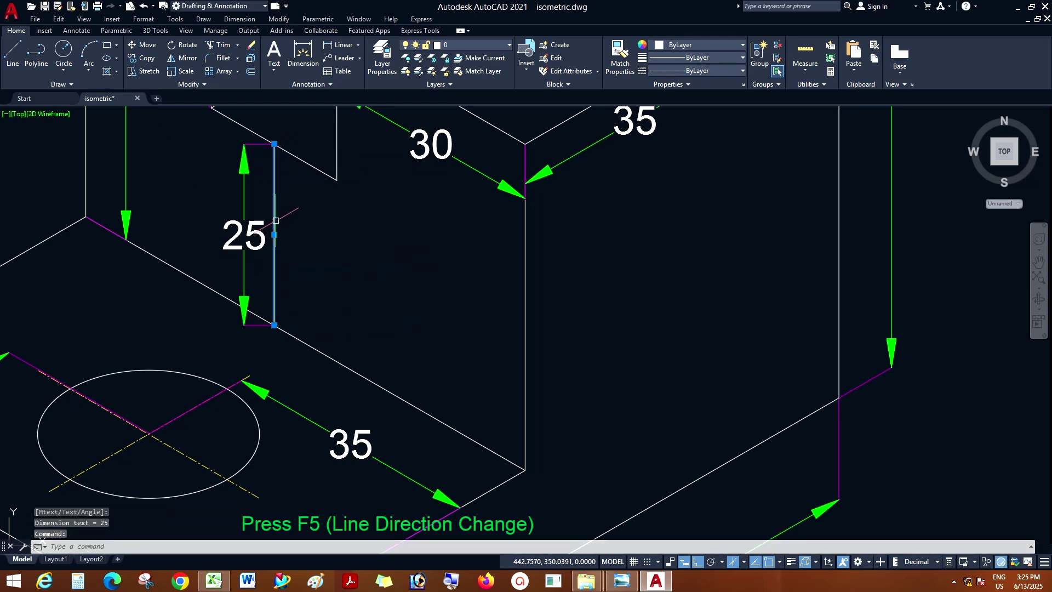
pyautogui.press('Delete')
# - Oblique the vertical dimension below the notch to match the direction of the notch's lower front edge
pyautogui.click(239, 19)
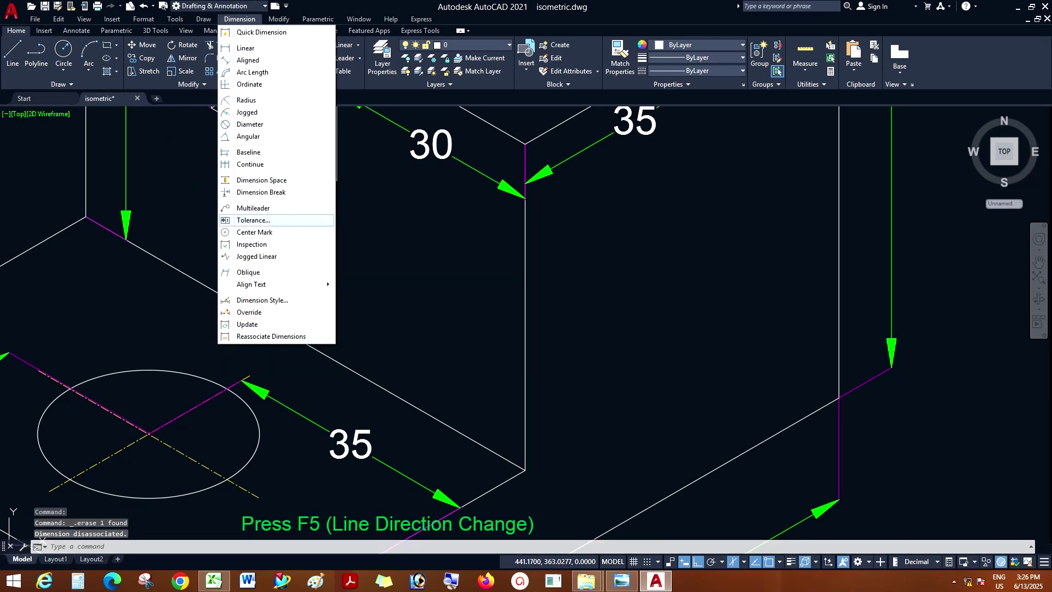
pyautogui.click(248, 273)
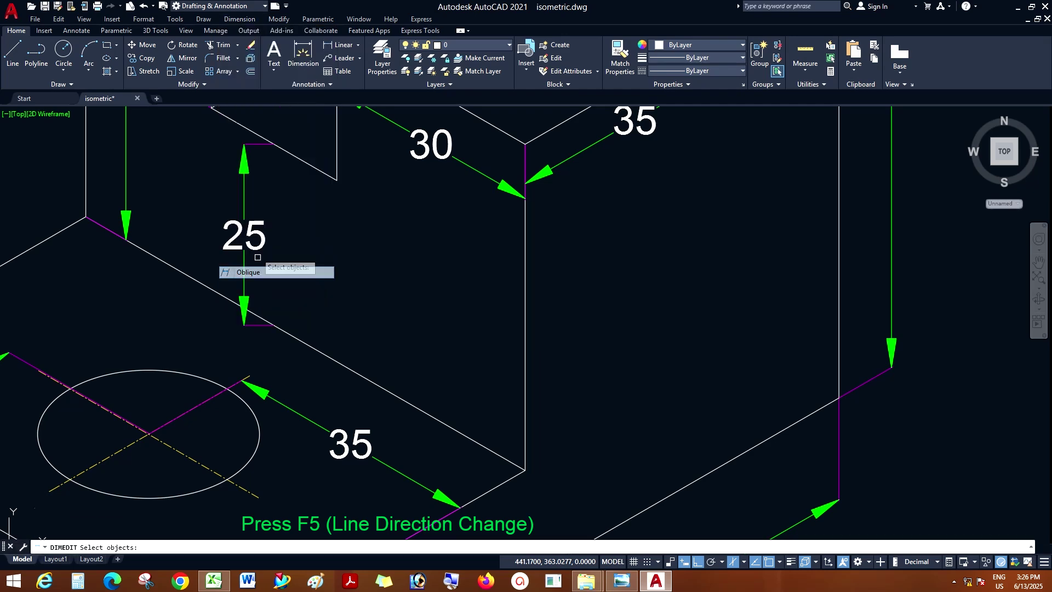
pyautogui.click(246, 233)
pyautogui.press('Return')
pyautogui.click(303, 161)
pyautogui.click(311, 166)
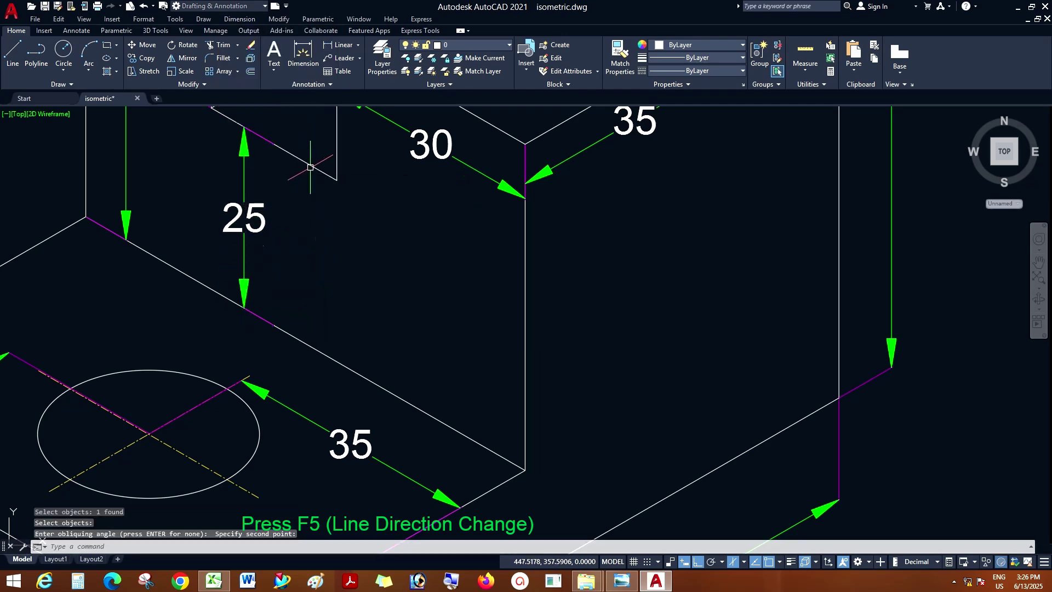
# - Examine the whole dimensioned bracket next to the reference image to compare the two
pyautogui.scroll(-4, 347, 259)
pyautogui.scroll(1, 307, 152)
pyautogui.scroll(-2, 363, 382)
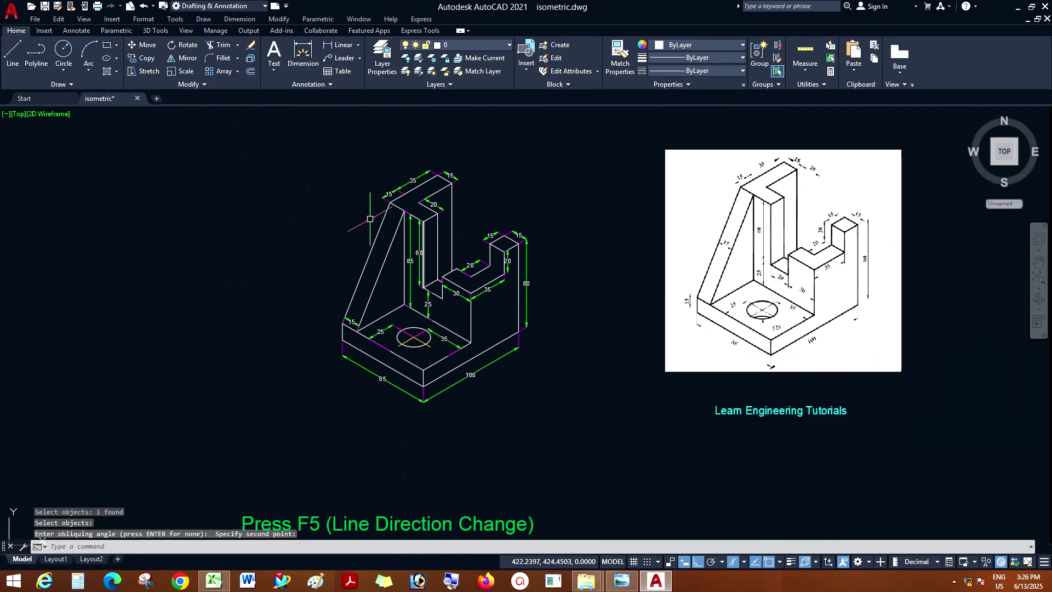
pyautogui.scroll(-2, 615, 284)
pyautogui.scroll(4, 618, 269)
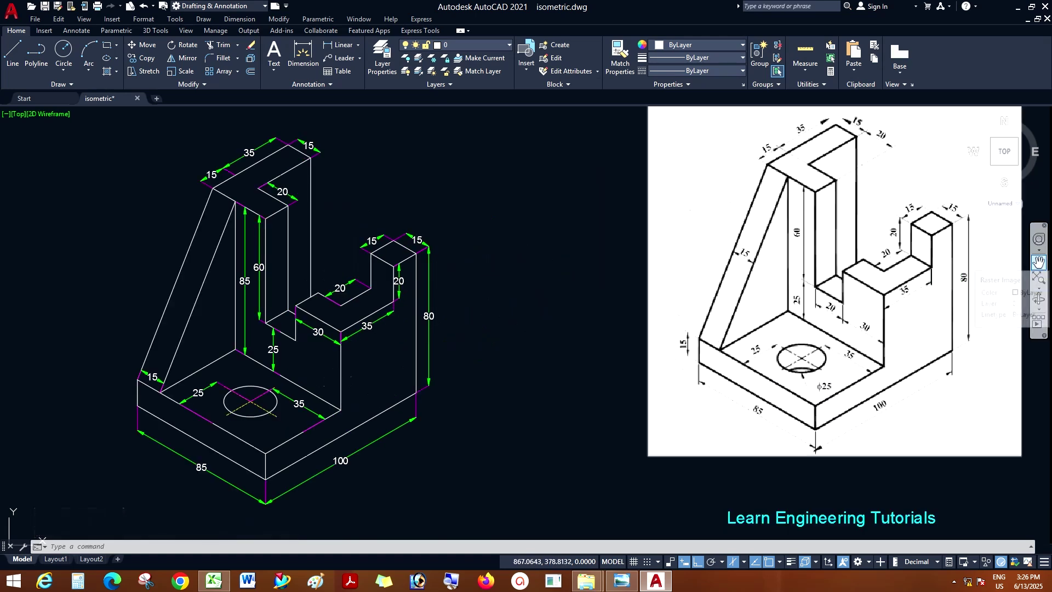
pyautogui.click(1039, 262)
pyautogui.moveTo(784, 267); pyautogui.dragTo(767, 270)
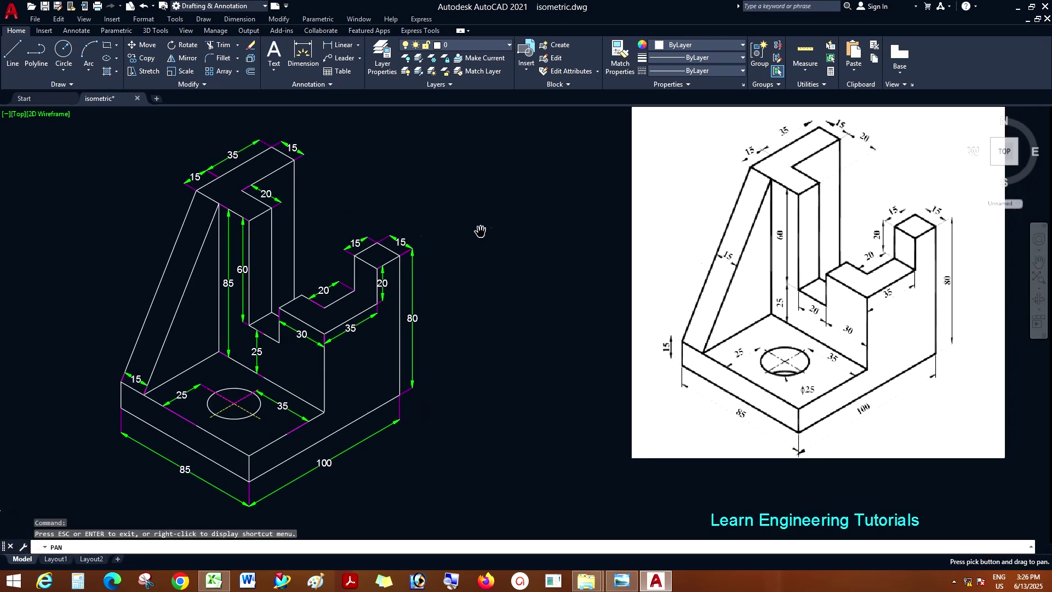
pyautogui.press('Escape')
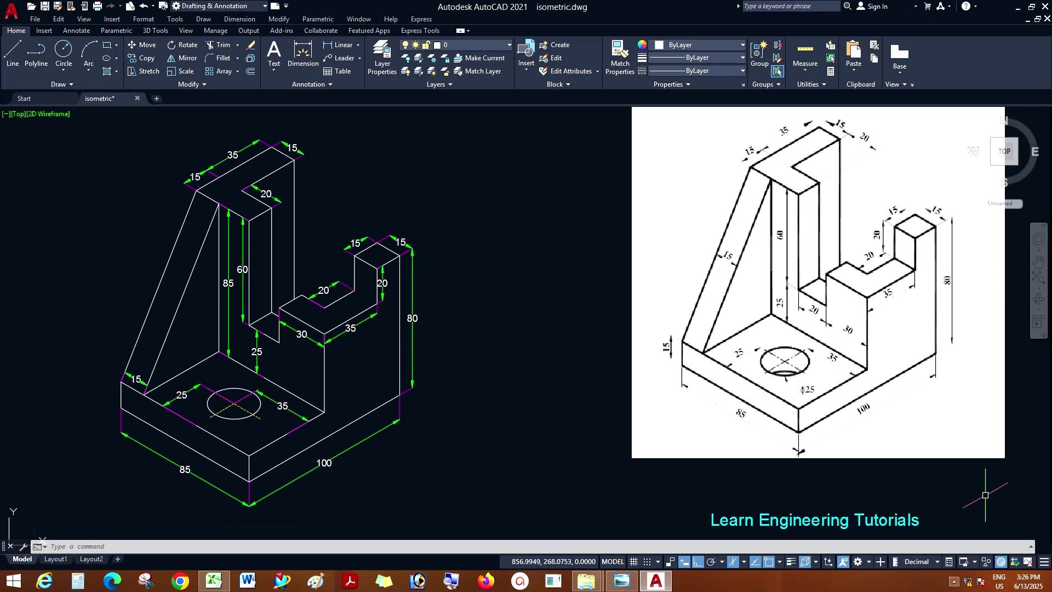
pyautogui.click(955, 576)
pyautogui.click(955, 509)
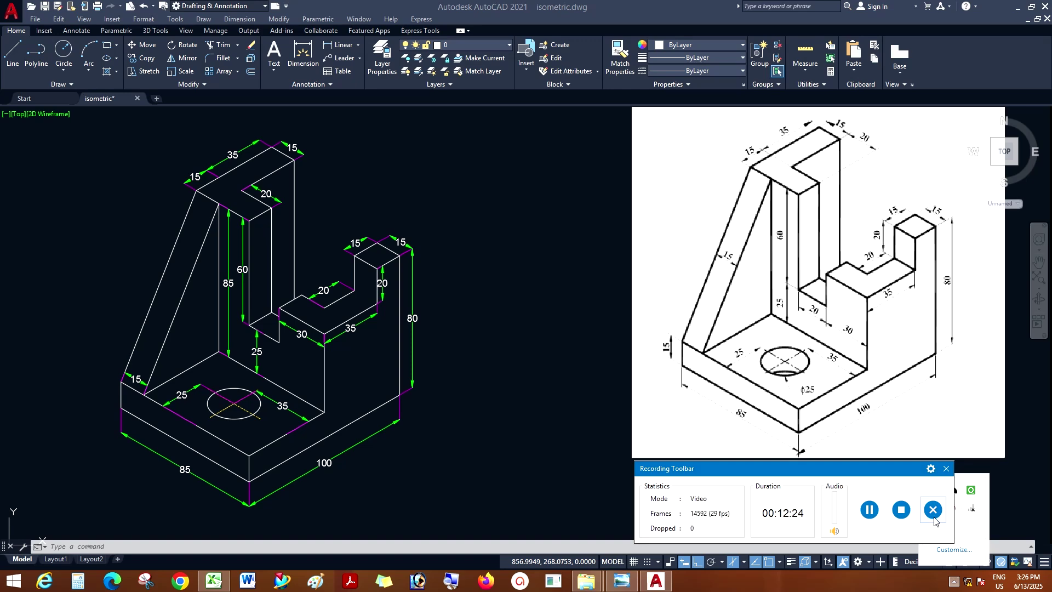